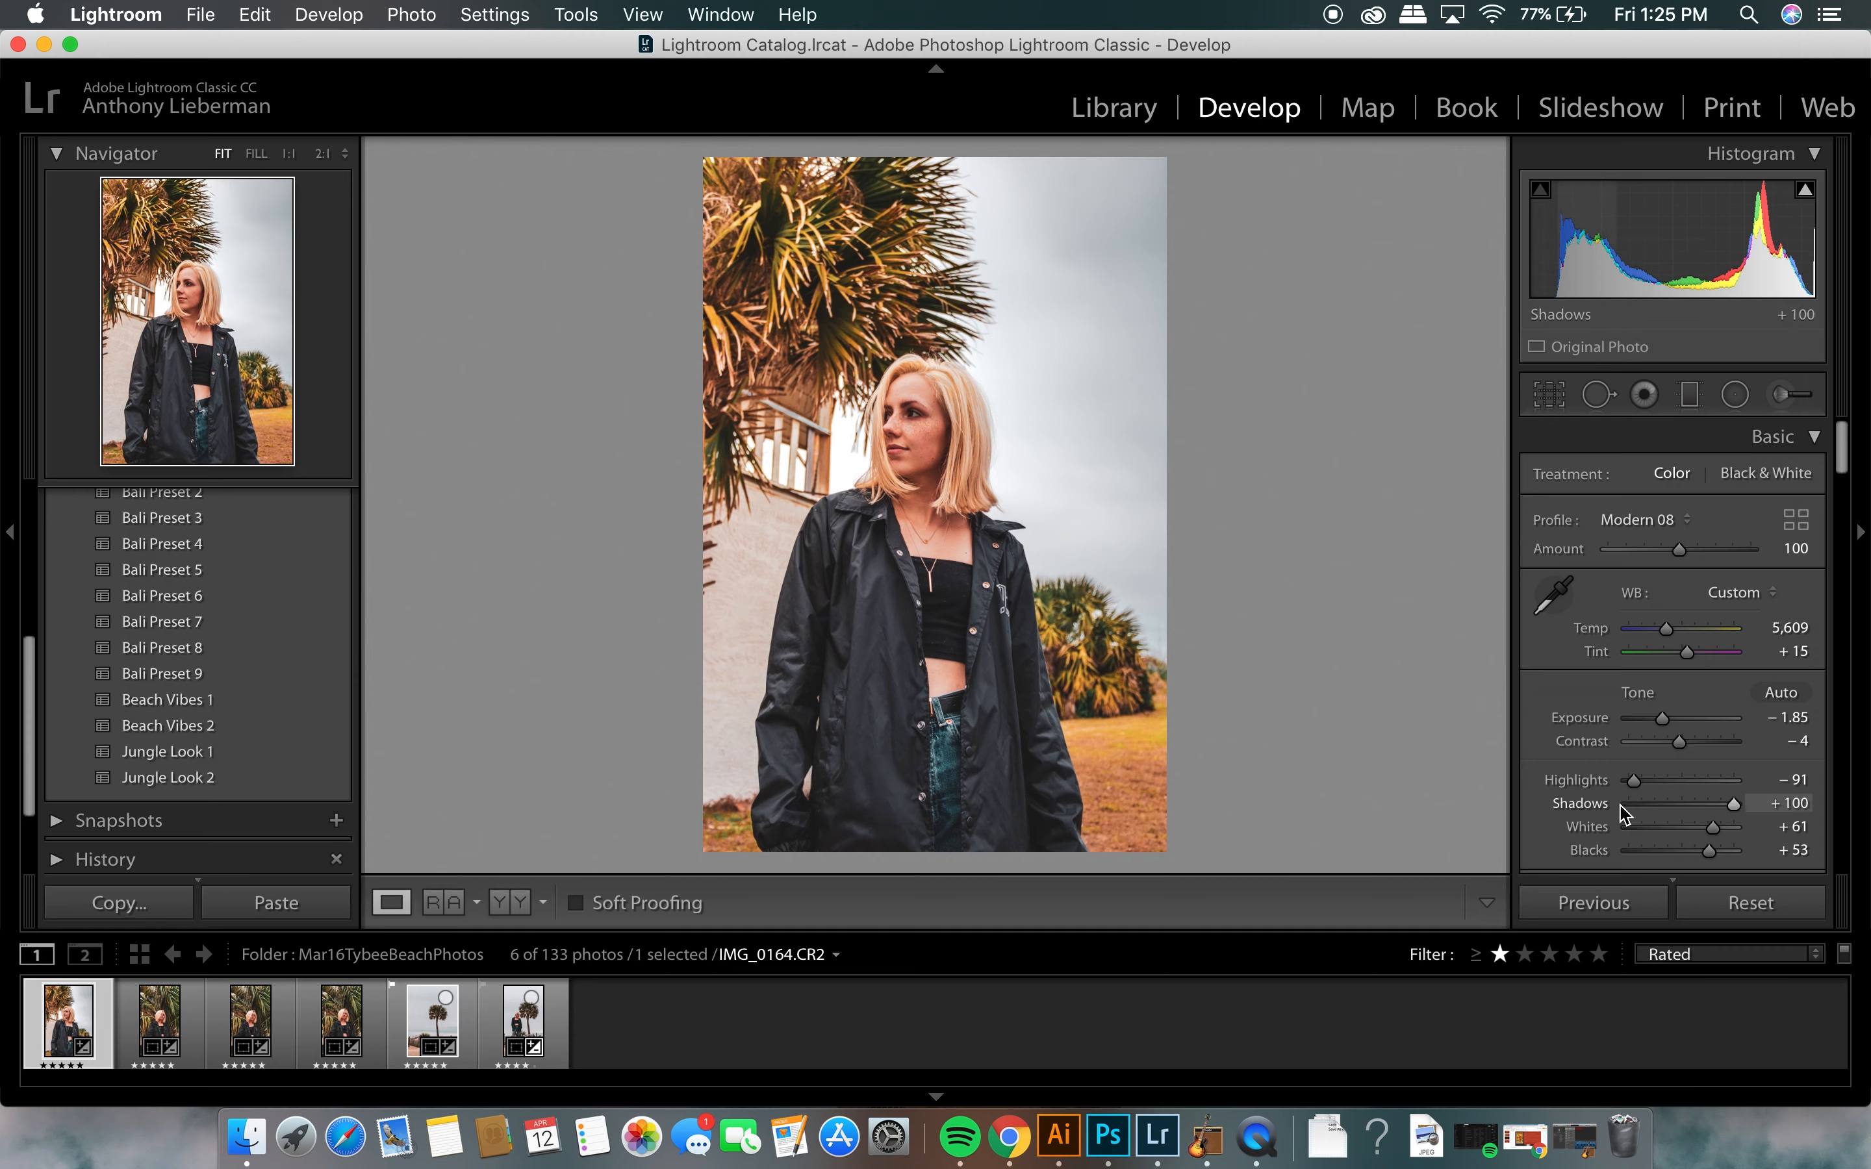
Step: Reset all develop adjustments on the portrait photo
click(1713, 907)
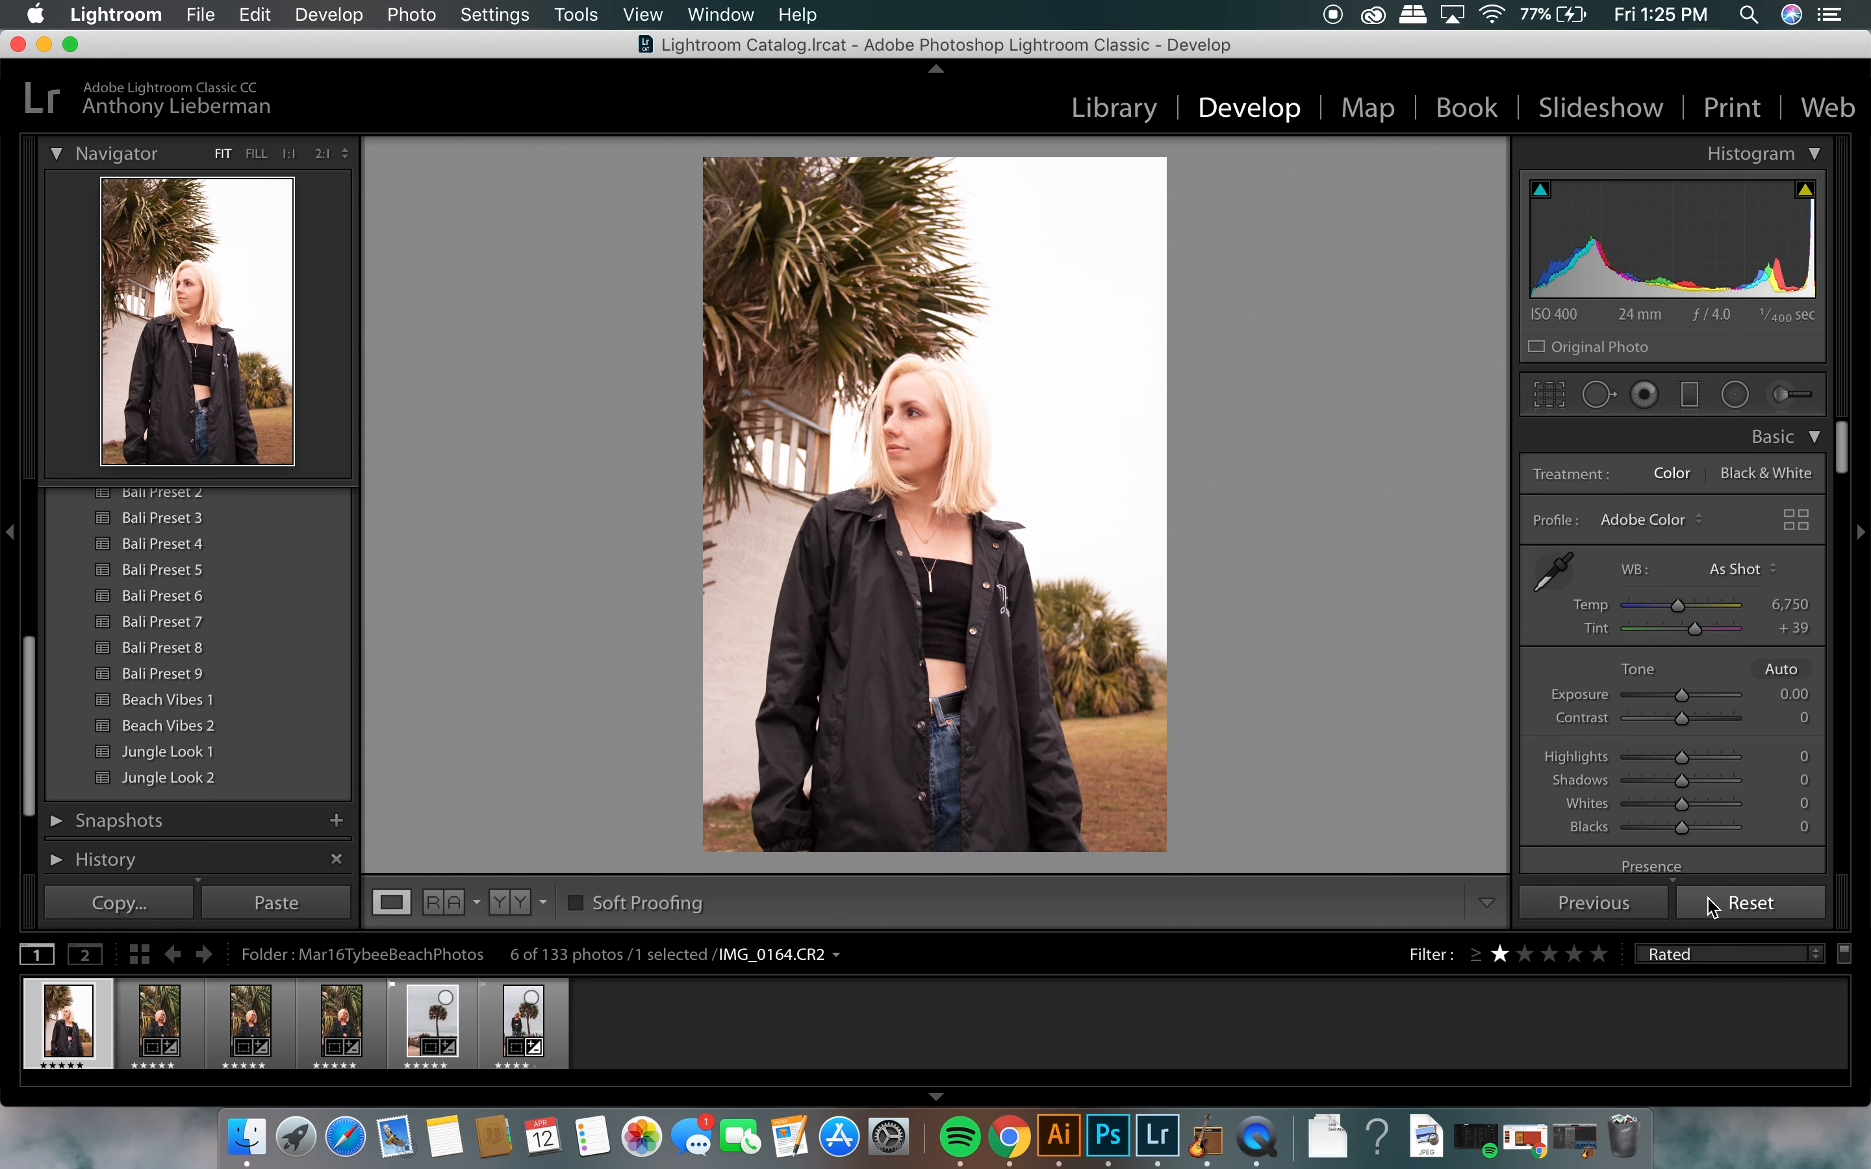
scroll(1739, 666, down, 2)
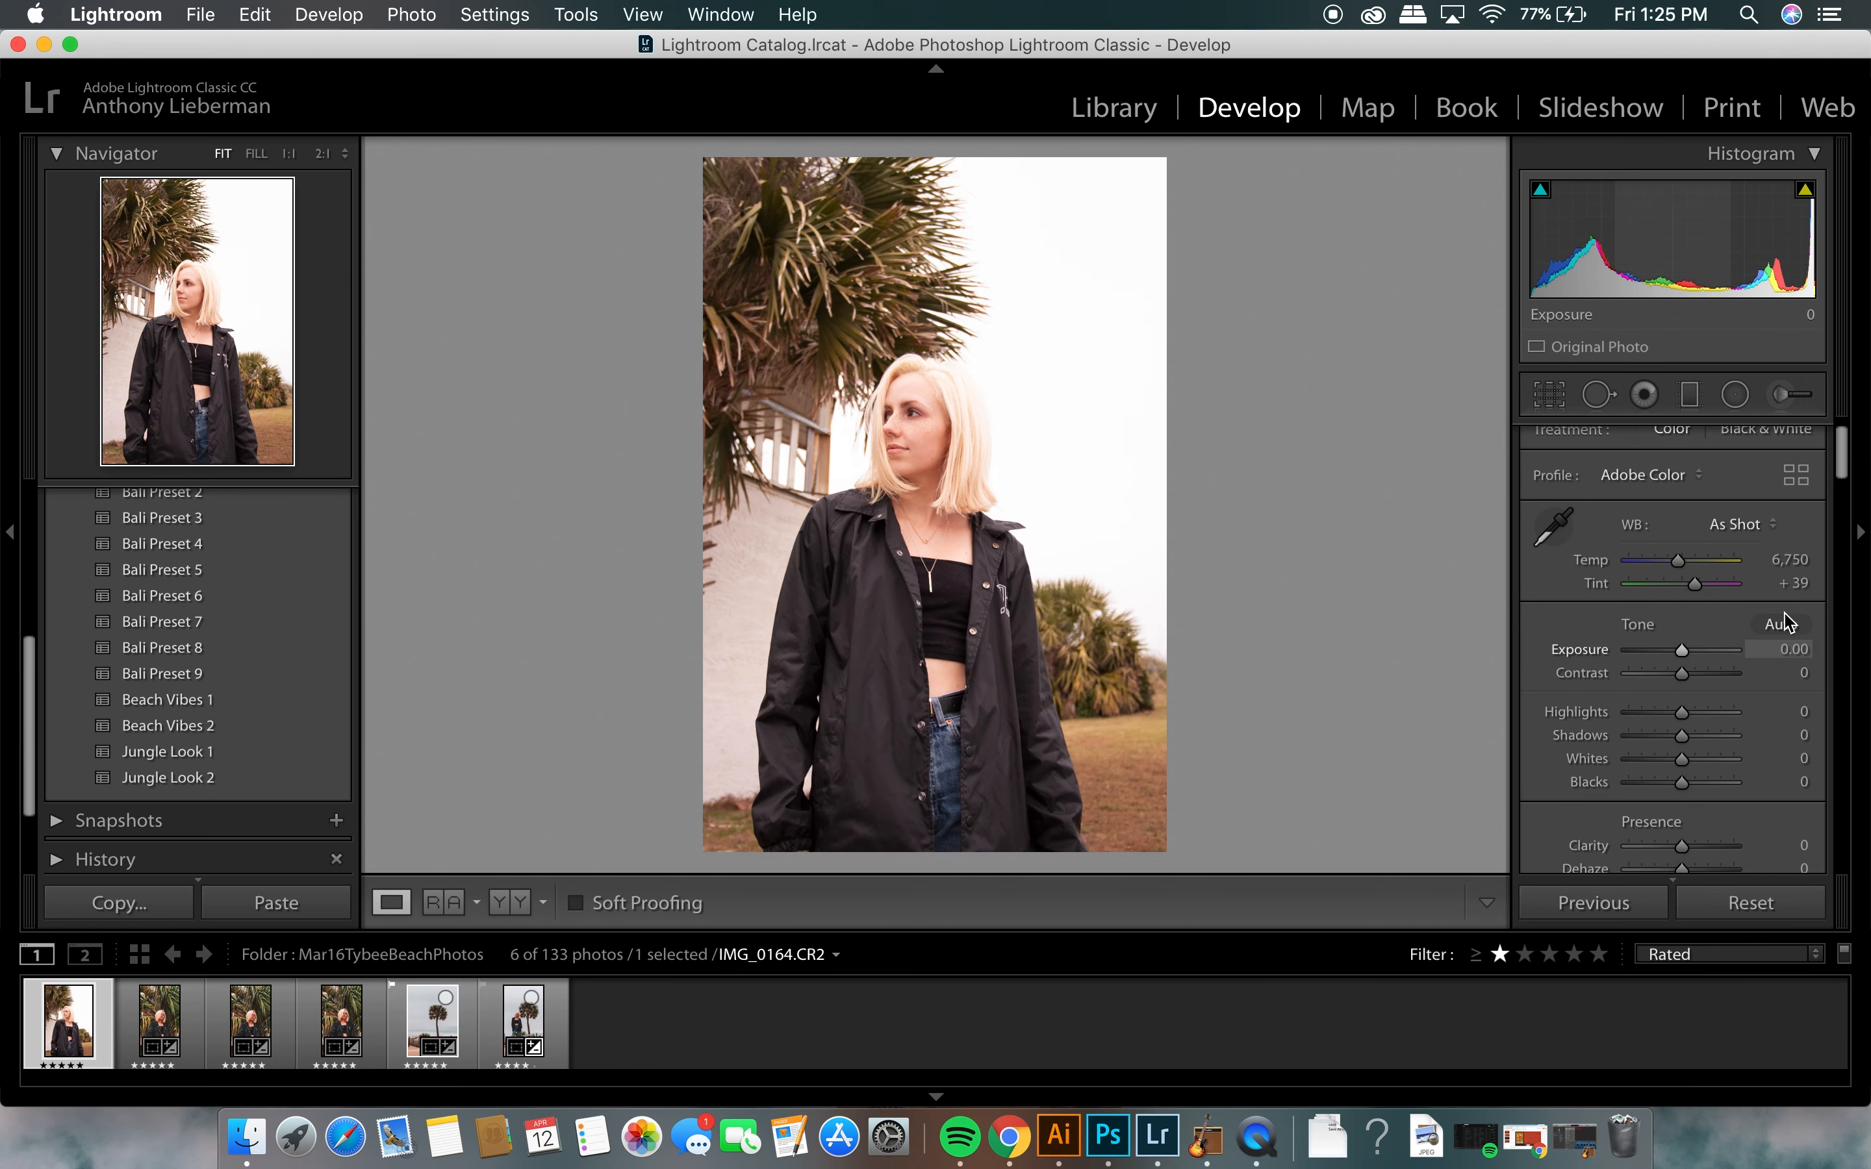
click(1550, 394)
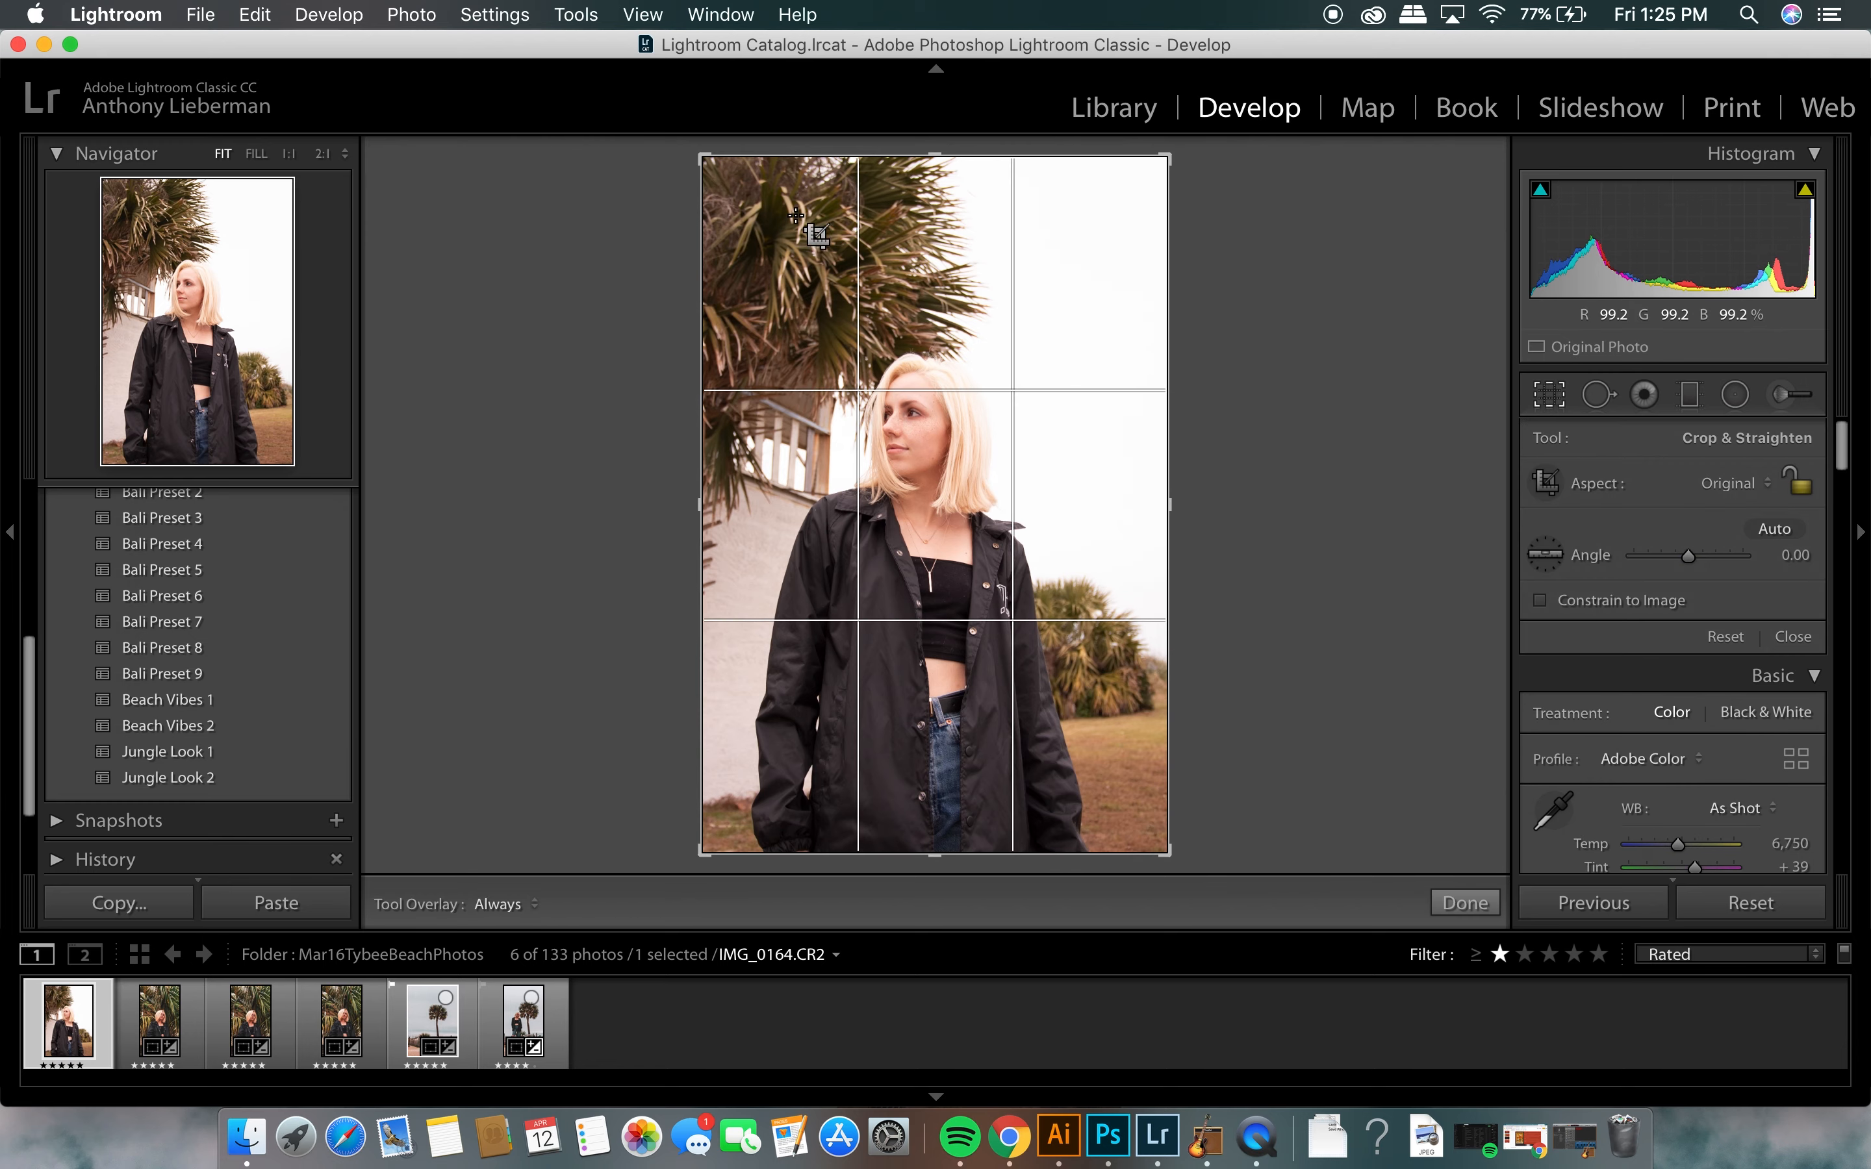
drag(1162, 159, 1196, 74)
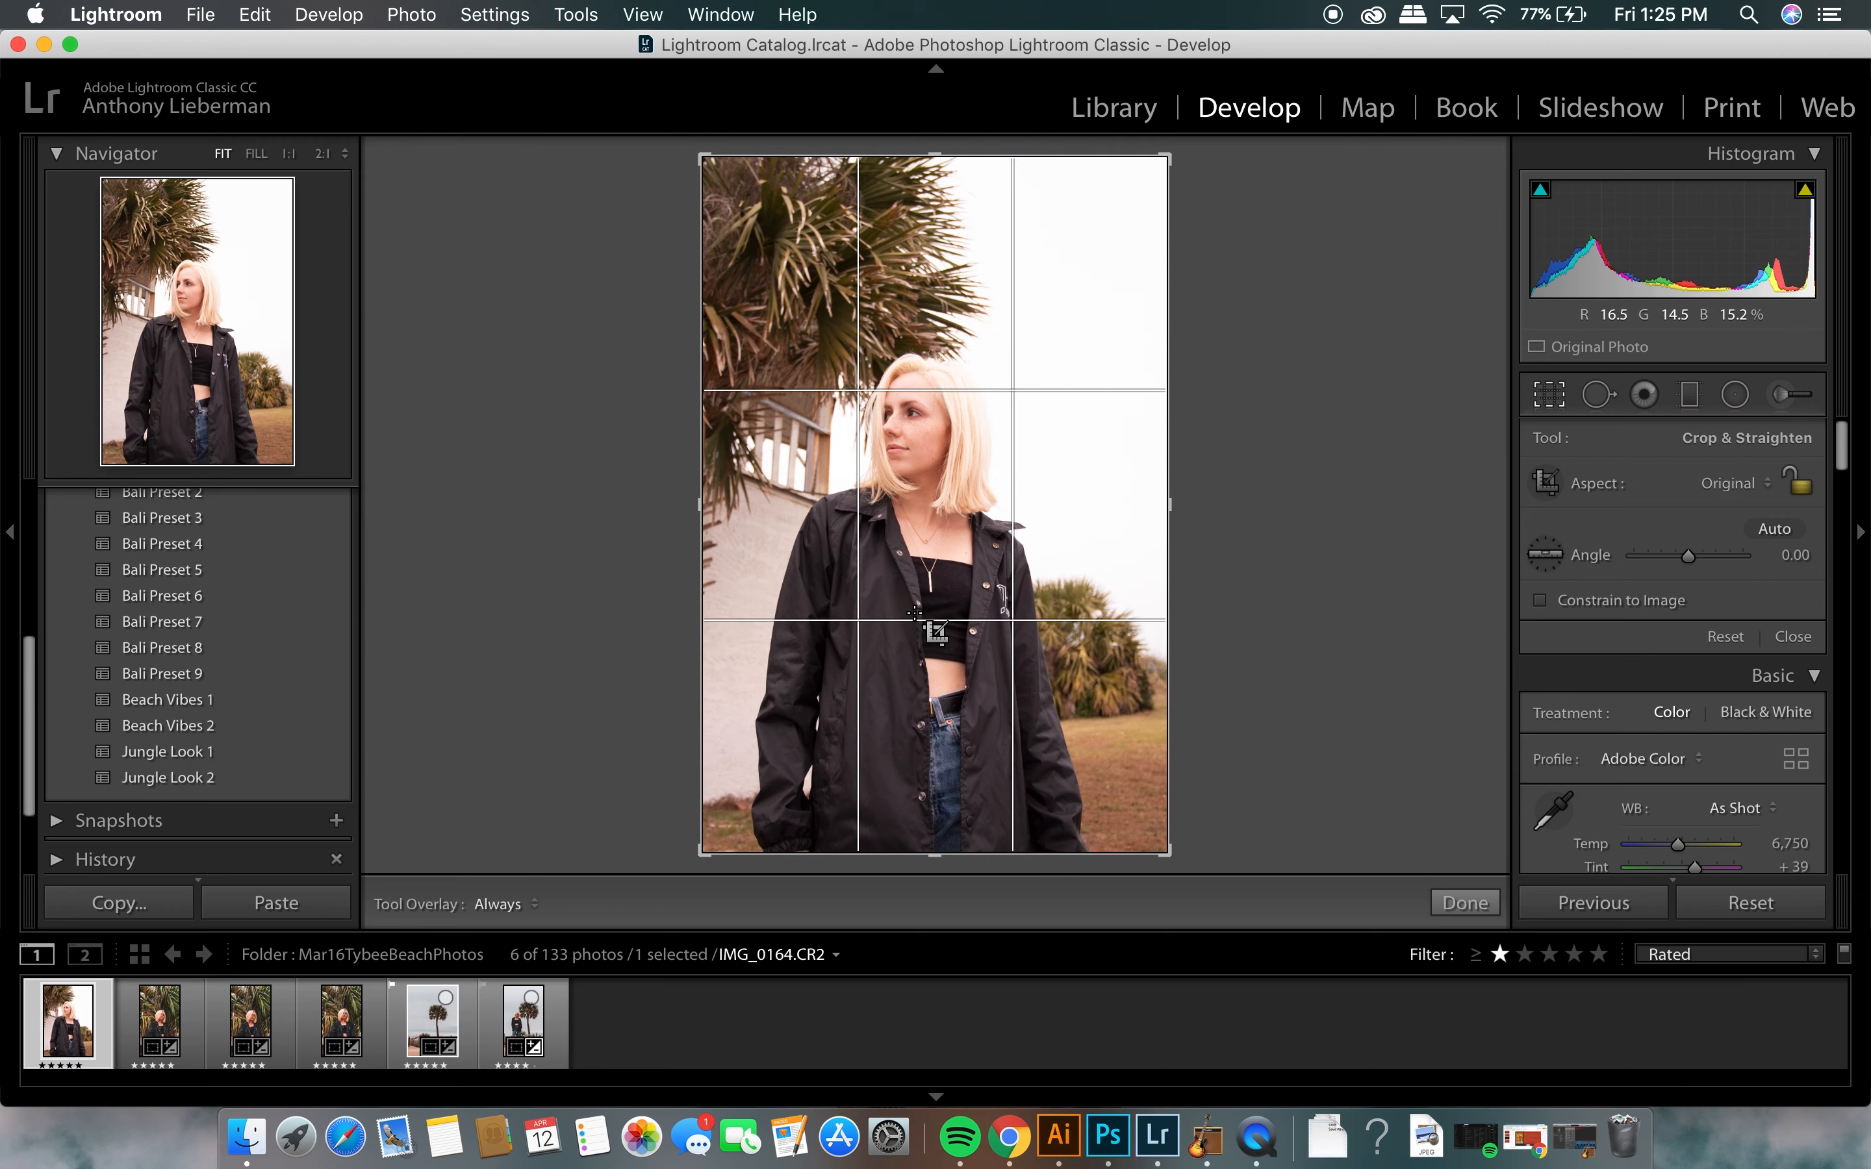
double_click(931, 630)
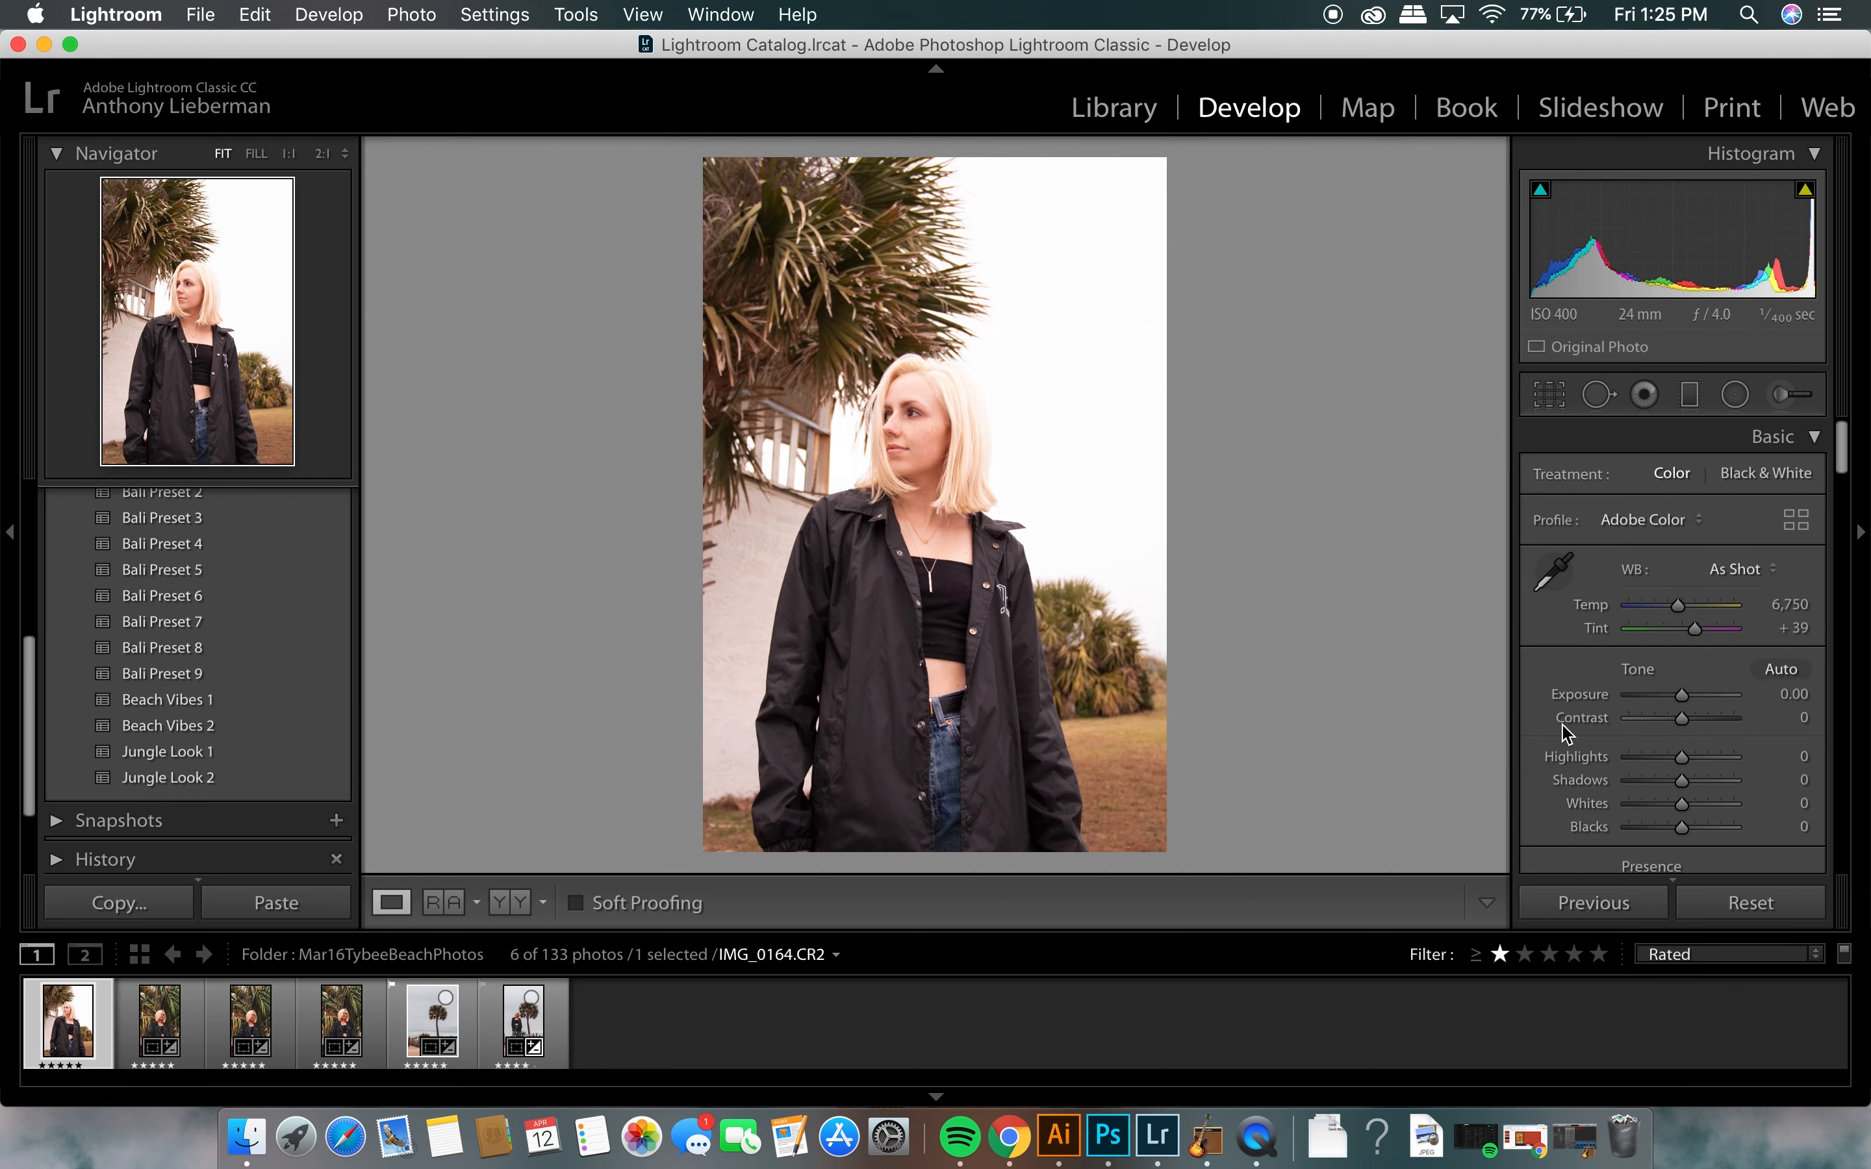
Step: Apply automatic tone adjustments to the photo
scroll(1569, 733, down, 2)
scroll(1573, 734, down, 1)
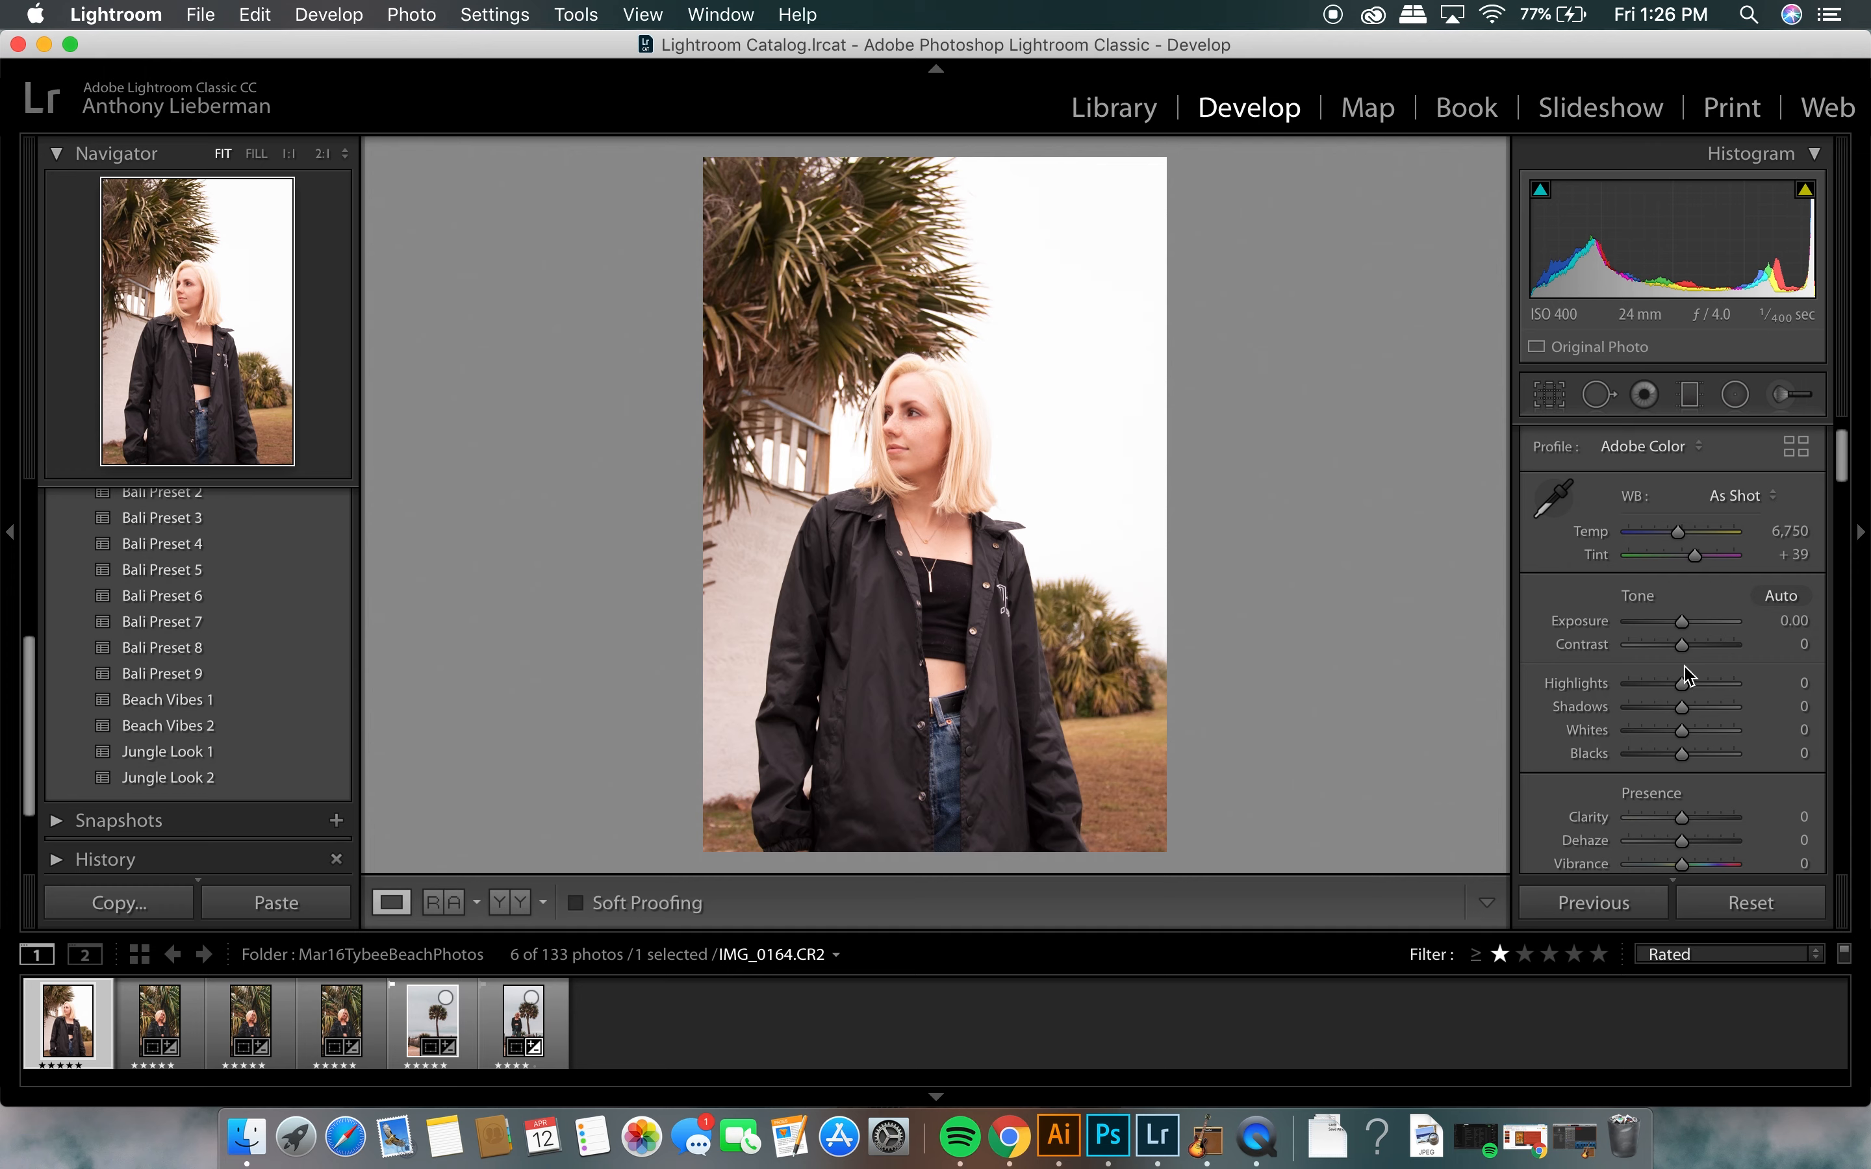
click(1778, 597)
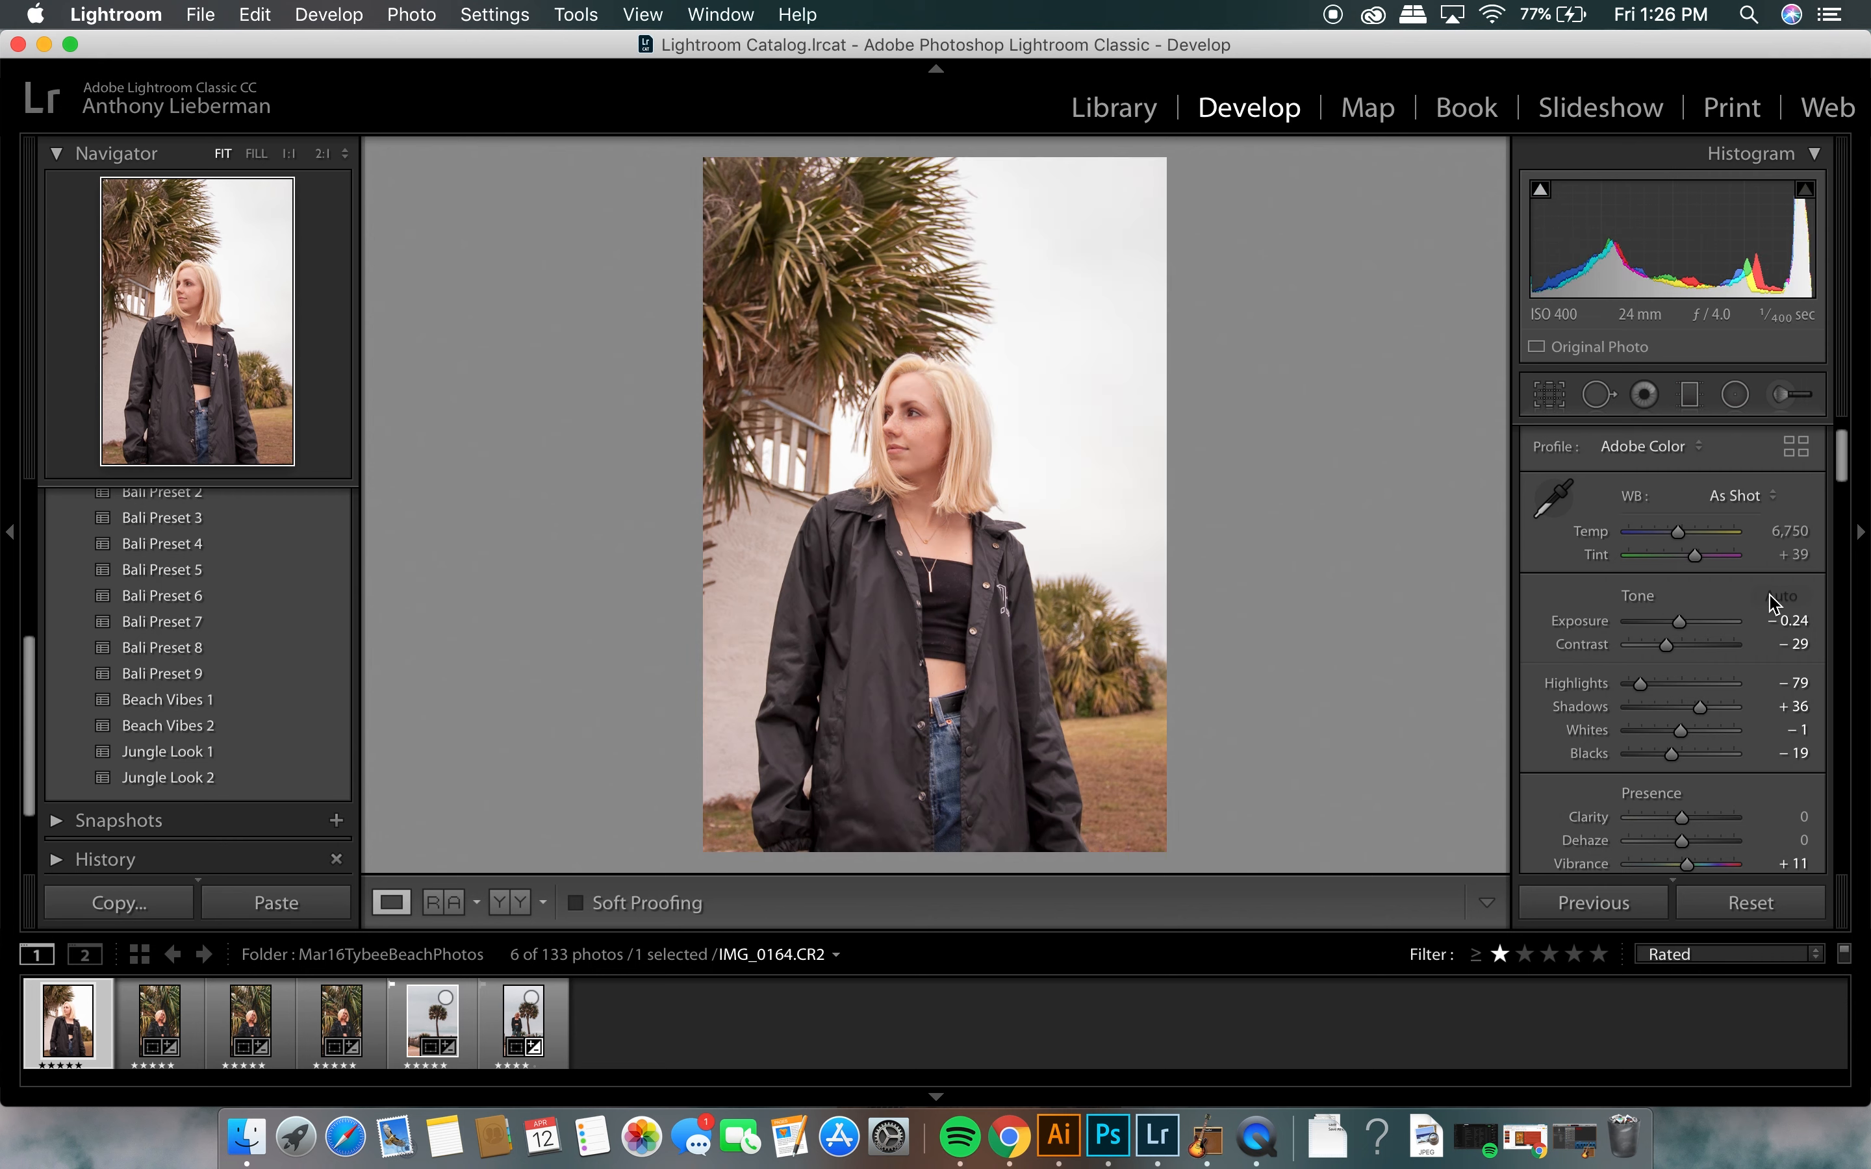
Step: Set Exposure to −1.20, Highlights to −77, Shadows to +71, Whites to +47 and Blacks to +27
scroll(1643, 707, down, 1)
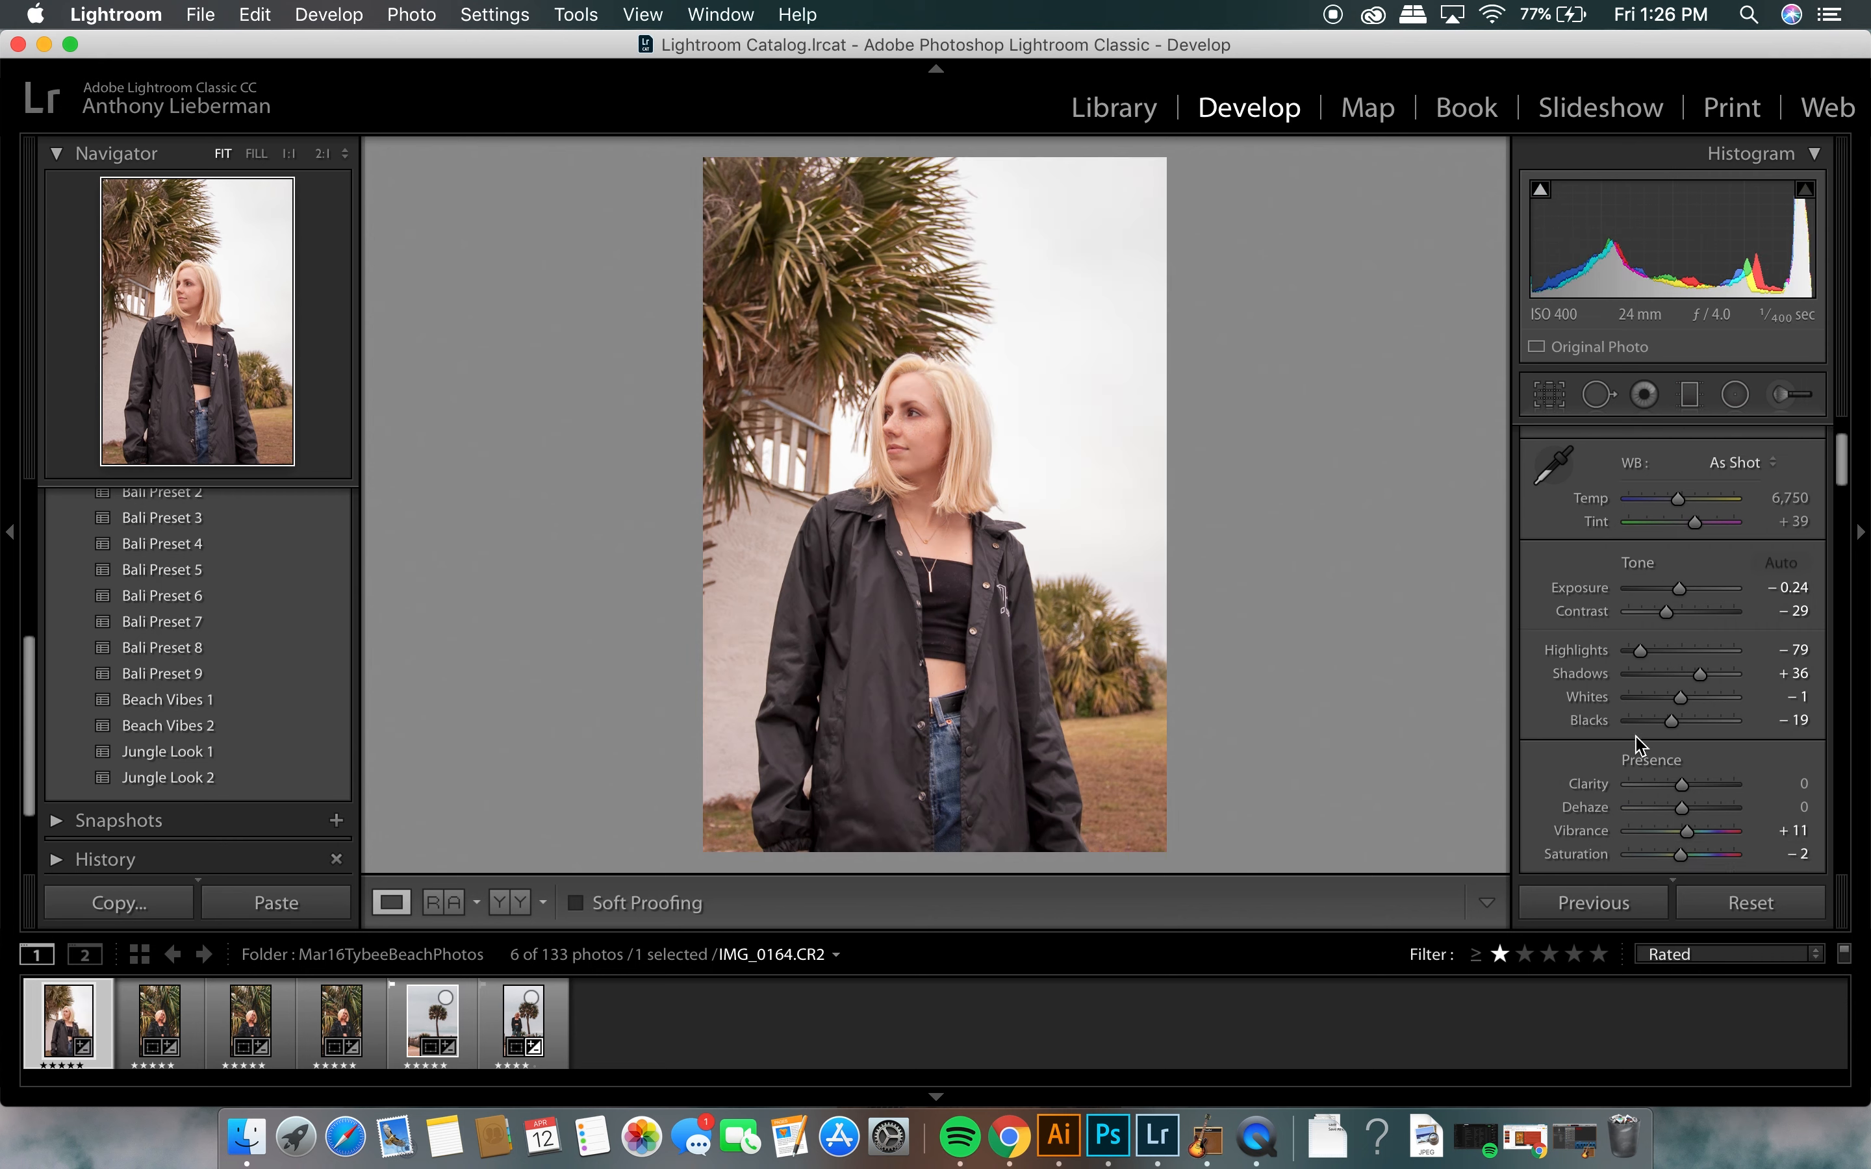
drag(1683, 585, 1670, 588)
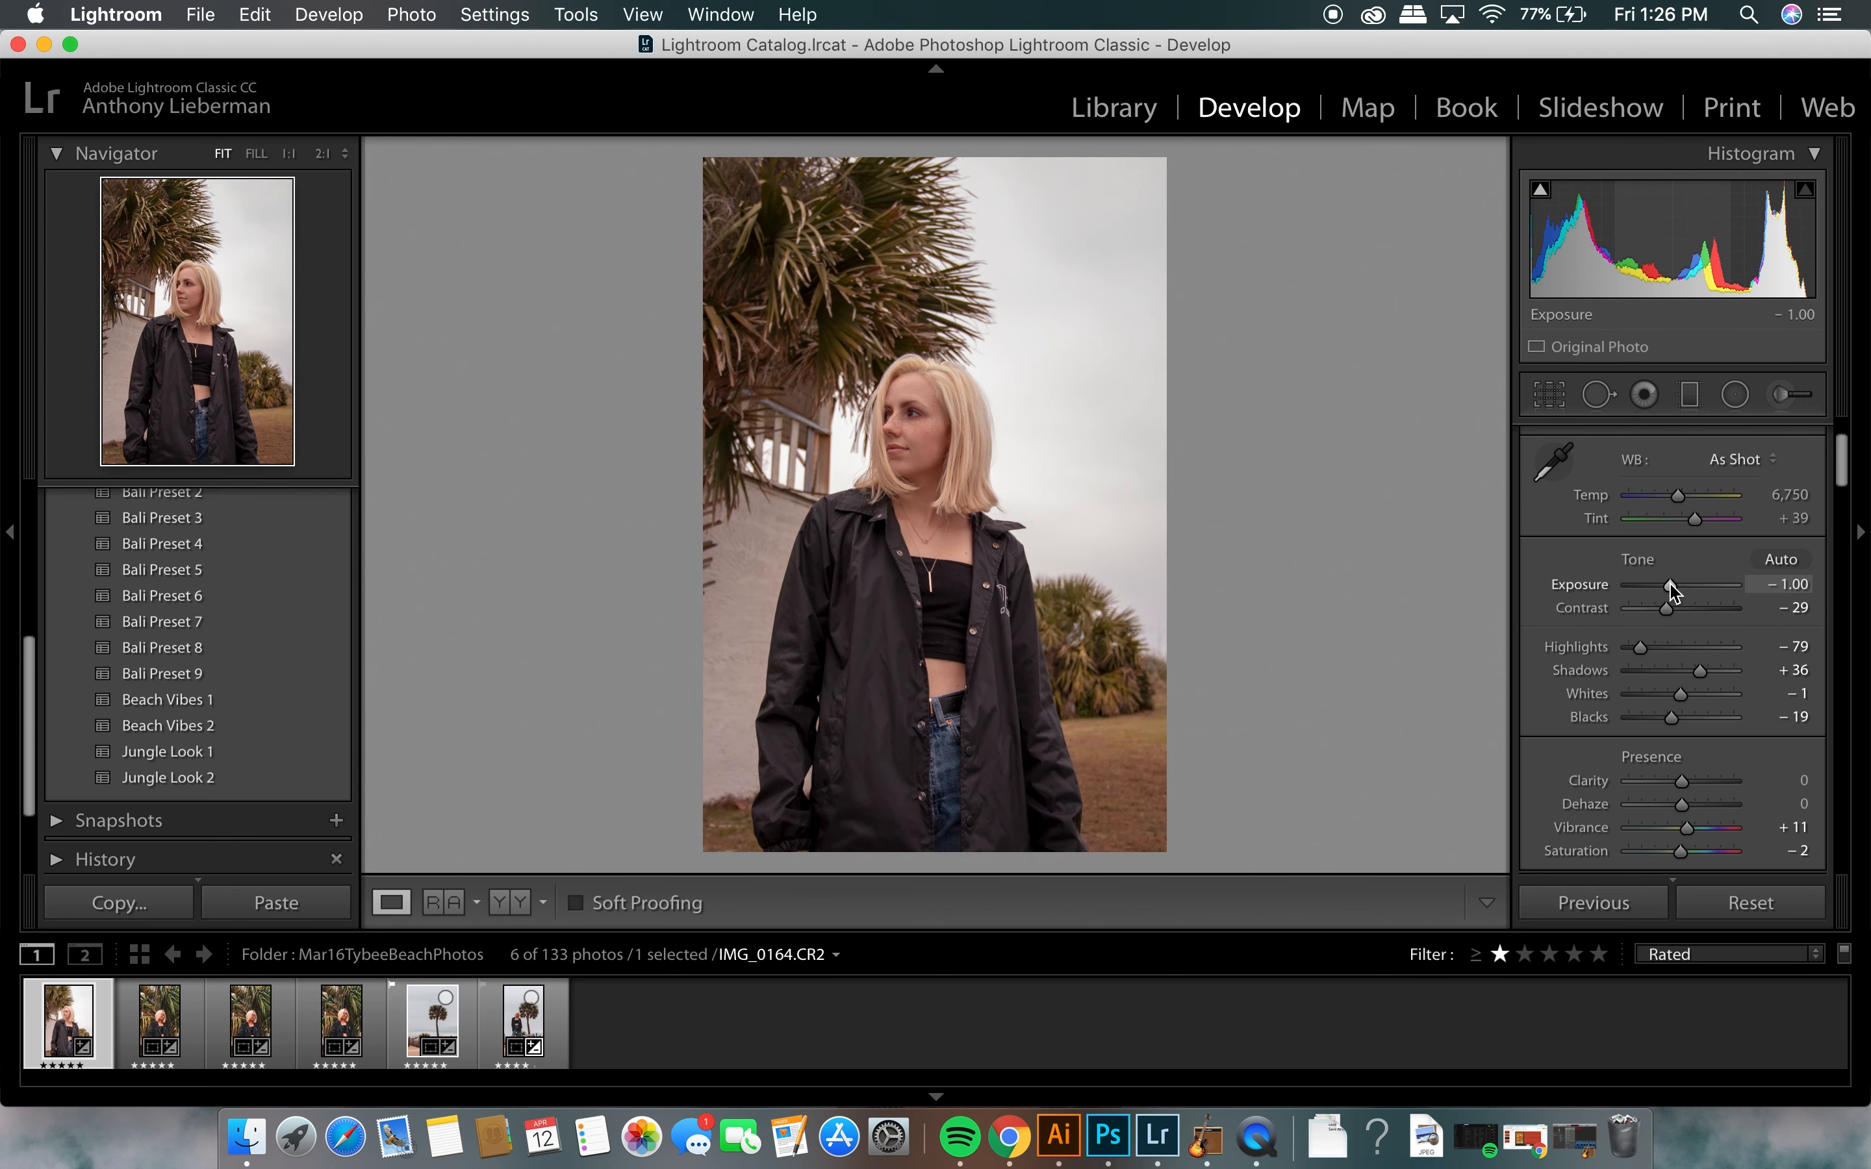
drag(1636, 656, 1718, 670)
drag(1676, 585, 1670, 584)
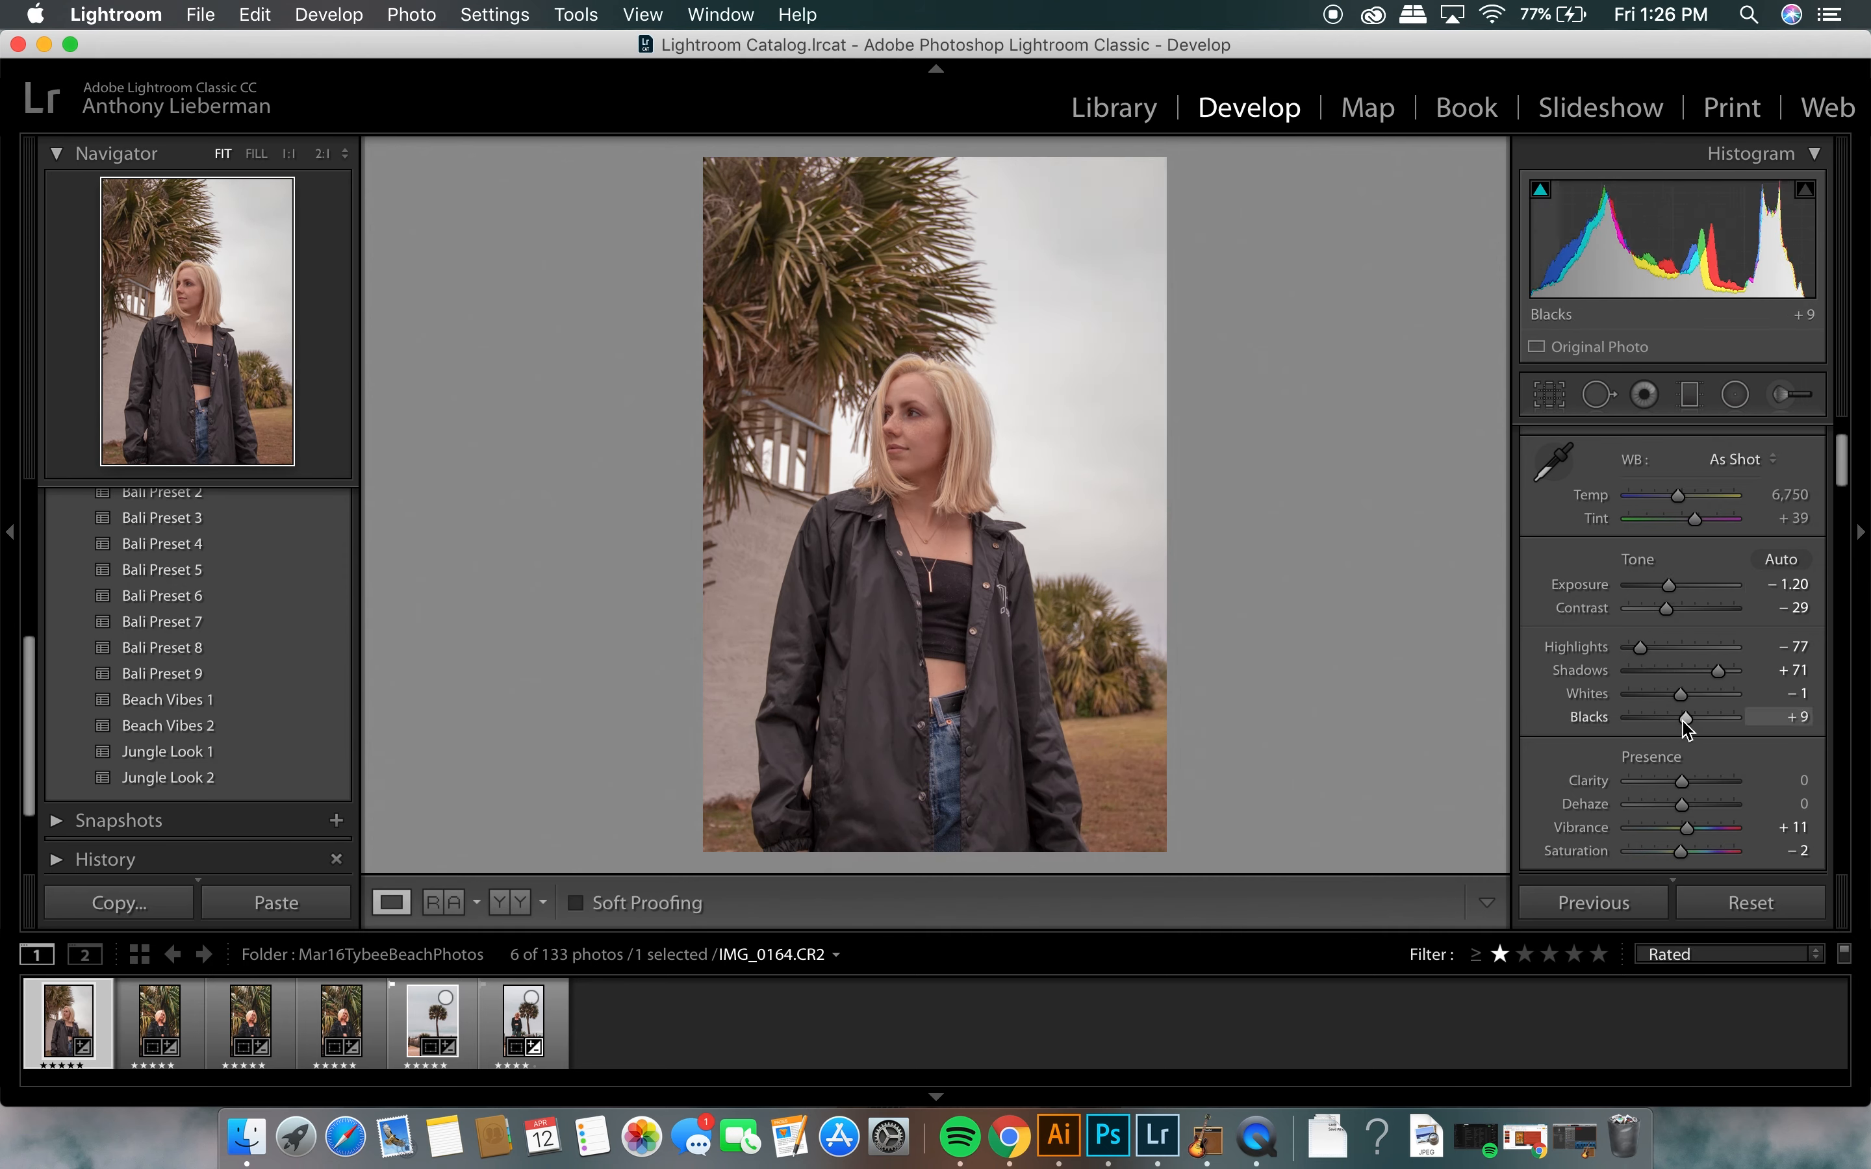
drag(1685, 720, 1708, 698)
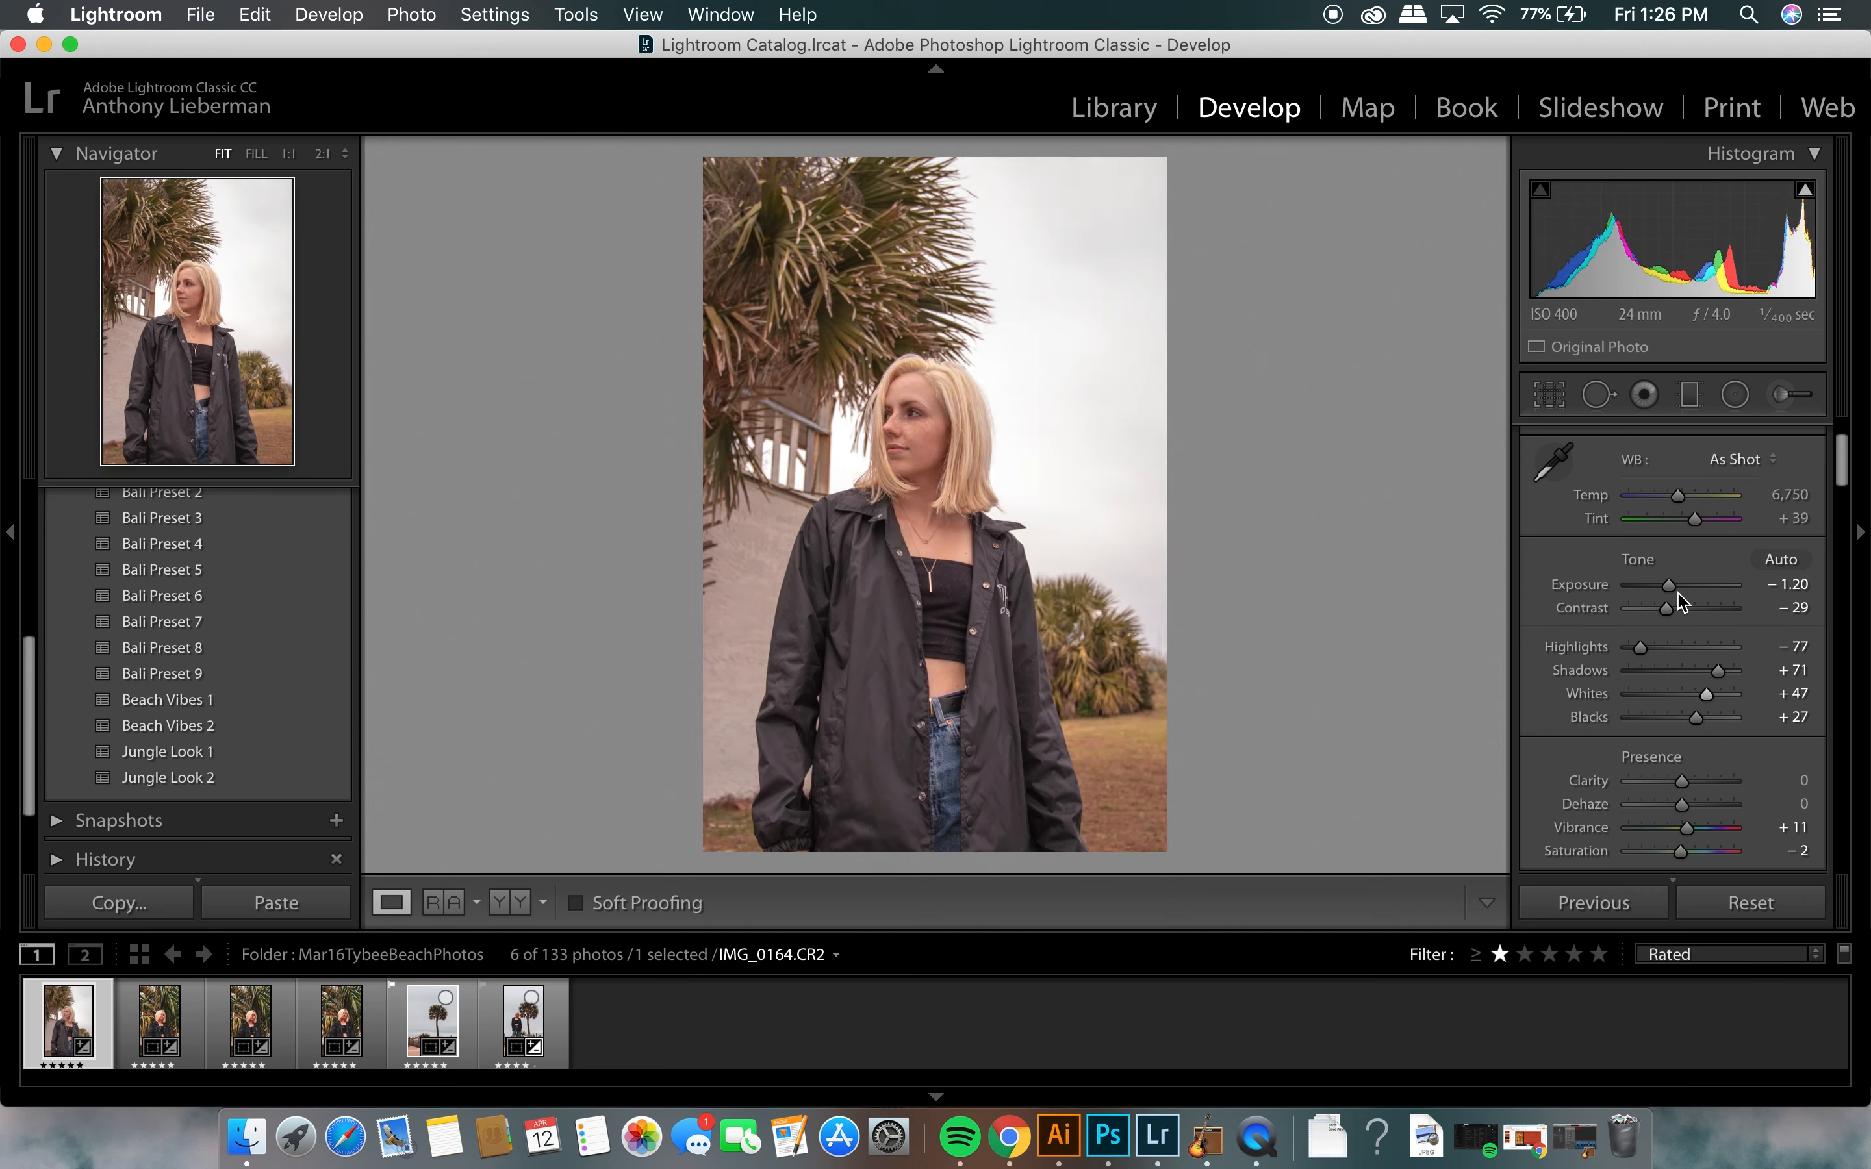
Step: Fine-tune the tone by setting Exposure to −1.25, Highlights to −83 and Blacks to +14
drag(1672, 588, 1669, 588)
drag(1697, 721, 1692, 721)
drag(1647, 653, 1643, 654)
drag(1693, 723, 1691, 723)
Step: Shape the RGB point curve into a gentle S-curve with a lowered shadow point, raised midtone point and an anchored highlight point
scroll(1688, 722, down, 10)
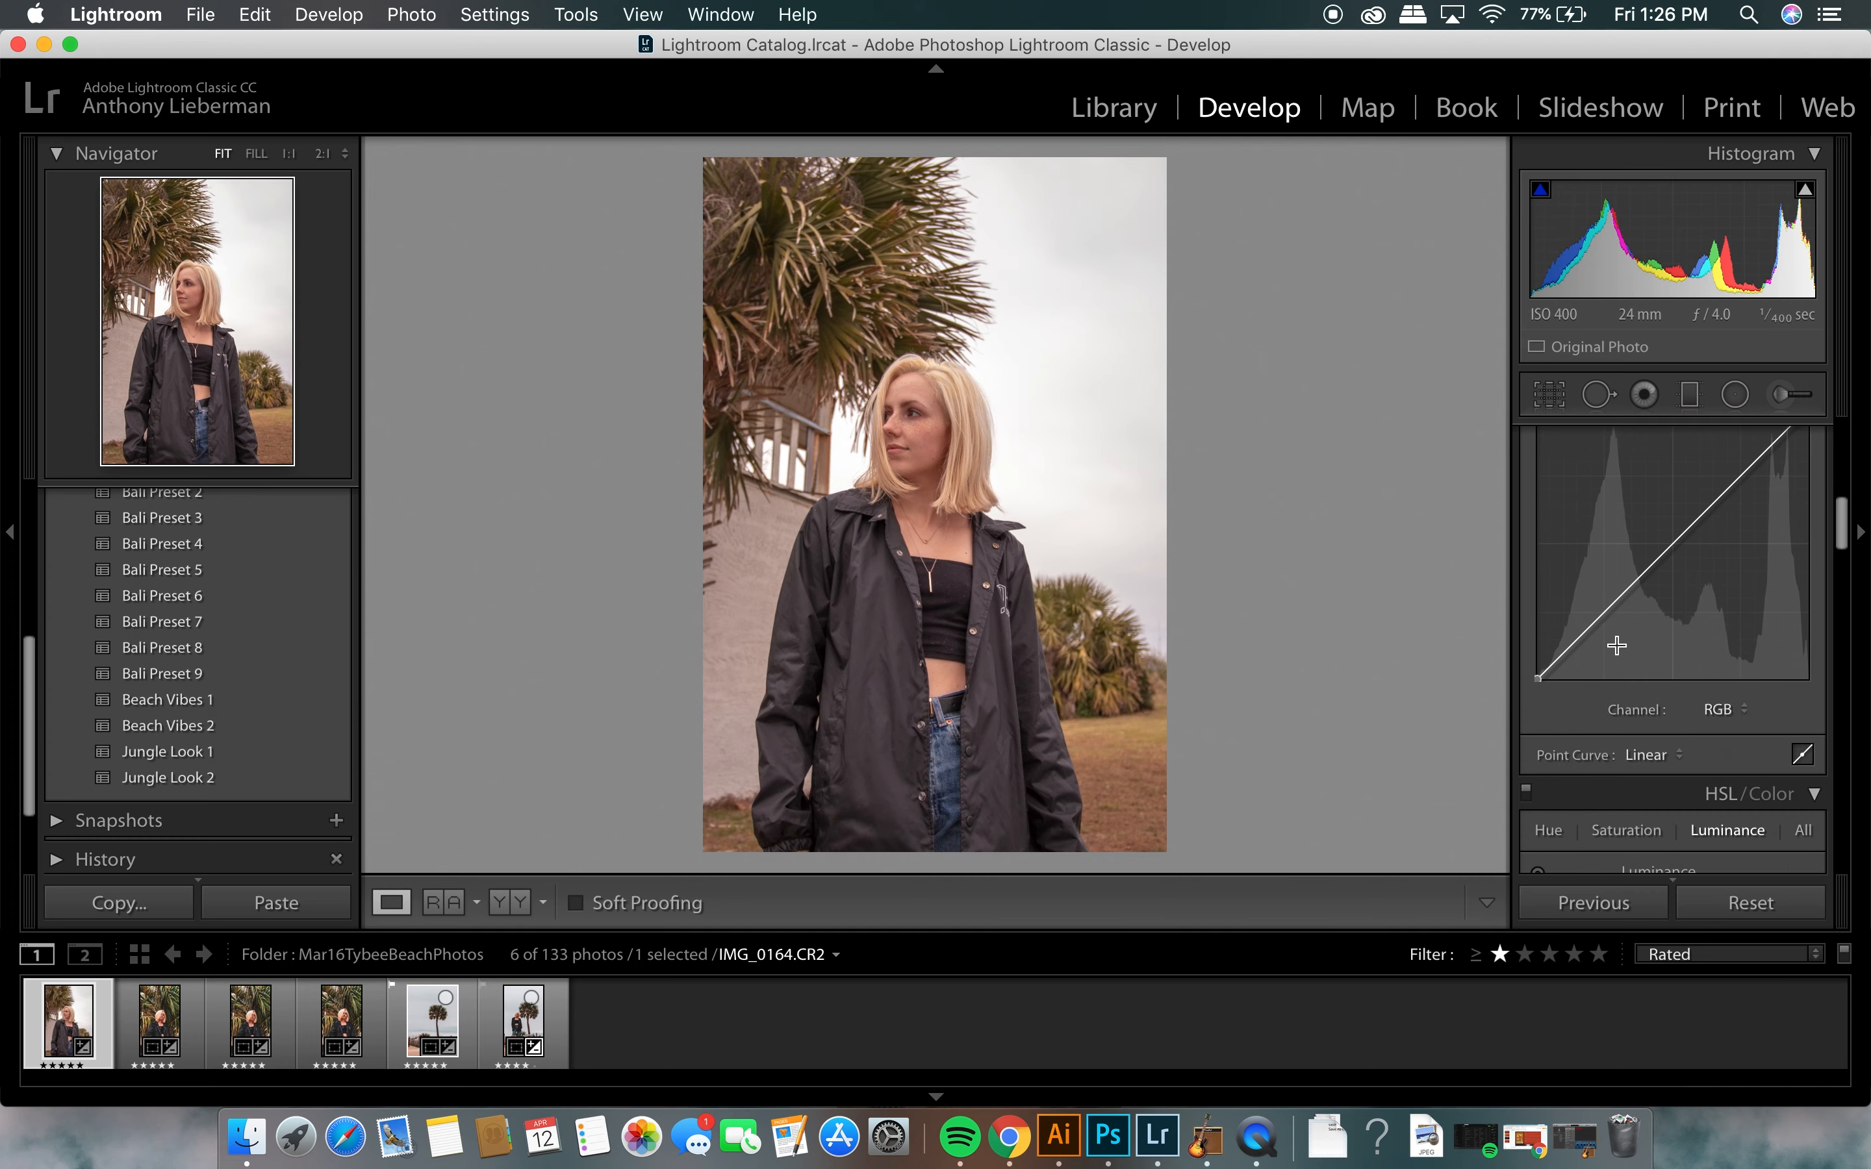
drag(1608, 610, 1614, 630)
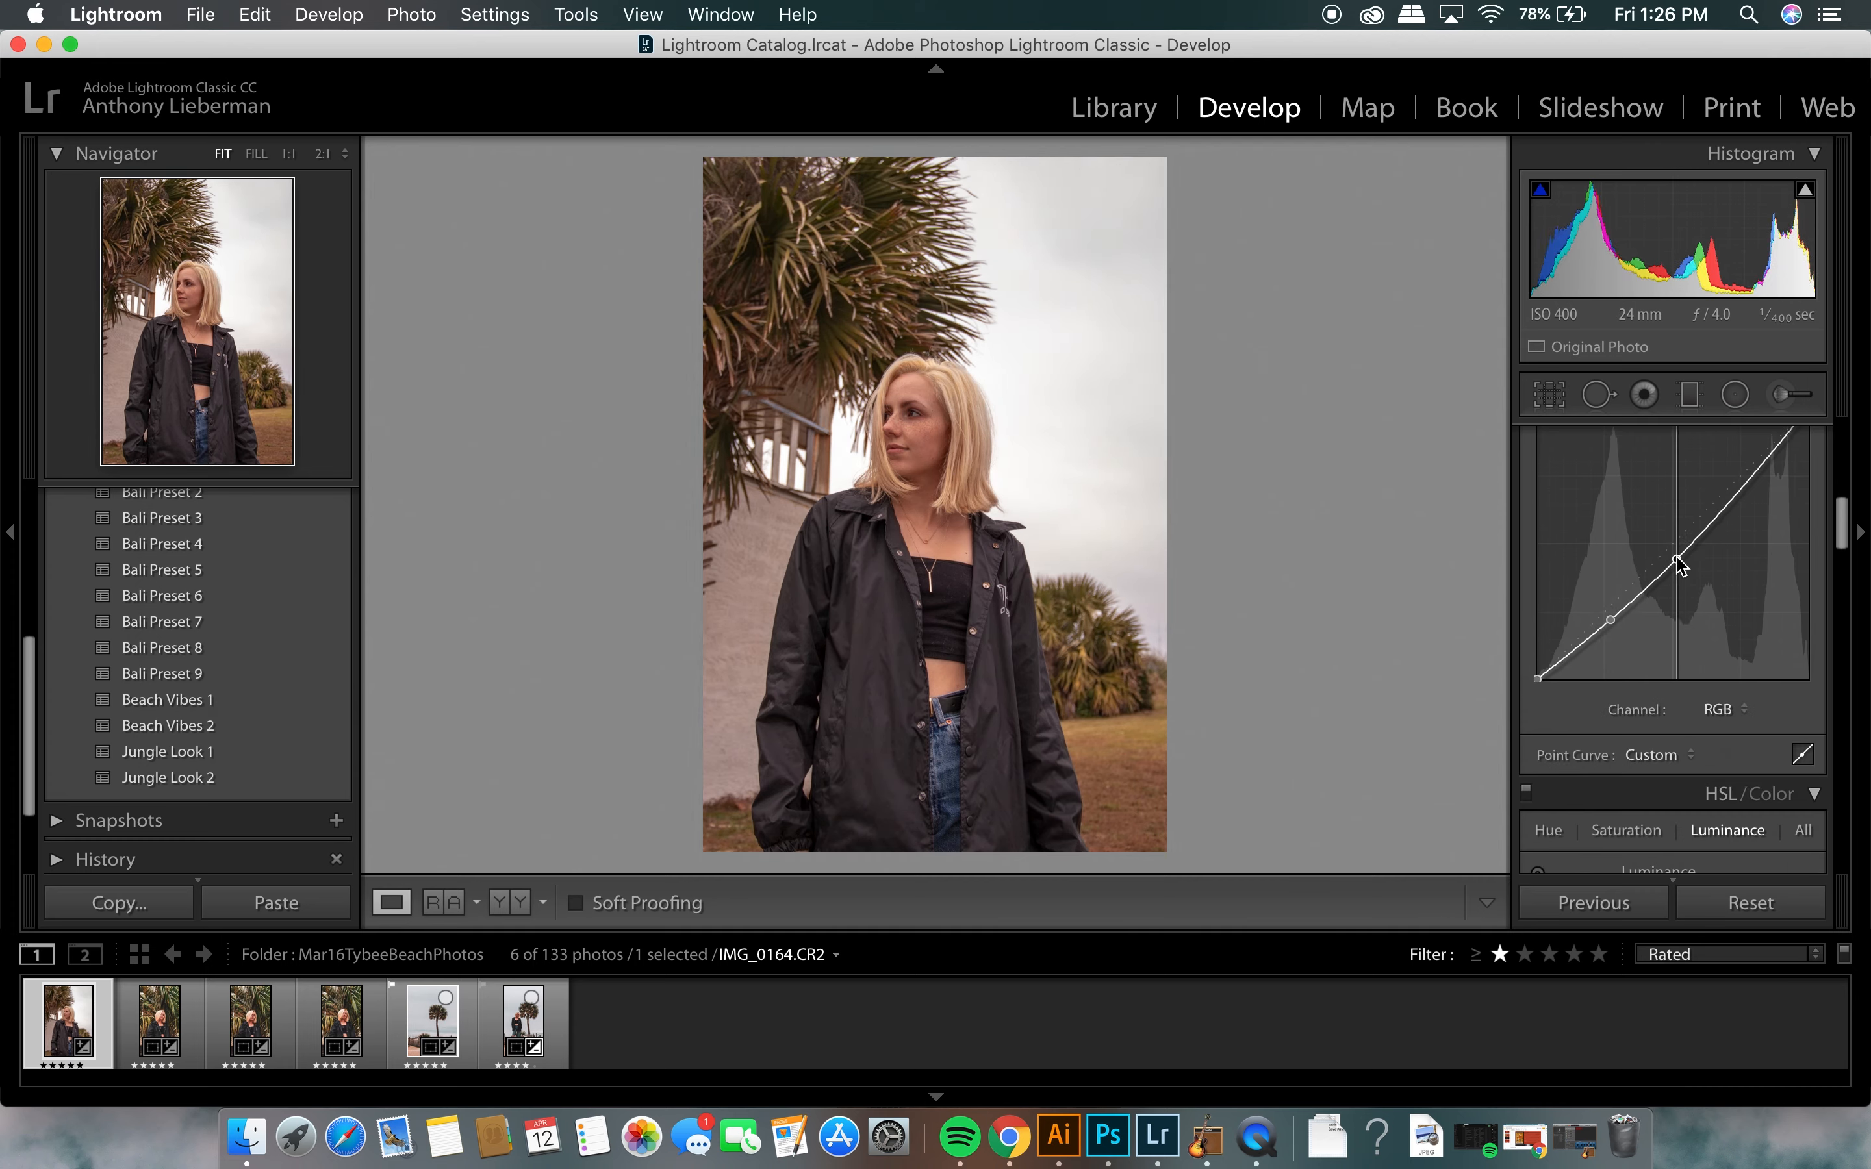
drag(1676, 560, 1672, 548)
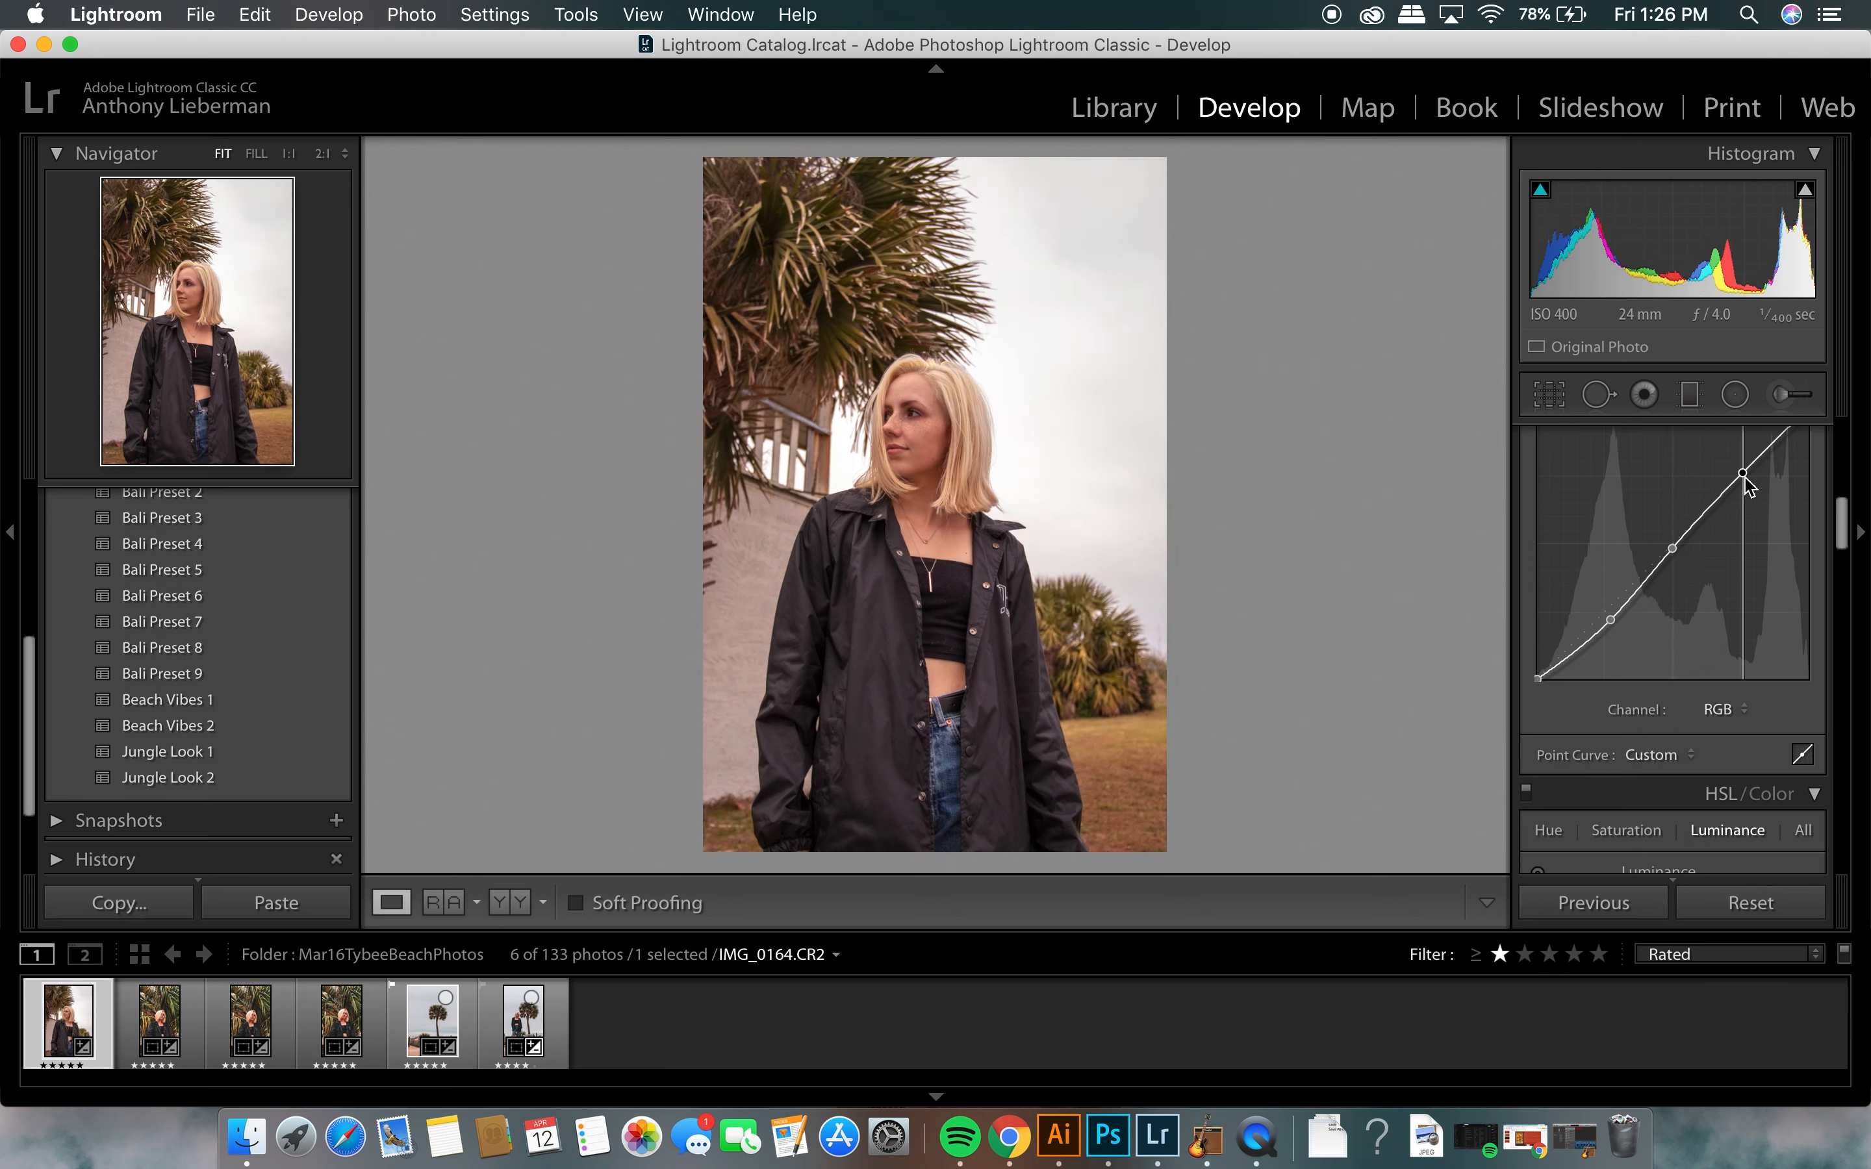
click(1743, 478)
drag(1611, 625, 1616, 629)
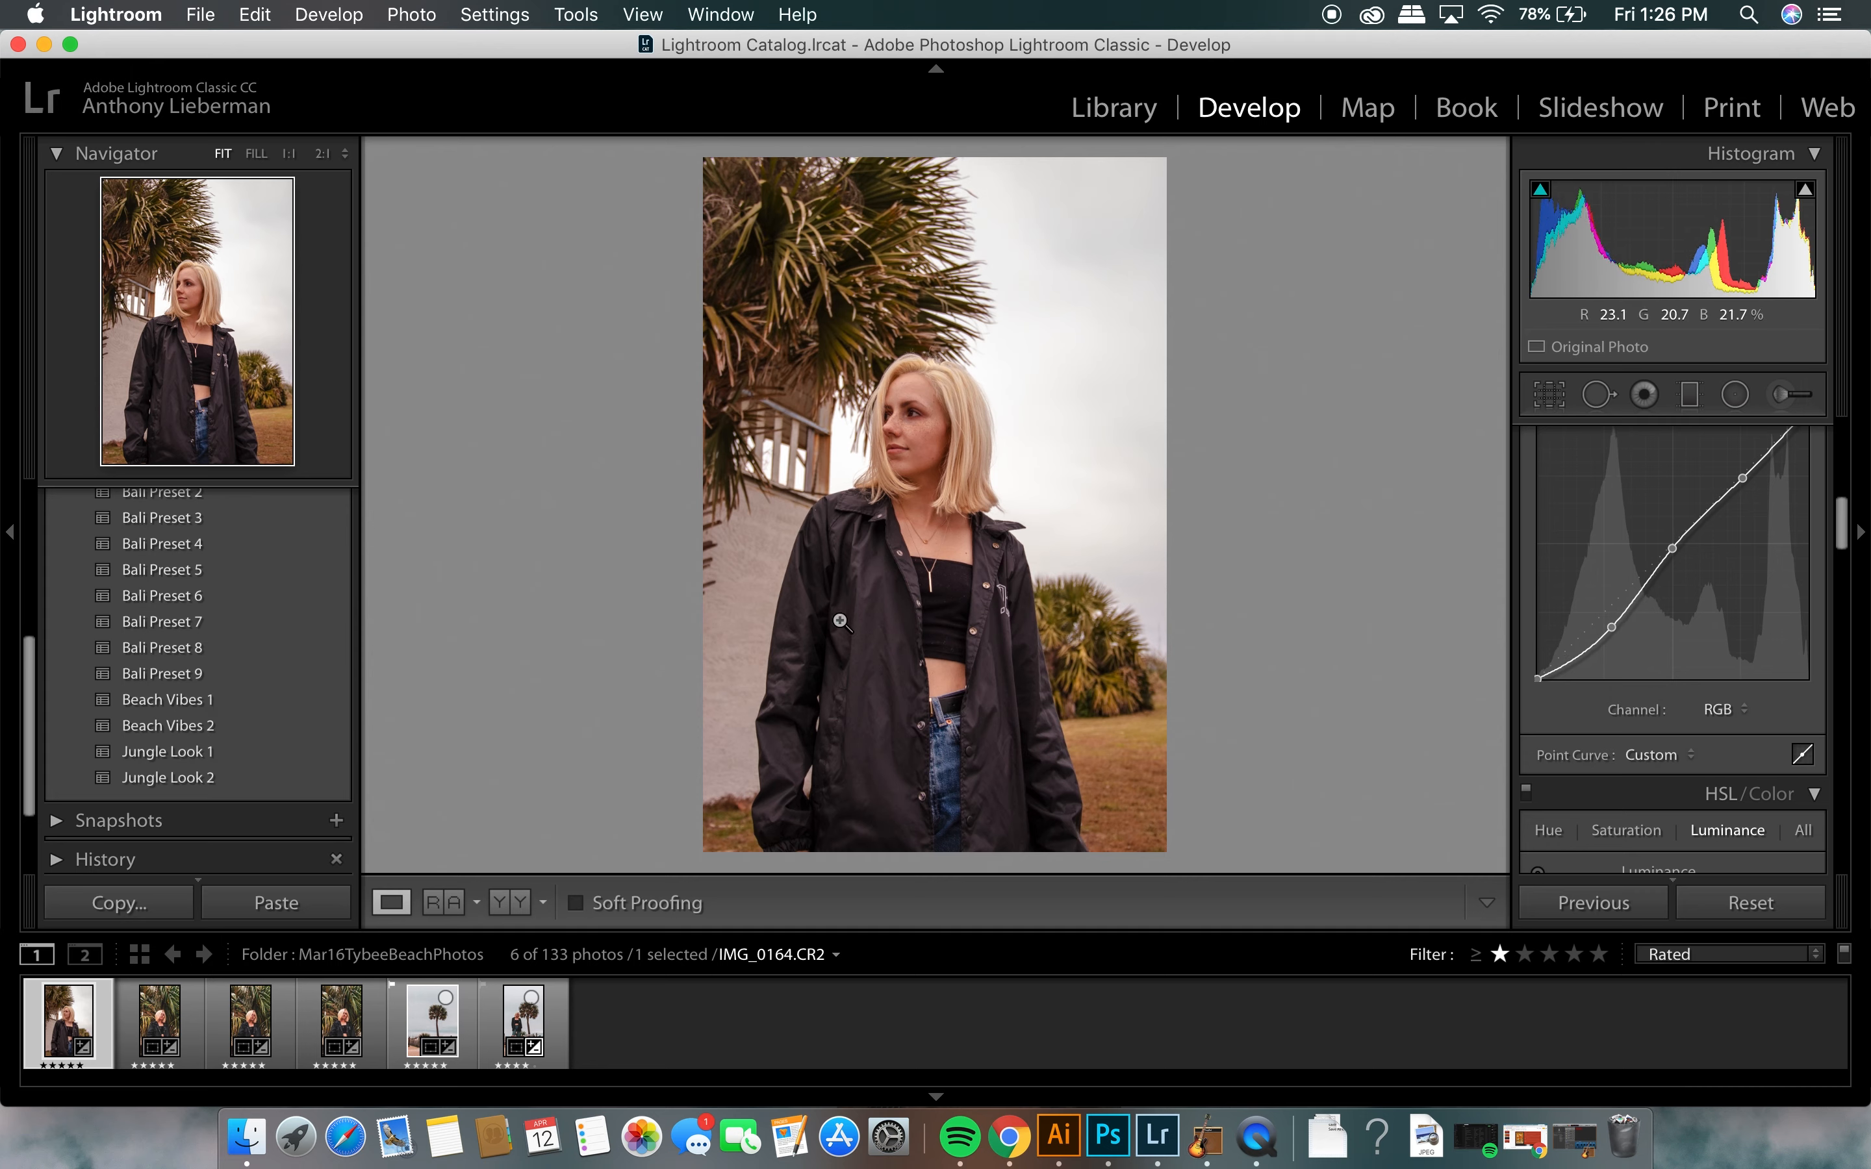
drag(1612, 634, 1613, 632)
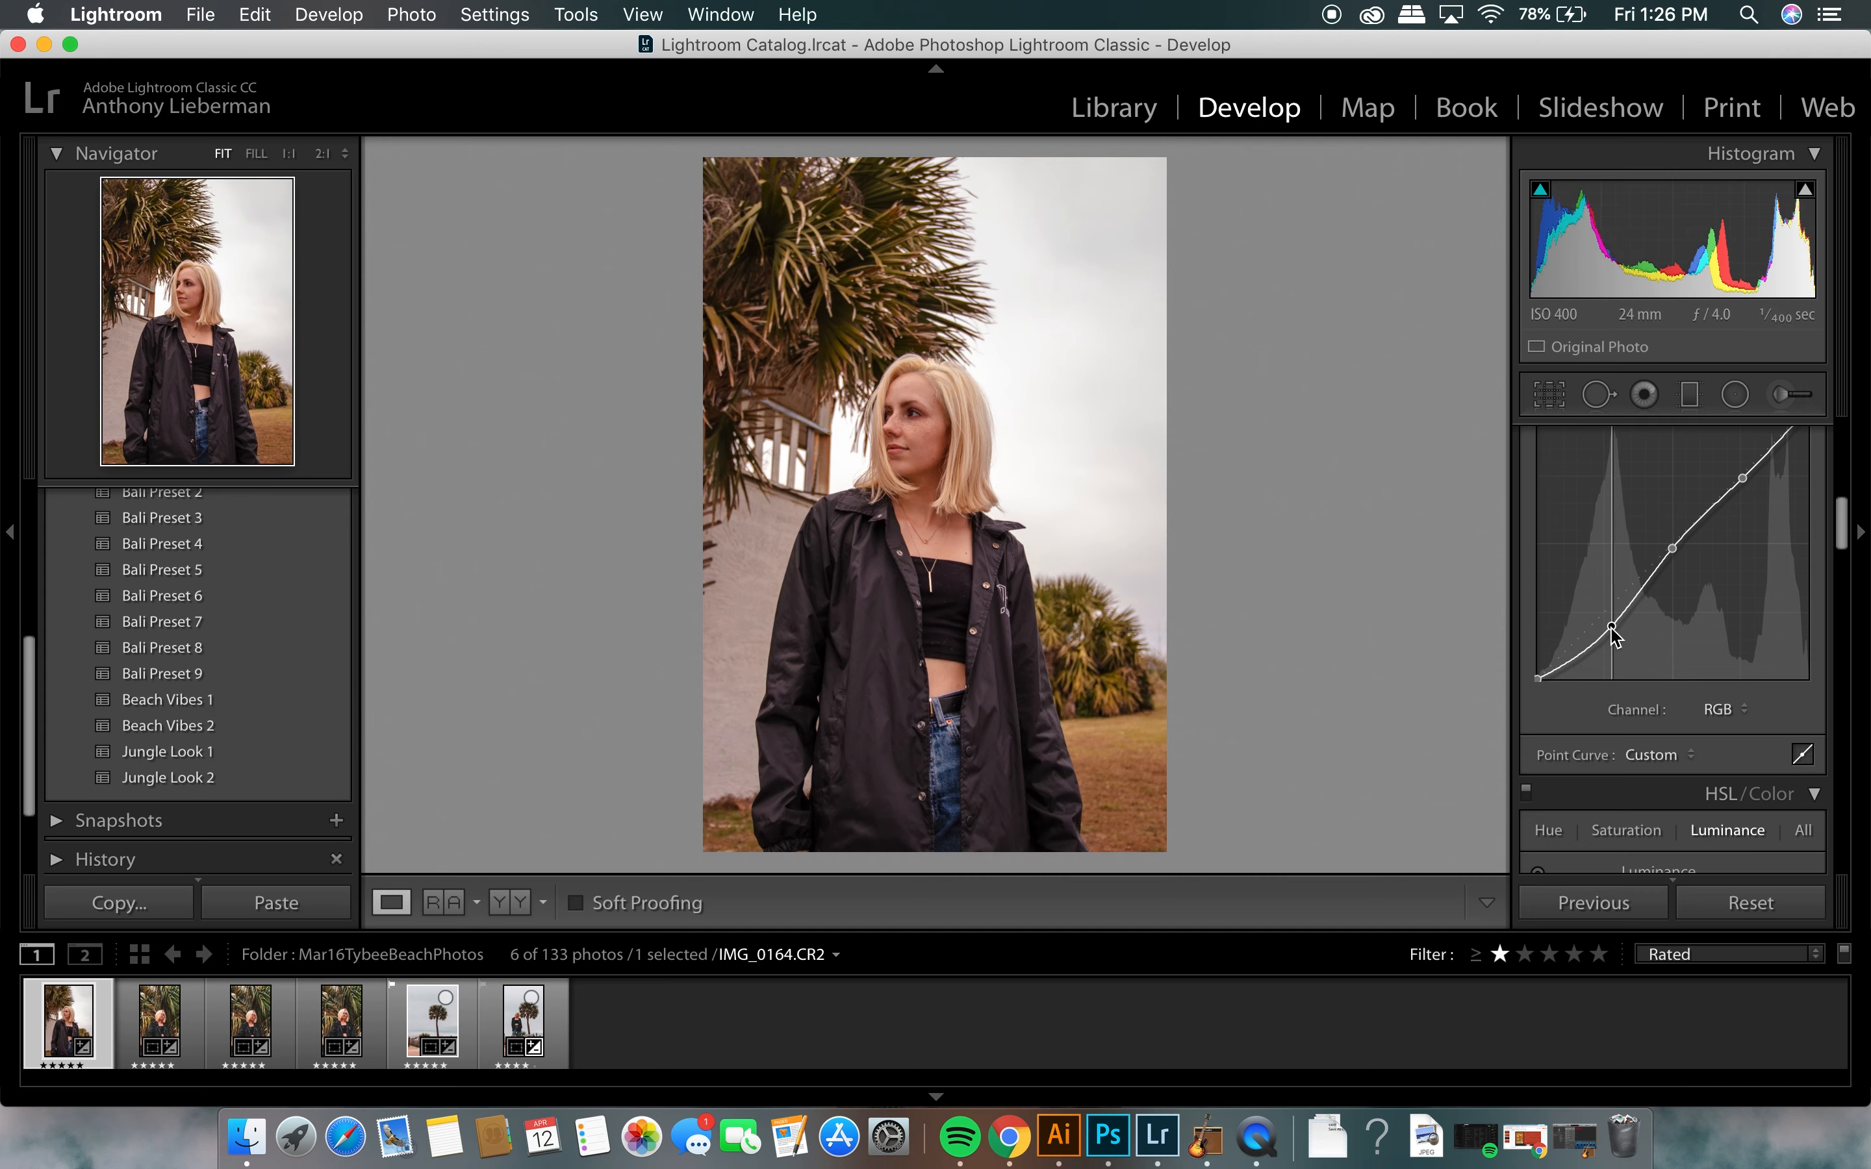
Step: Review the Lens Corrections profile settings and compare the edited photo with its unedited version
scroll(1611, 618, down, 10)
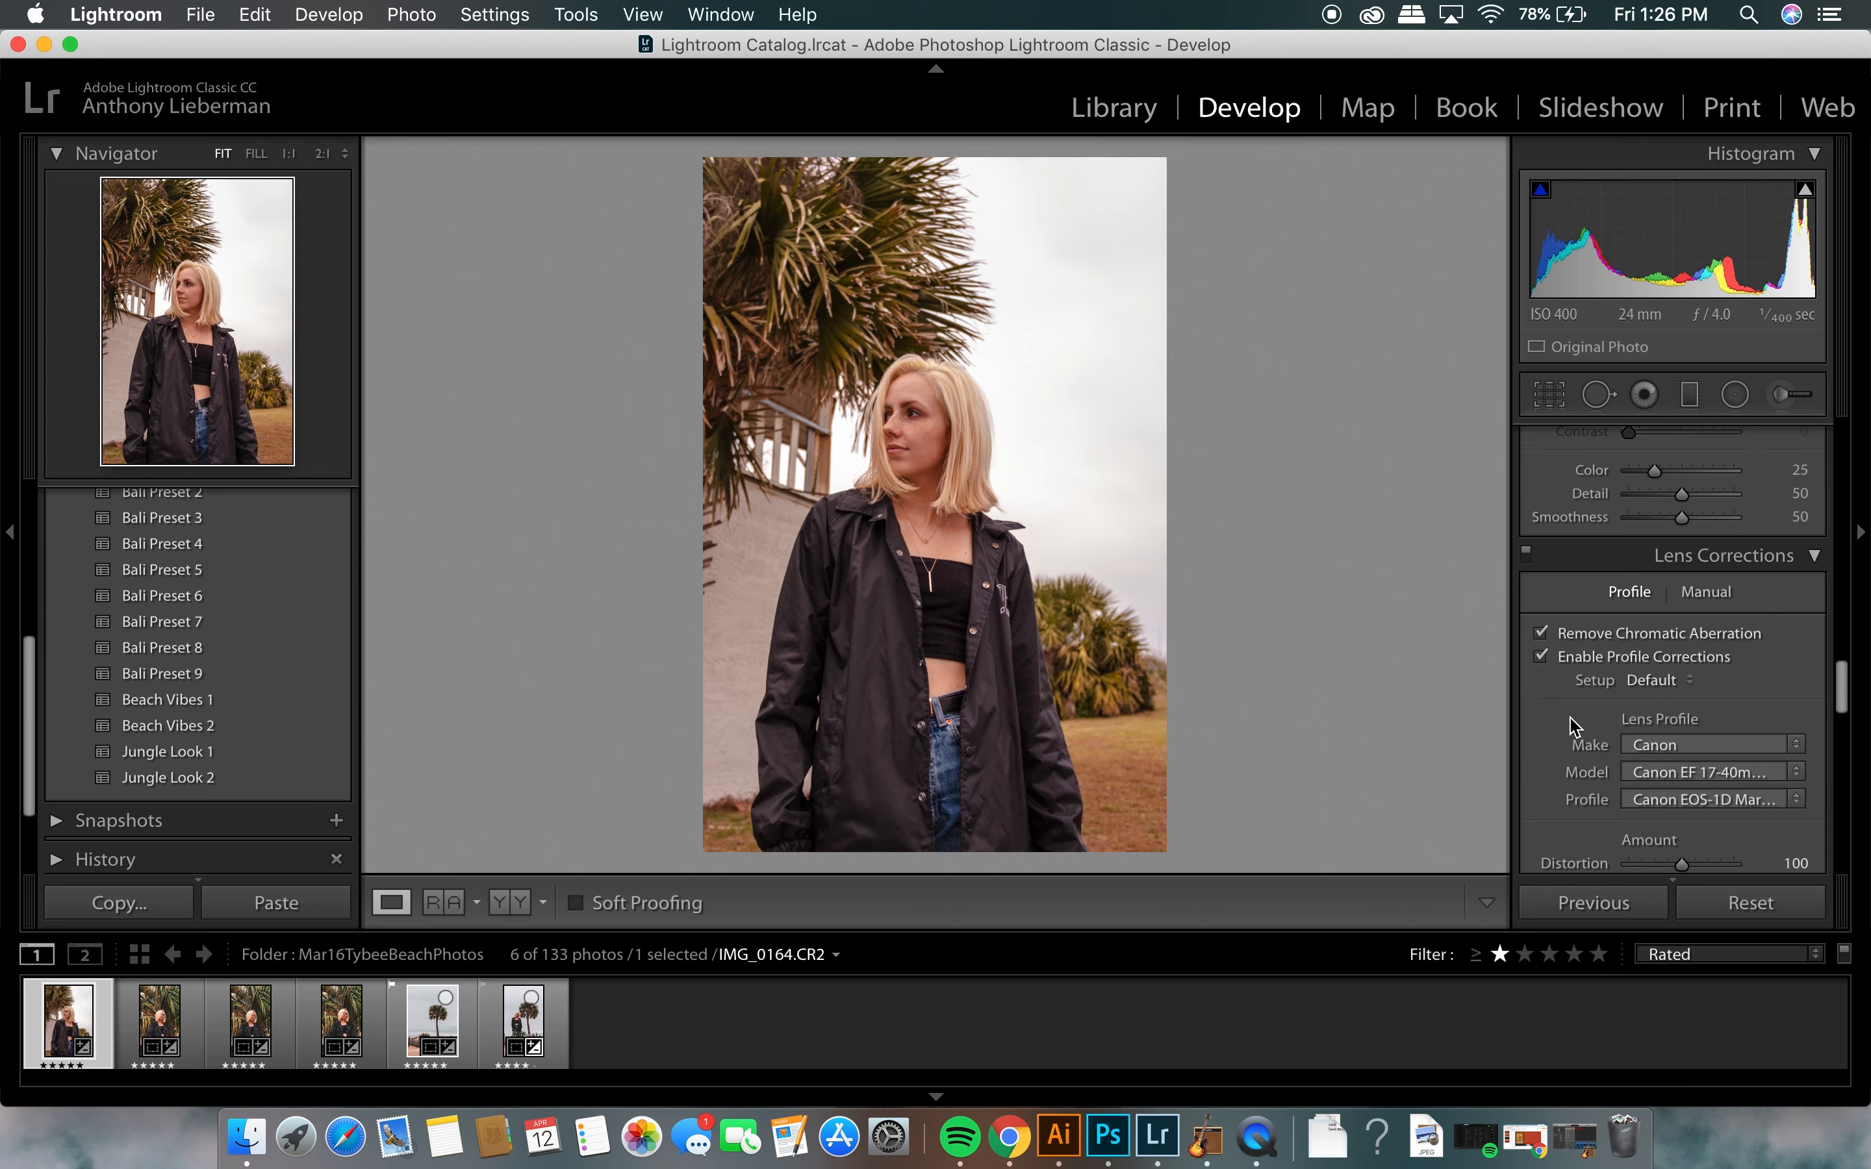
scroll(1574, 727, down, 5)
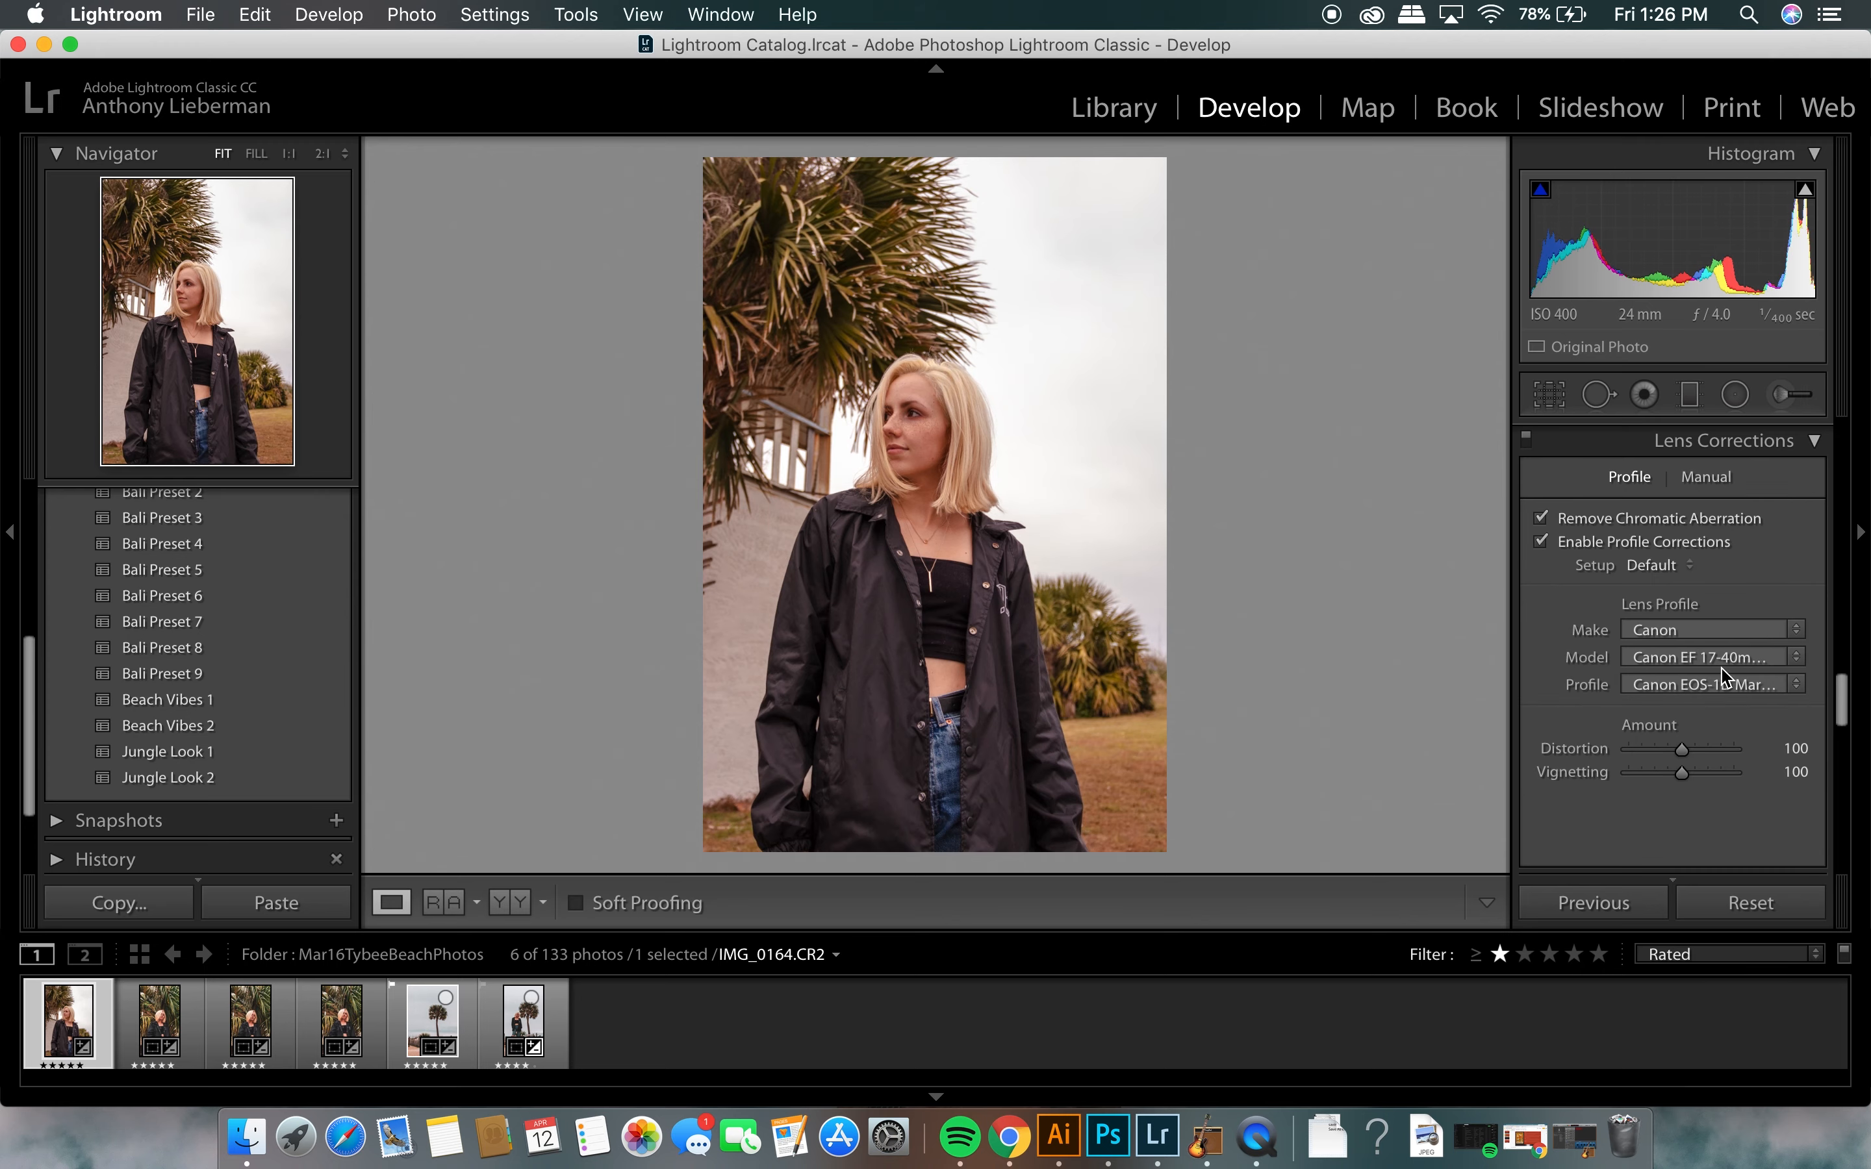
scroll(1637, 723, up, 20)
scroll(1638, 727, down, 2)
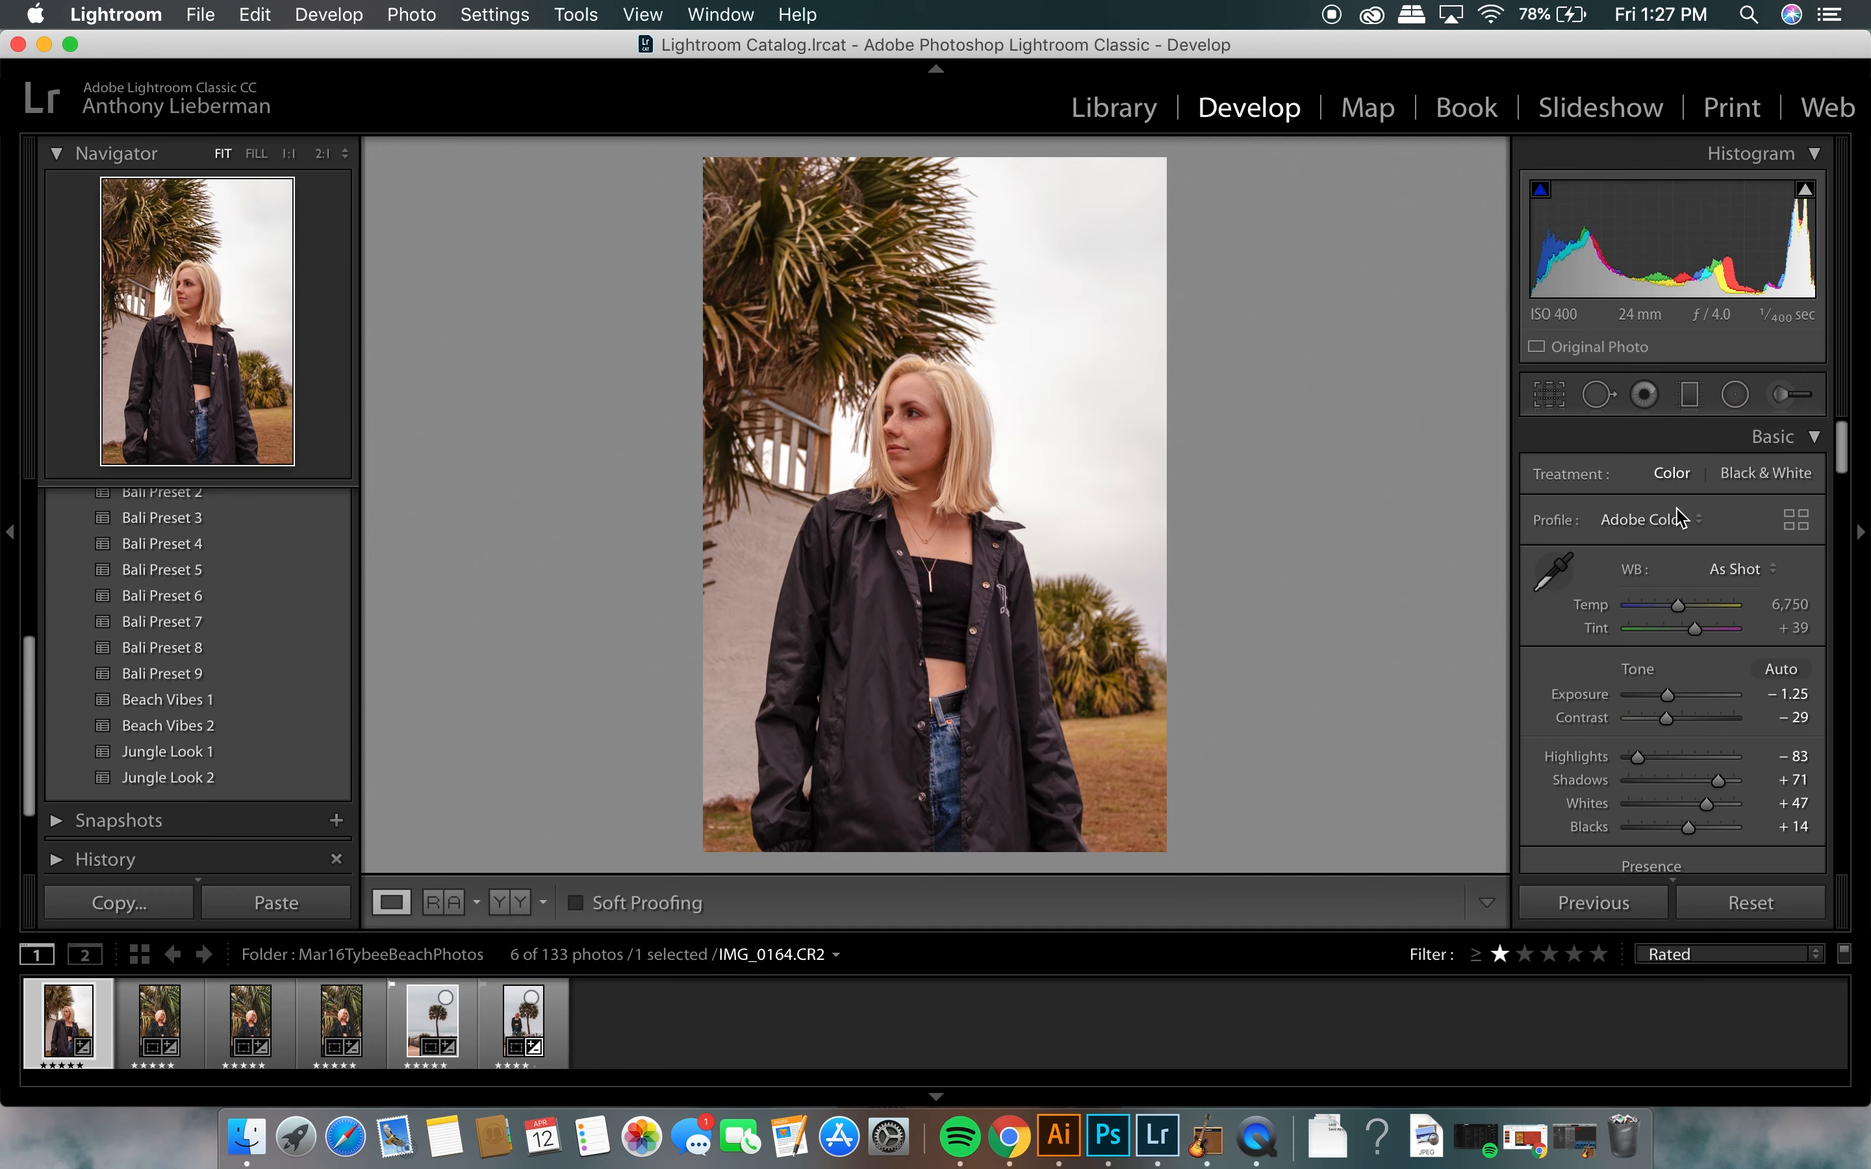
key(backslash)
key(backslash)
key(backslash)
key(backslash)
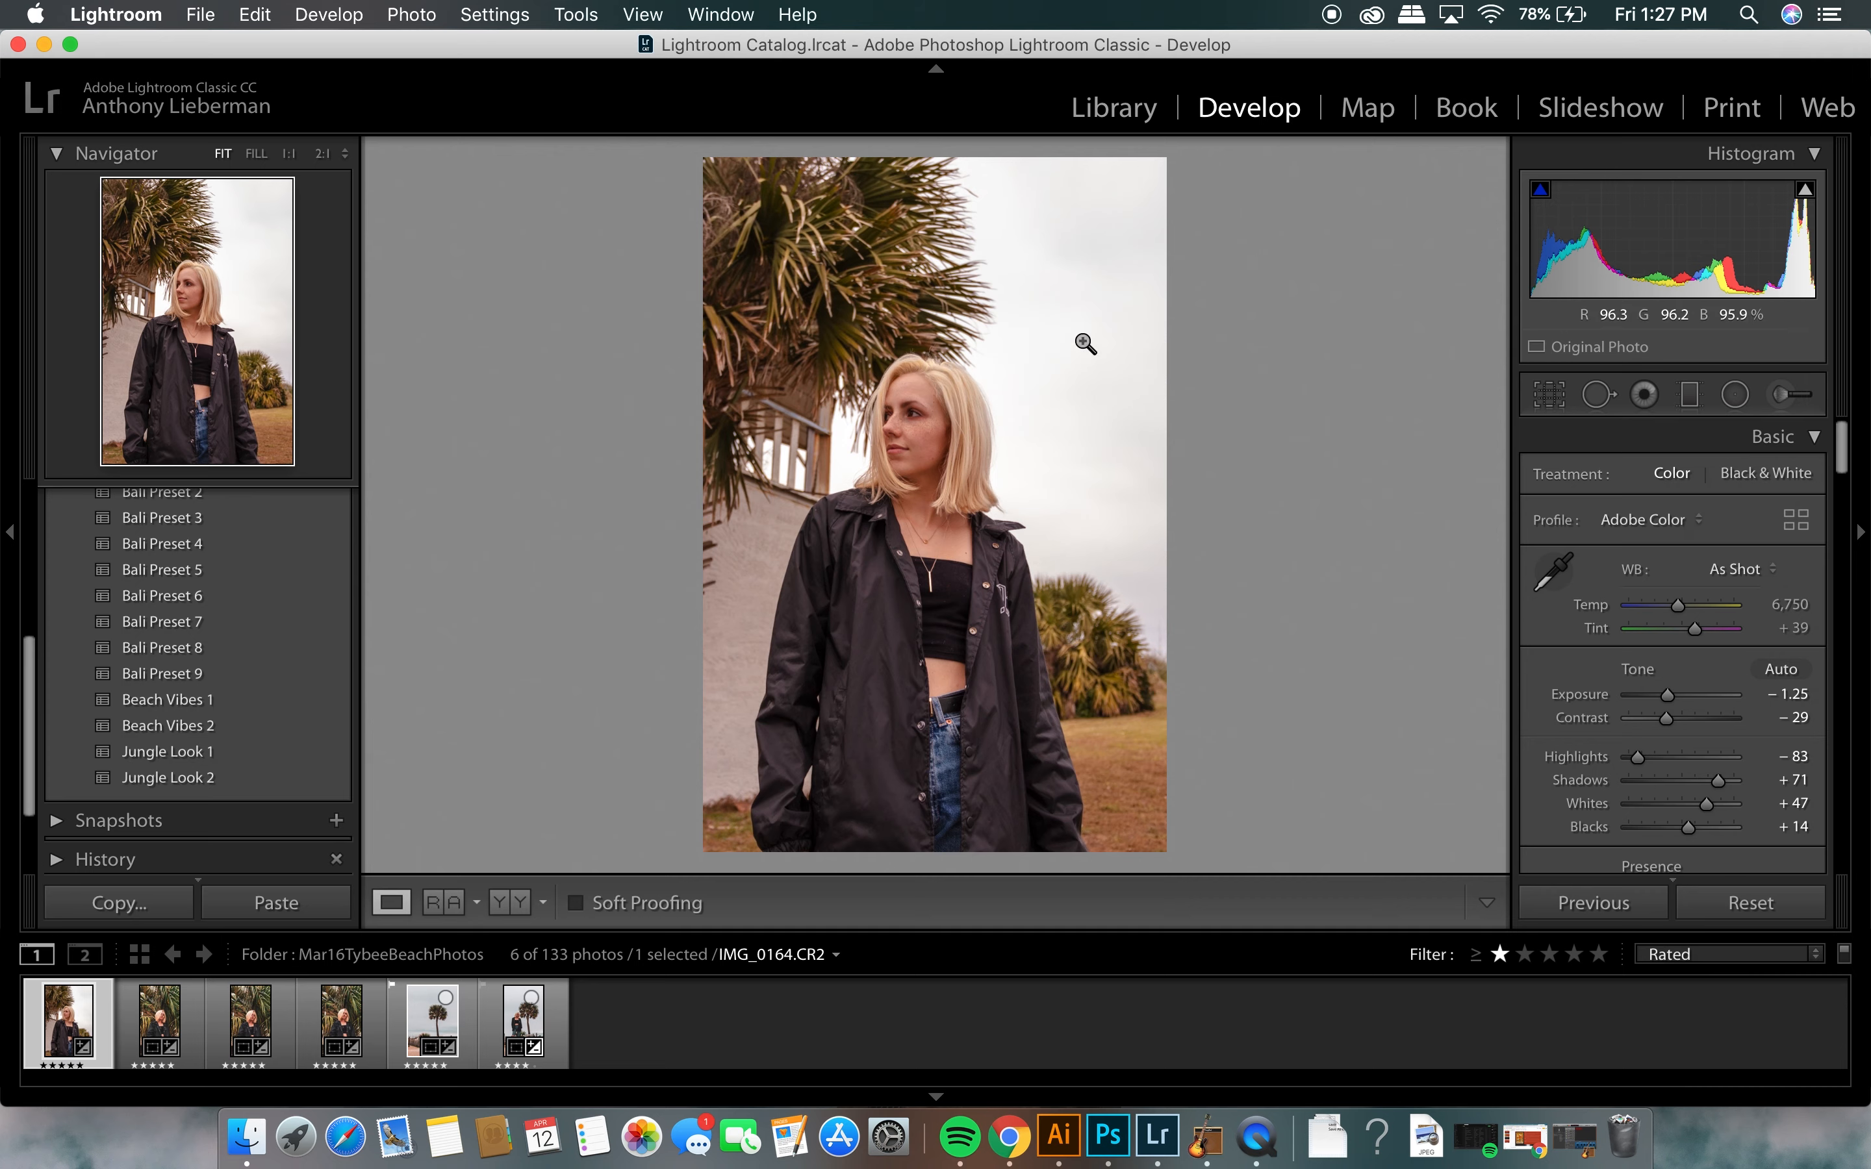
key(backslash)
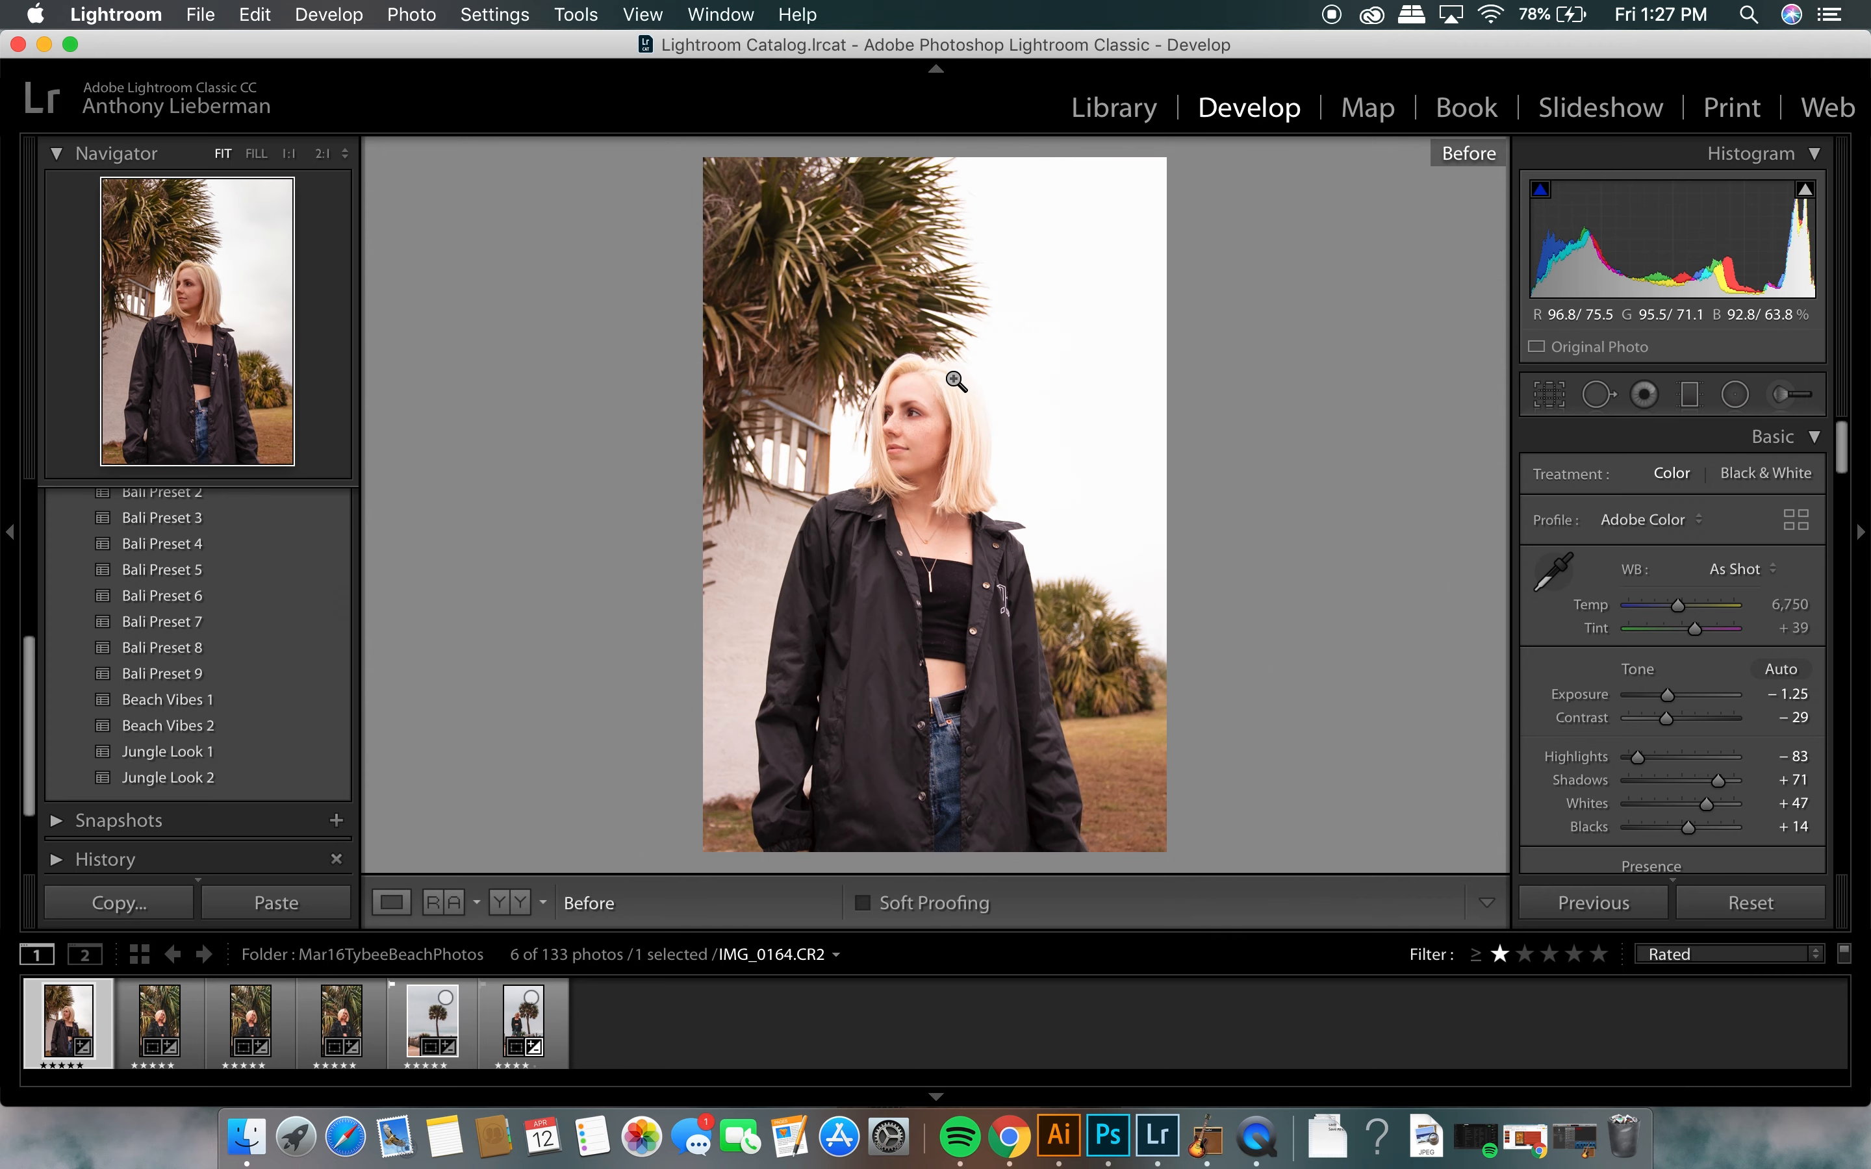
key(backslash)
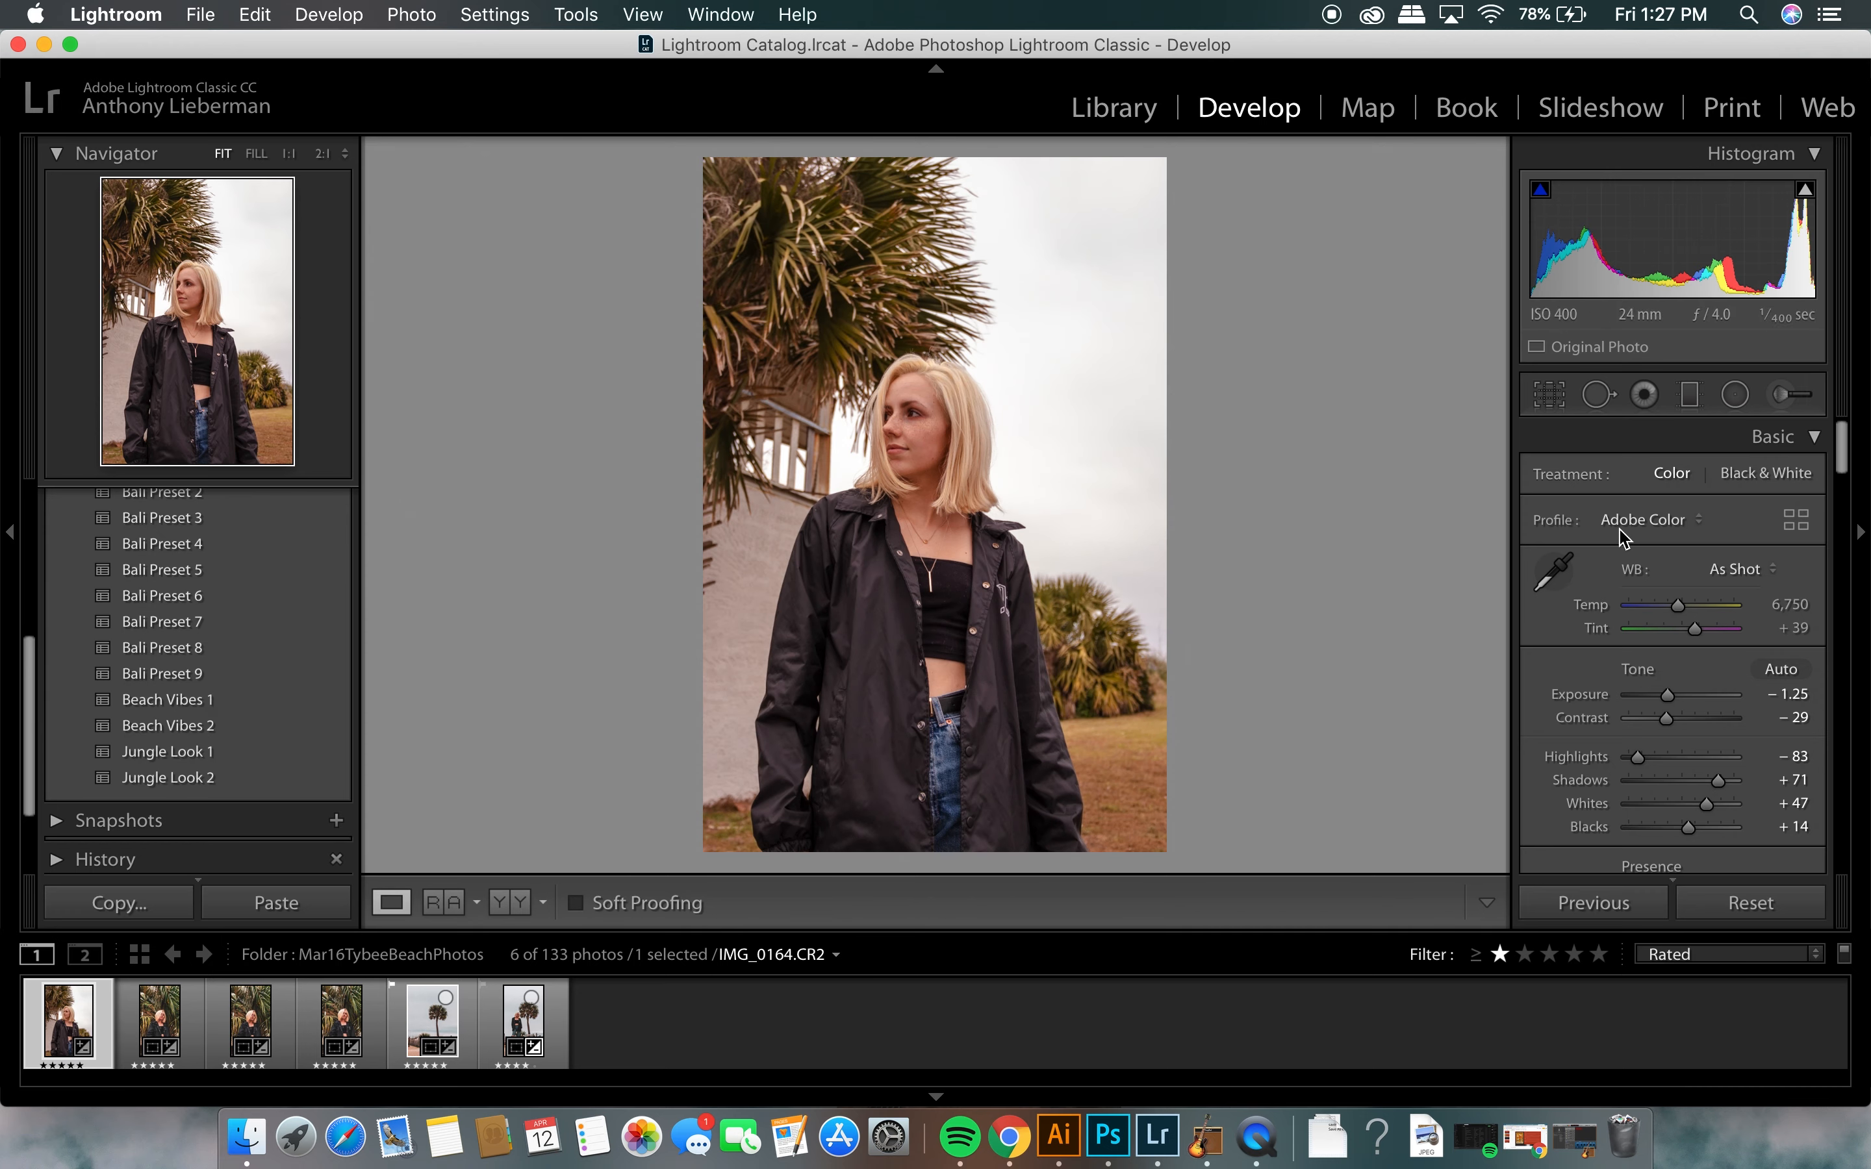
Step: Apply the Modern 08 profile from the Modern group and compare the photo before and after
click(1654, 520)
click(1638, 656)
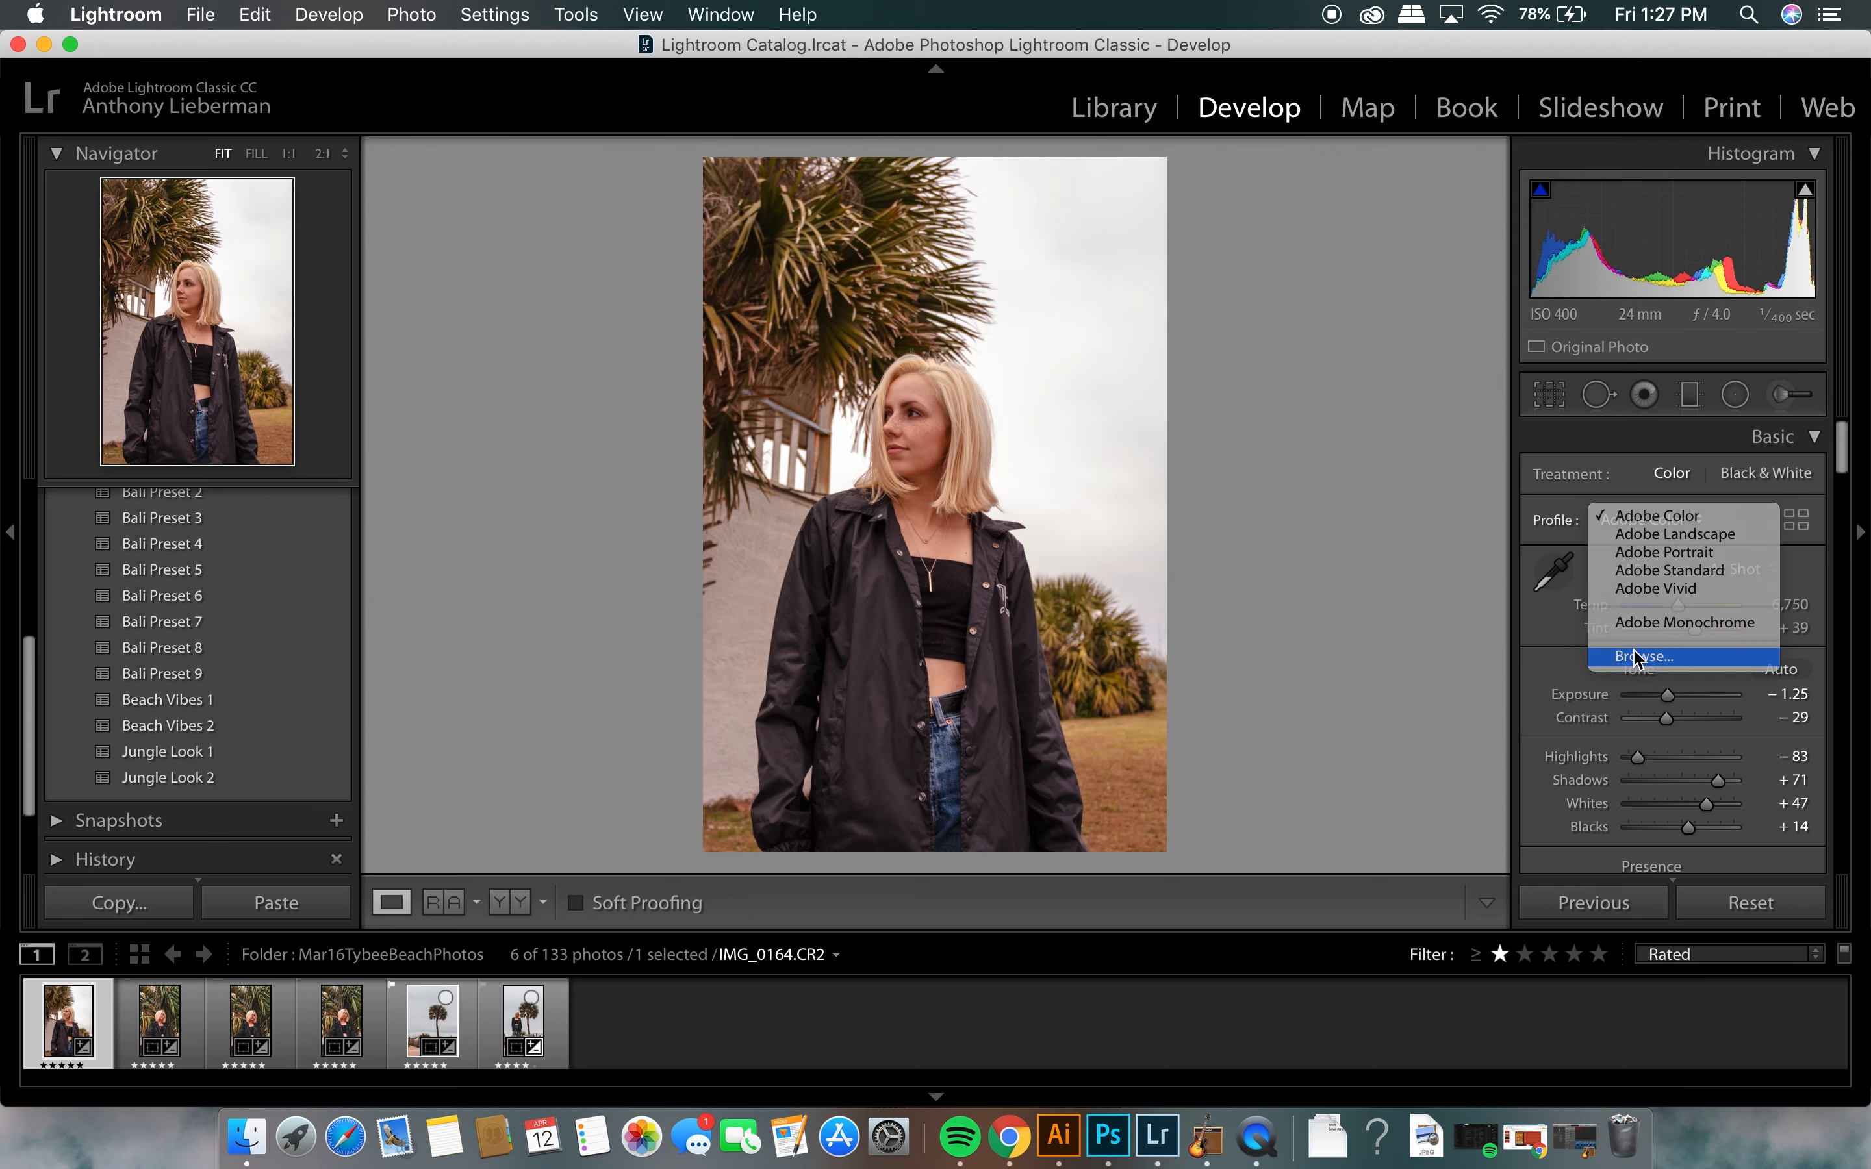
scroll(1616, 641, down, 5)
scroll(1608, 648, down, 10)
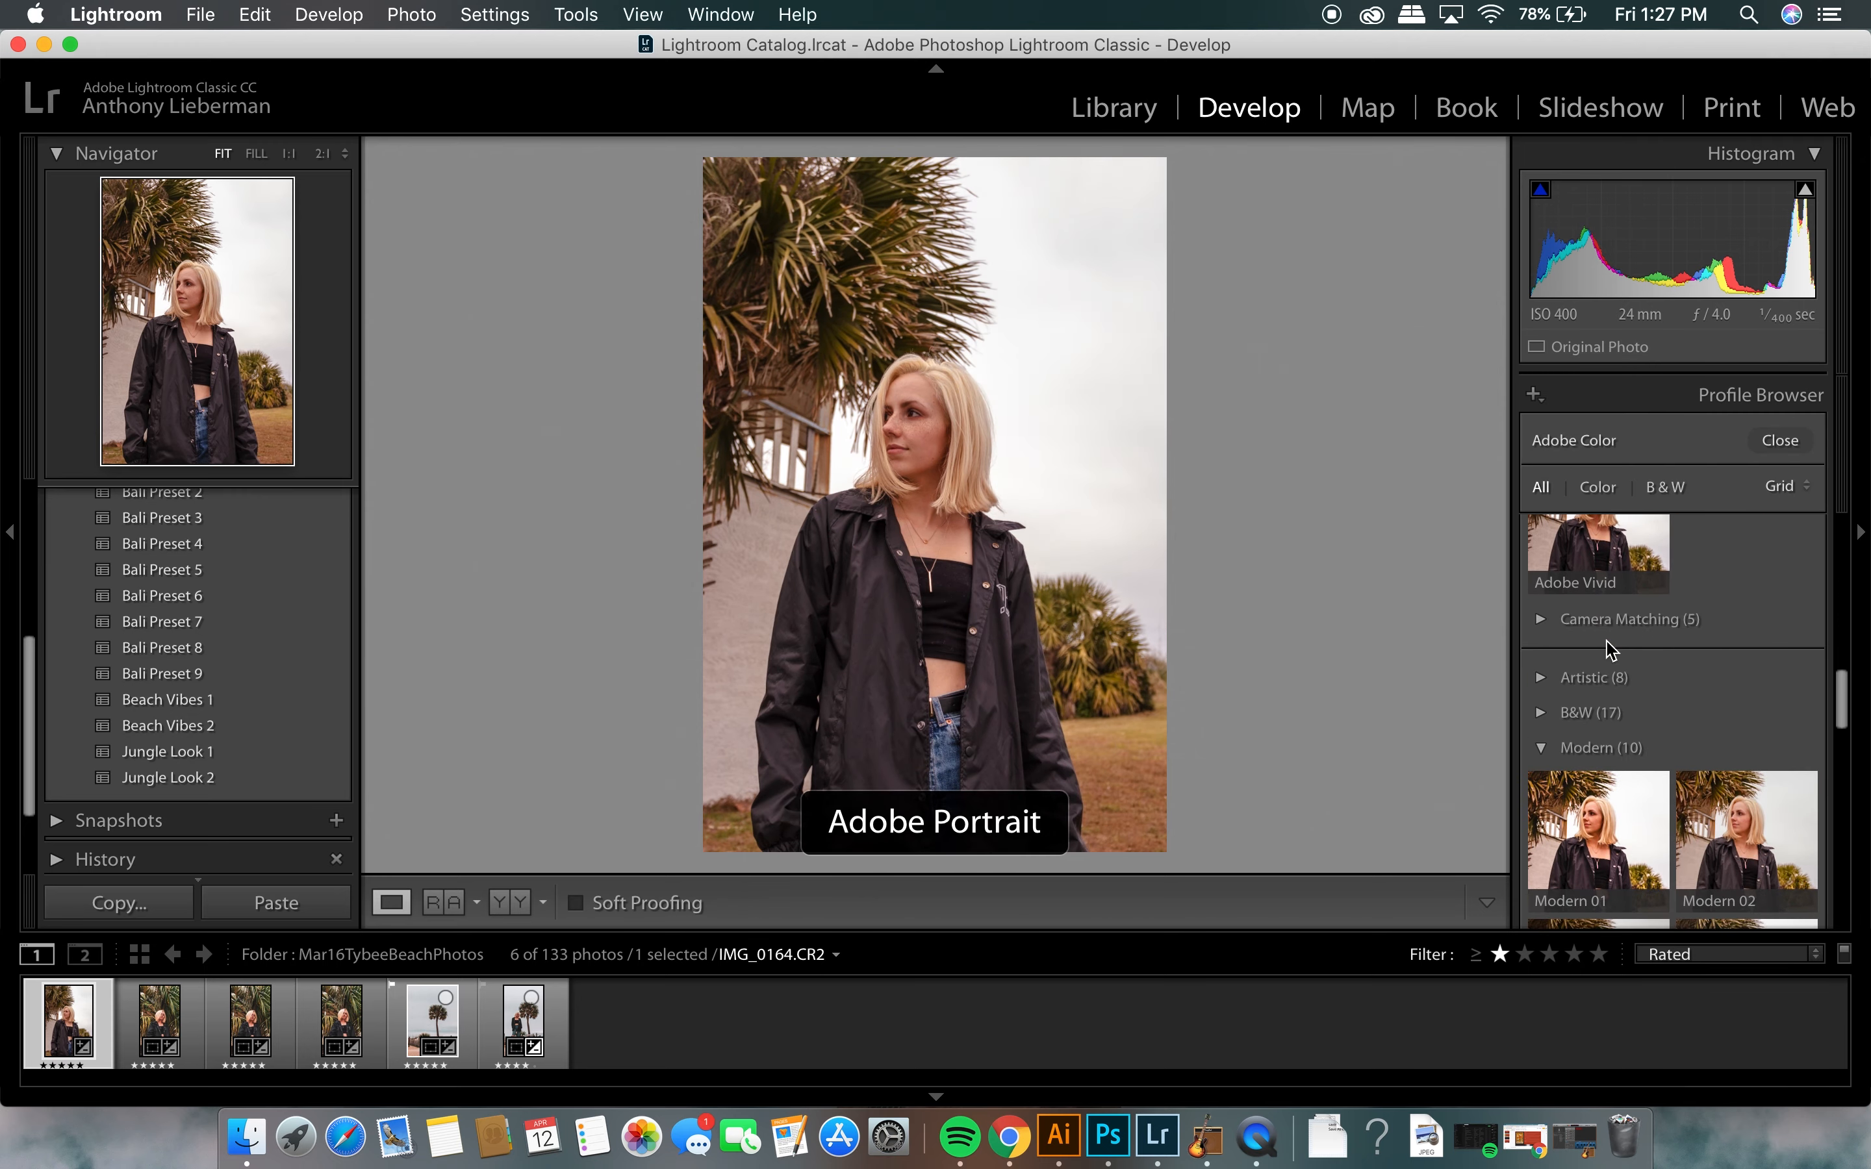
click(1745, 851)
click(1781, 440)
key(backslash)
key(backslash)
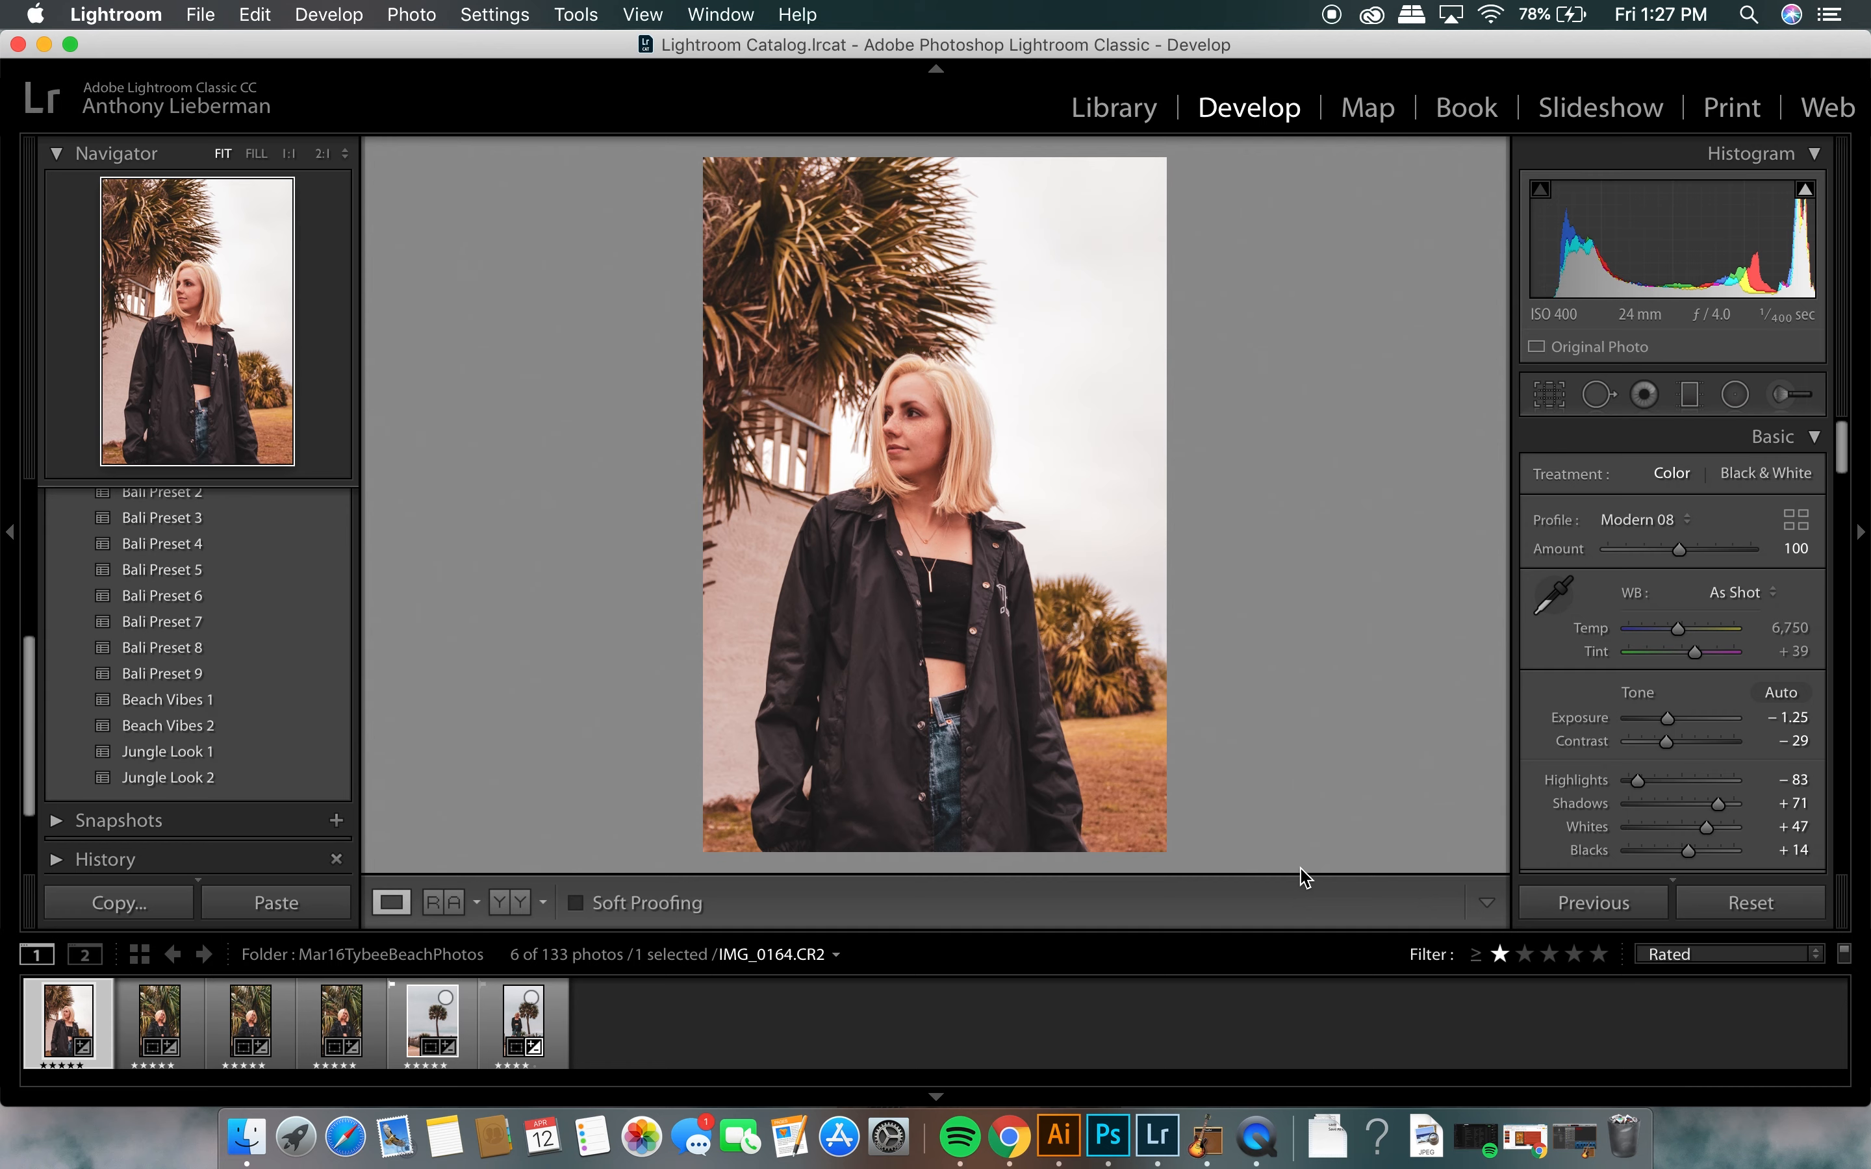
Step: Cool the white balance to a Temp of 5,966 and raise Blacks to +34
drag(1679, 632, 1672, 634)
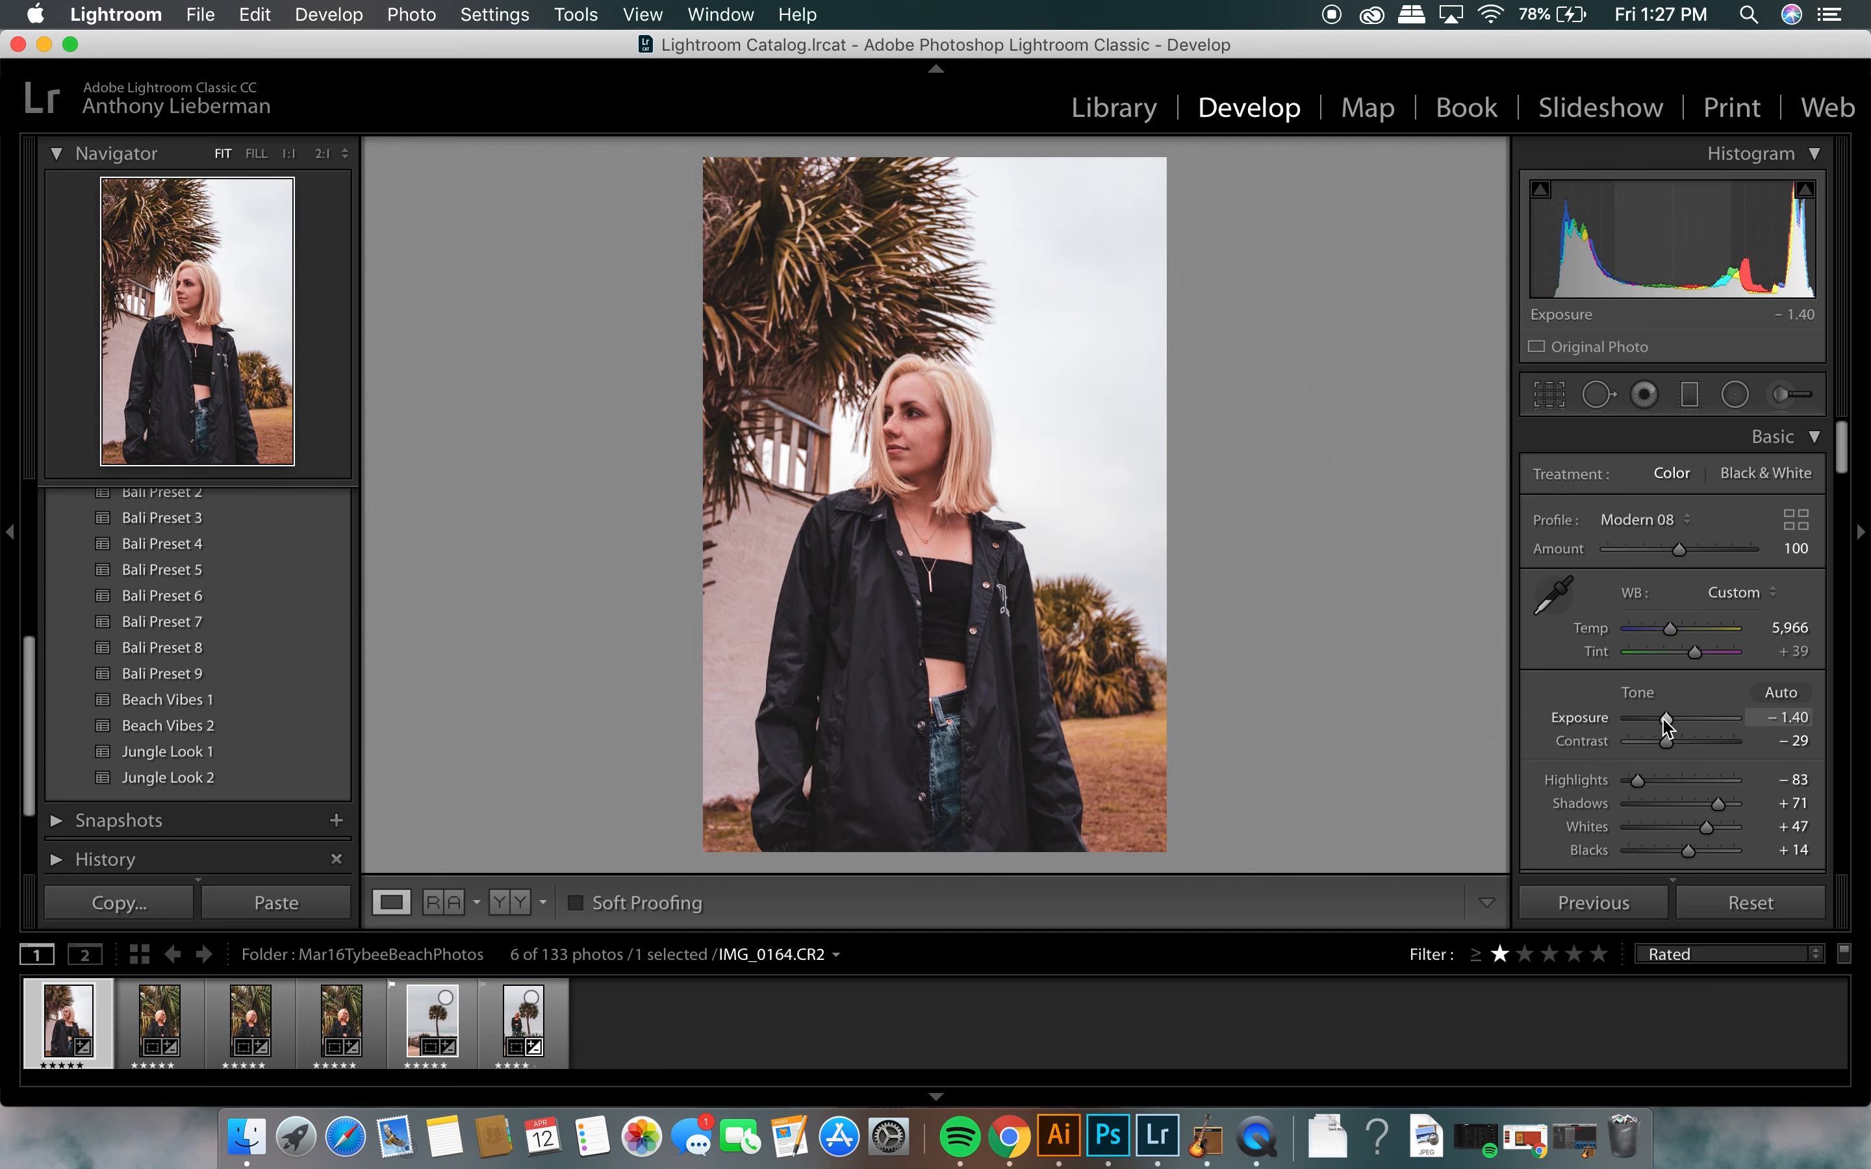
scroll(1670, 731, down, 2)
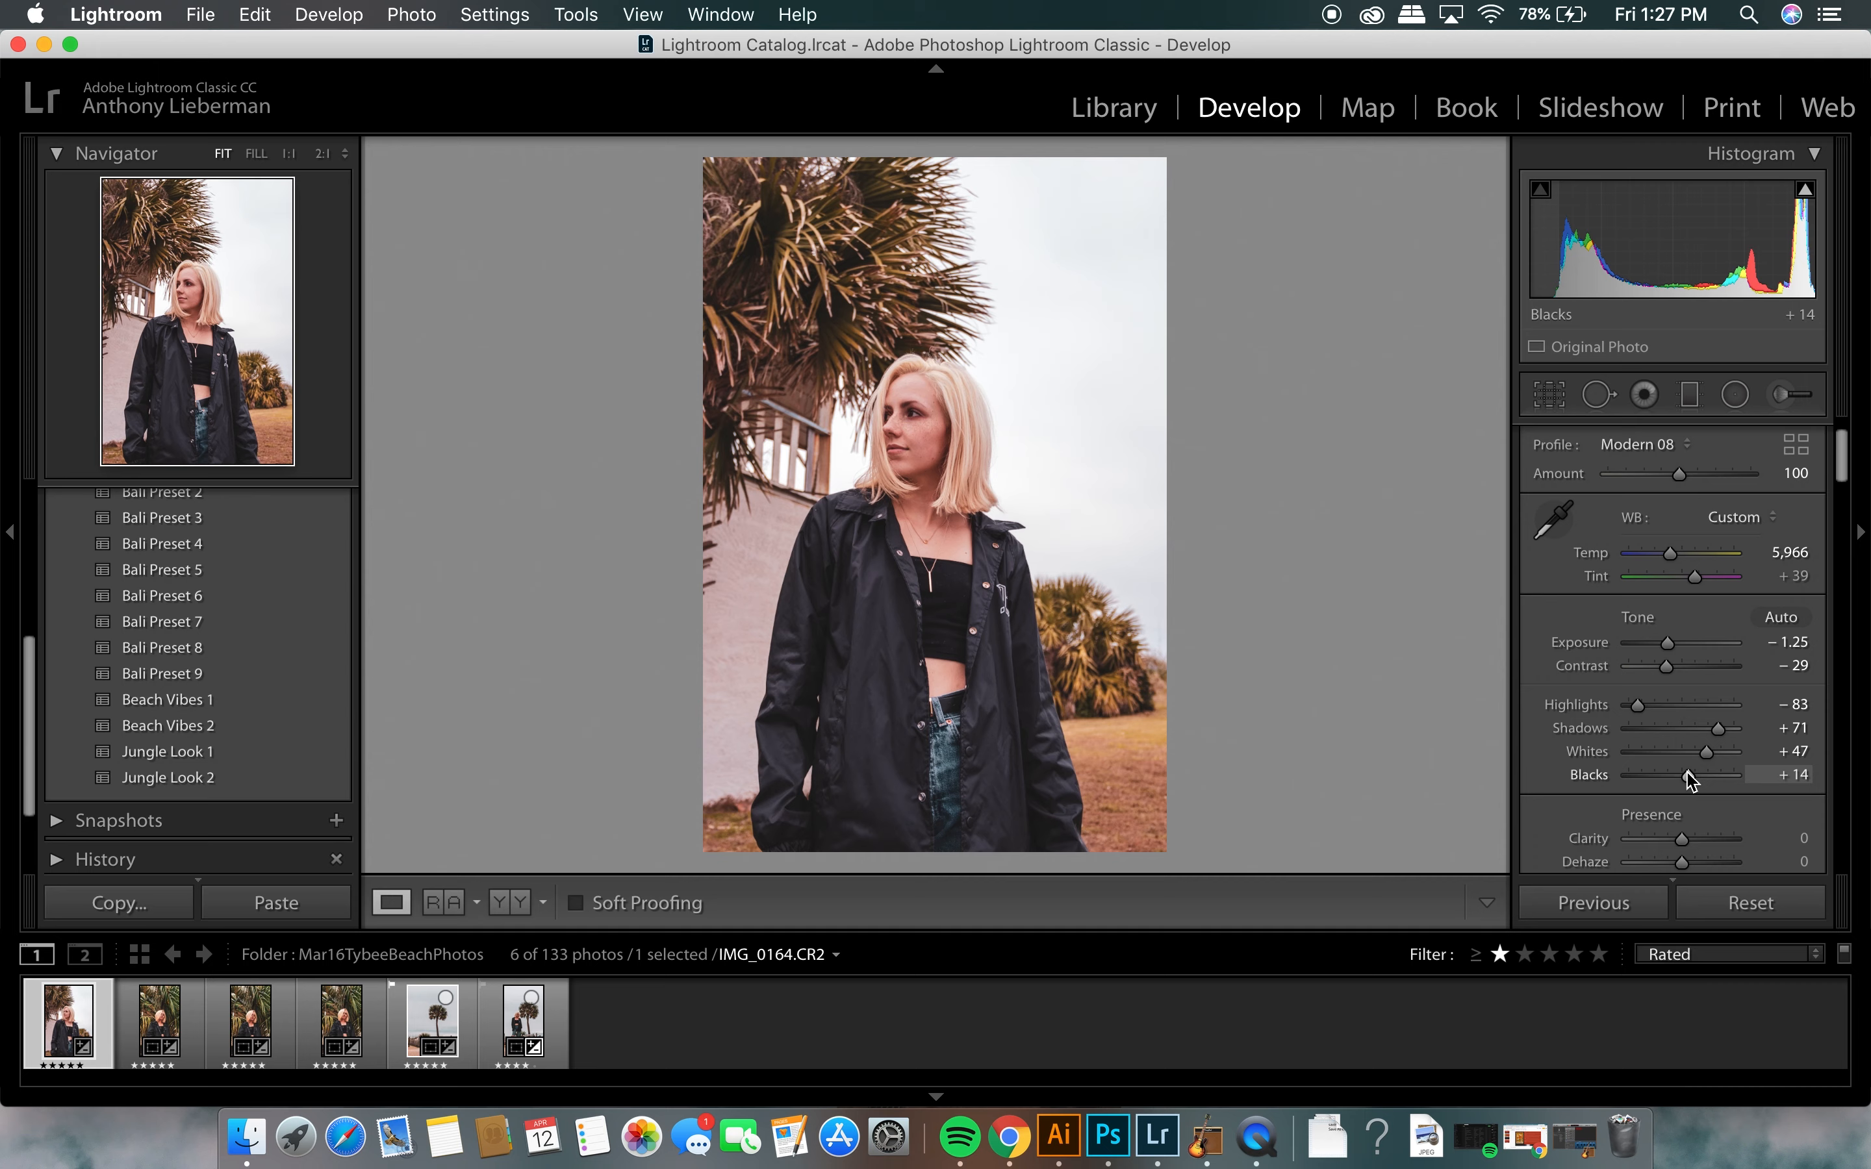
drag(1693, 773, 1700, 773)
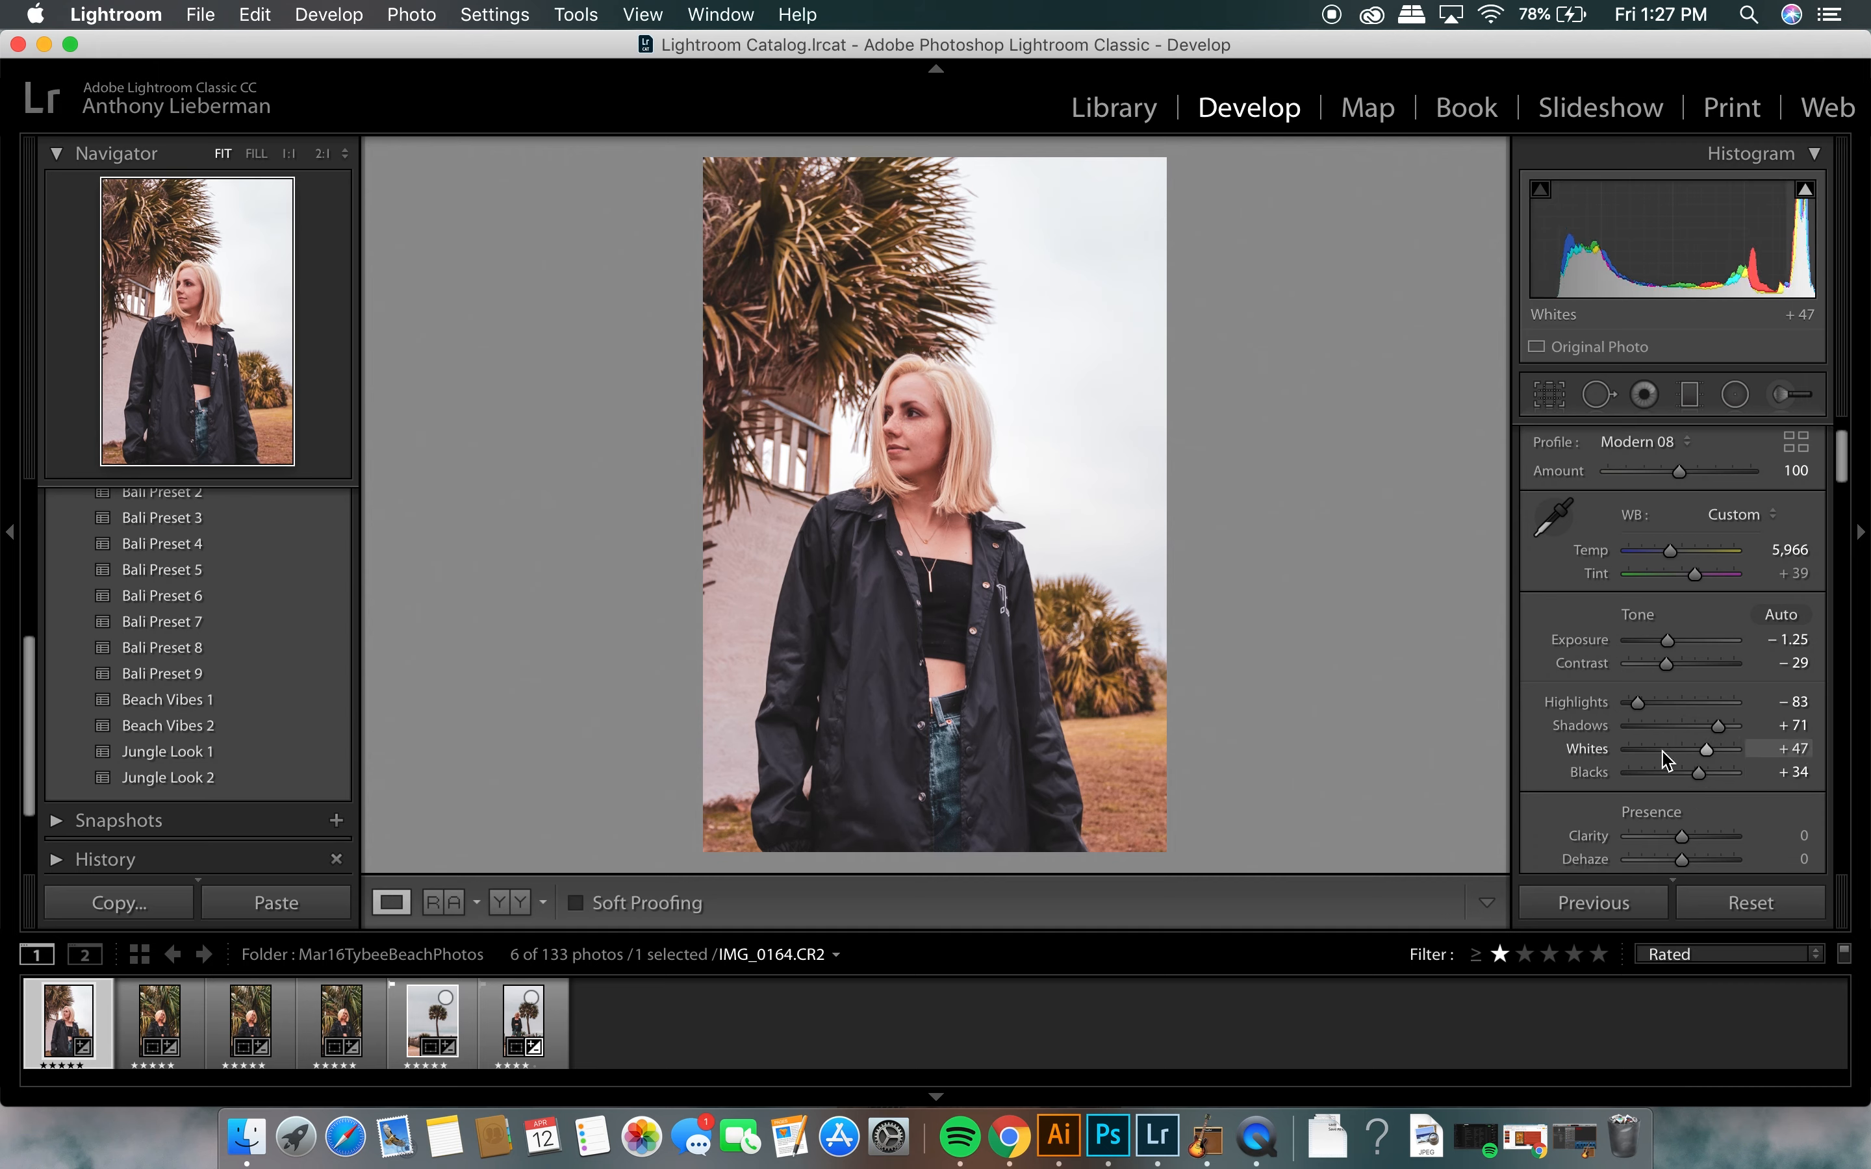
Step: Set the green hue to +100 in the HSL adjustments and fine-tune the yellow and orange hues
scroll(1661, 754, down, 10)
scroll(1660, 751, down, 12)
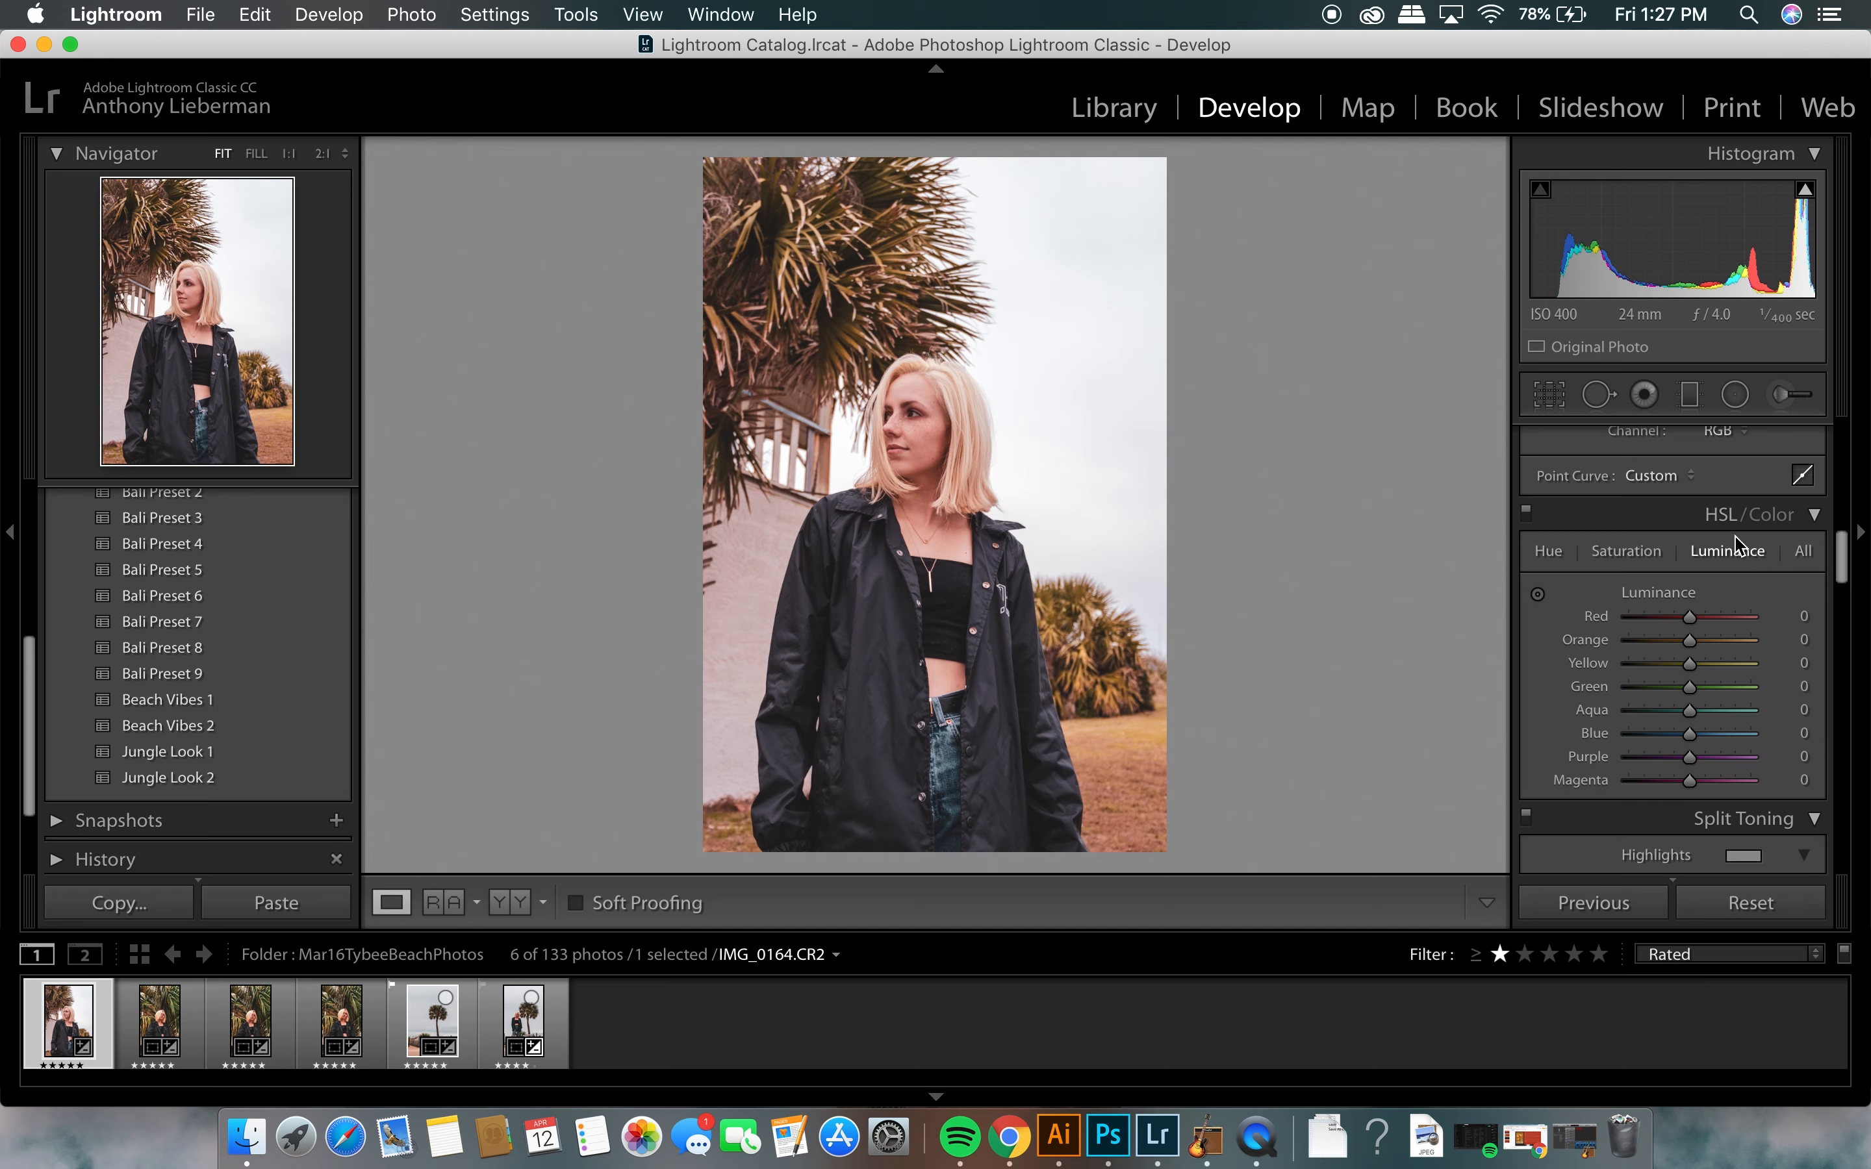
click(1620, 557)
click(1555, 553)
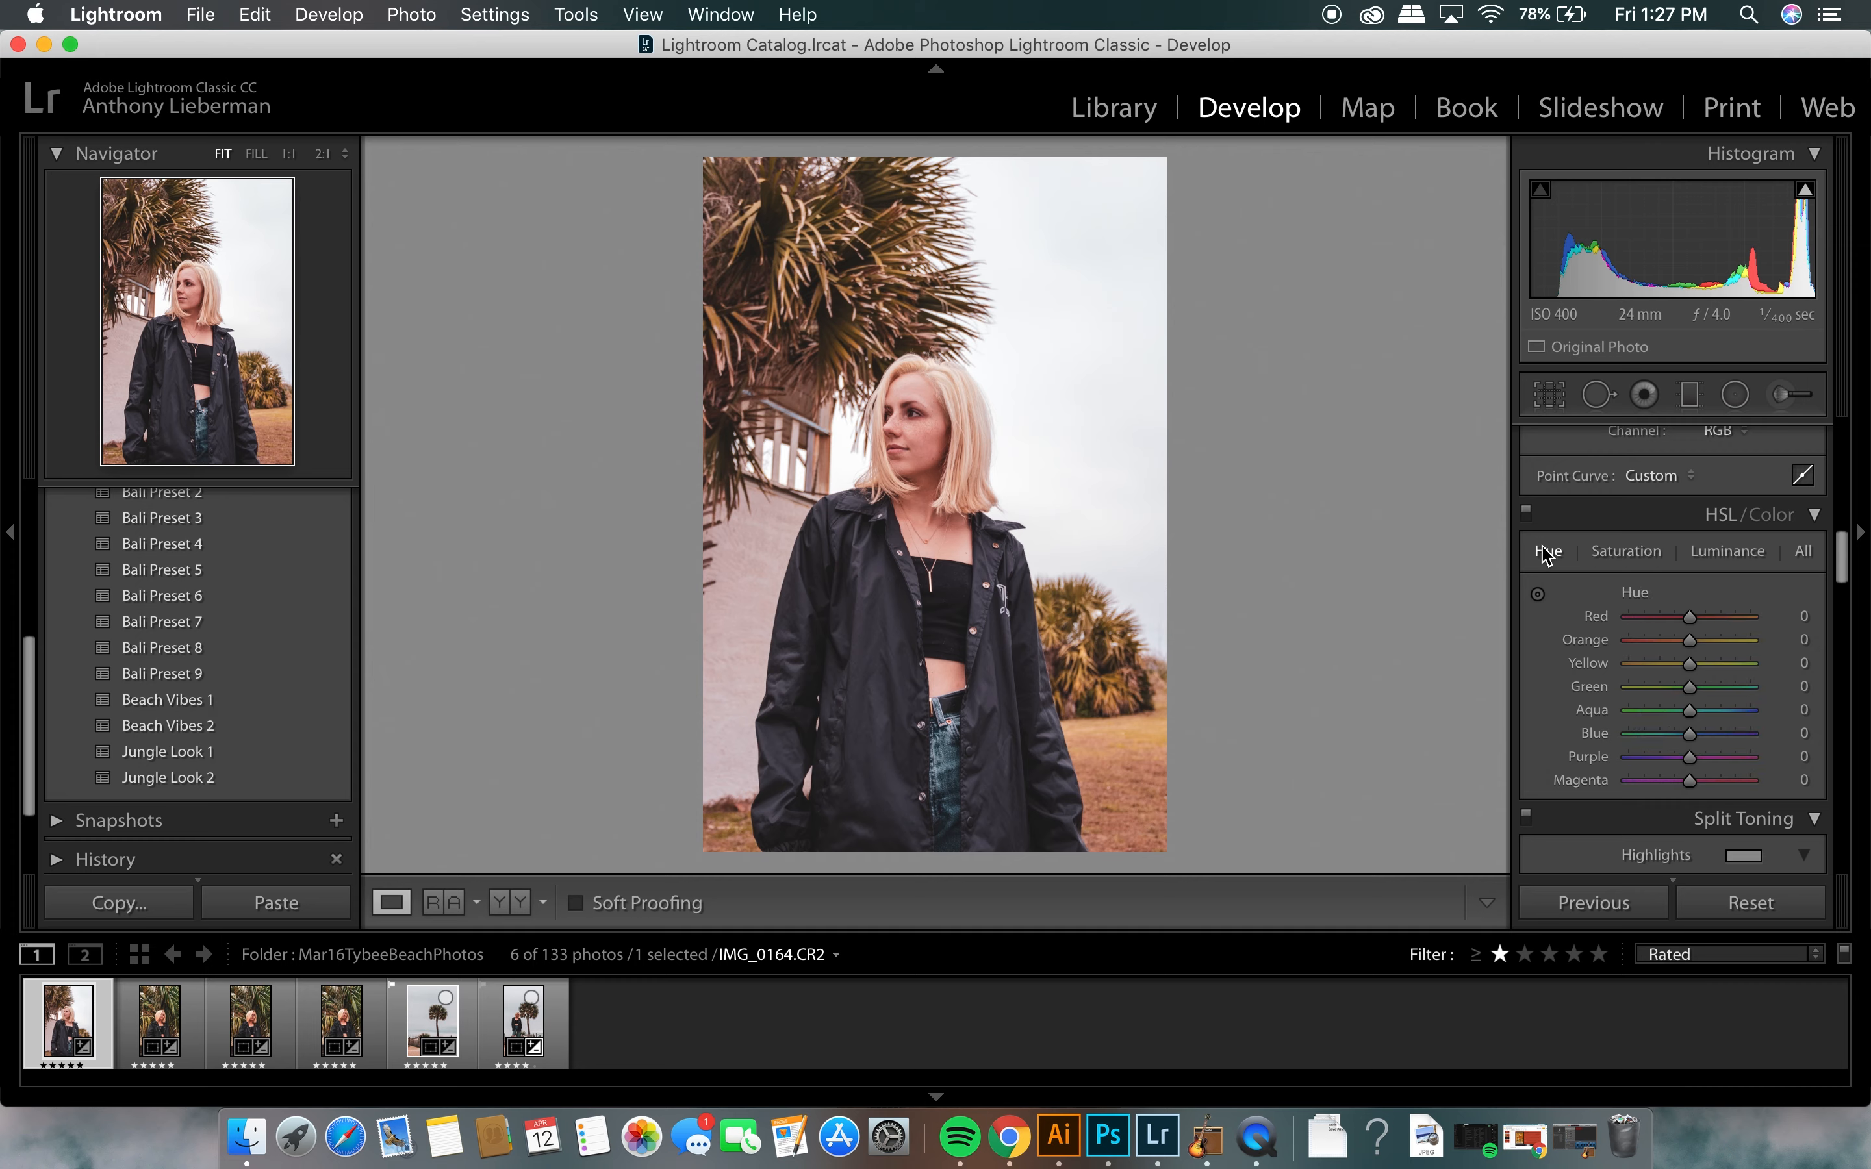
drag(1691, 689, 1759, 713)
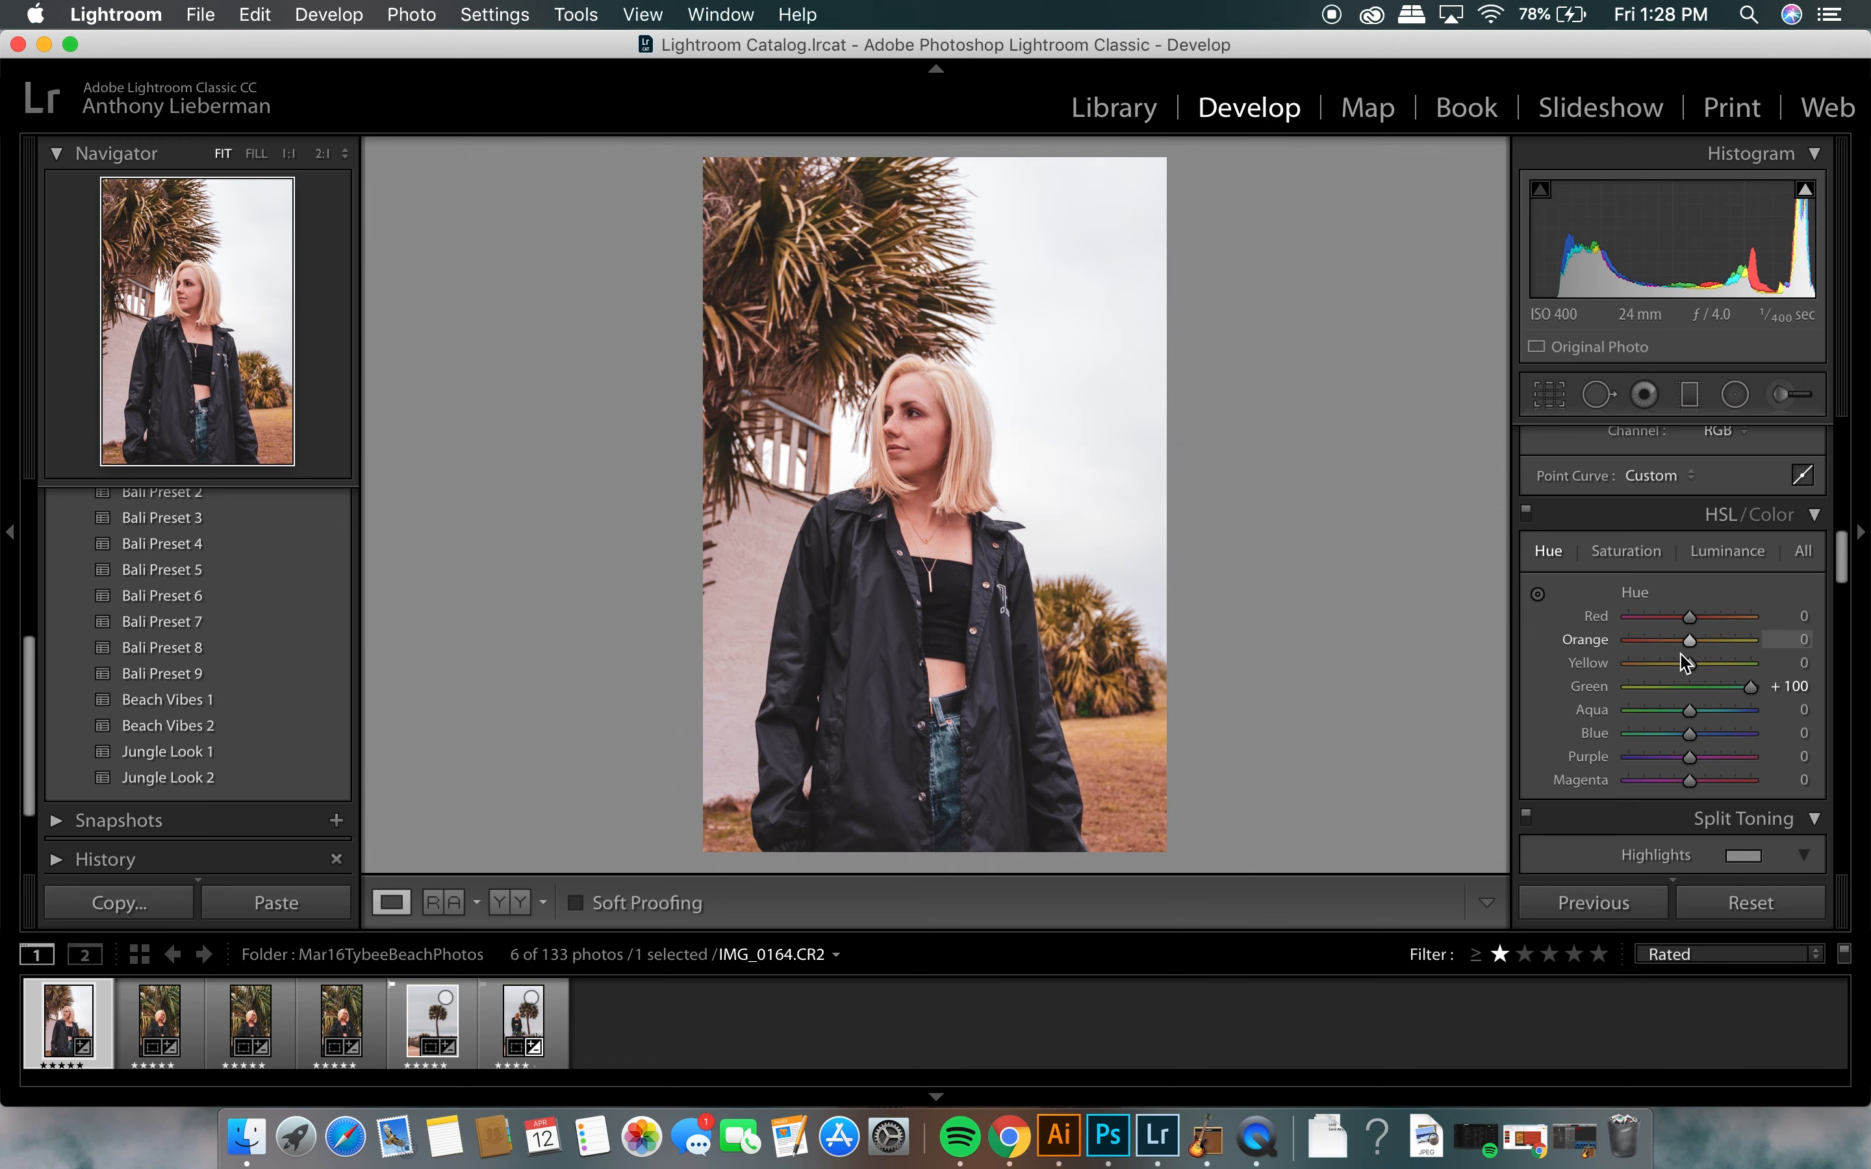
drag(1691, 664, 1680, 662)
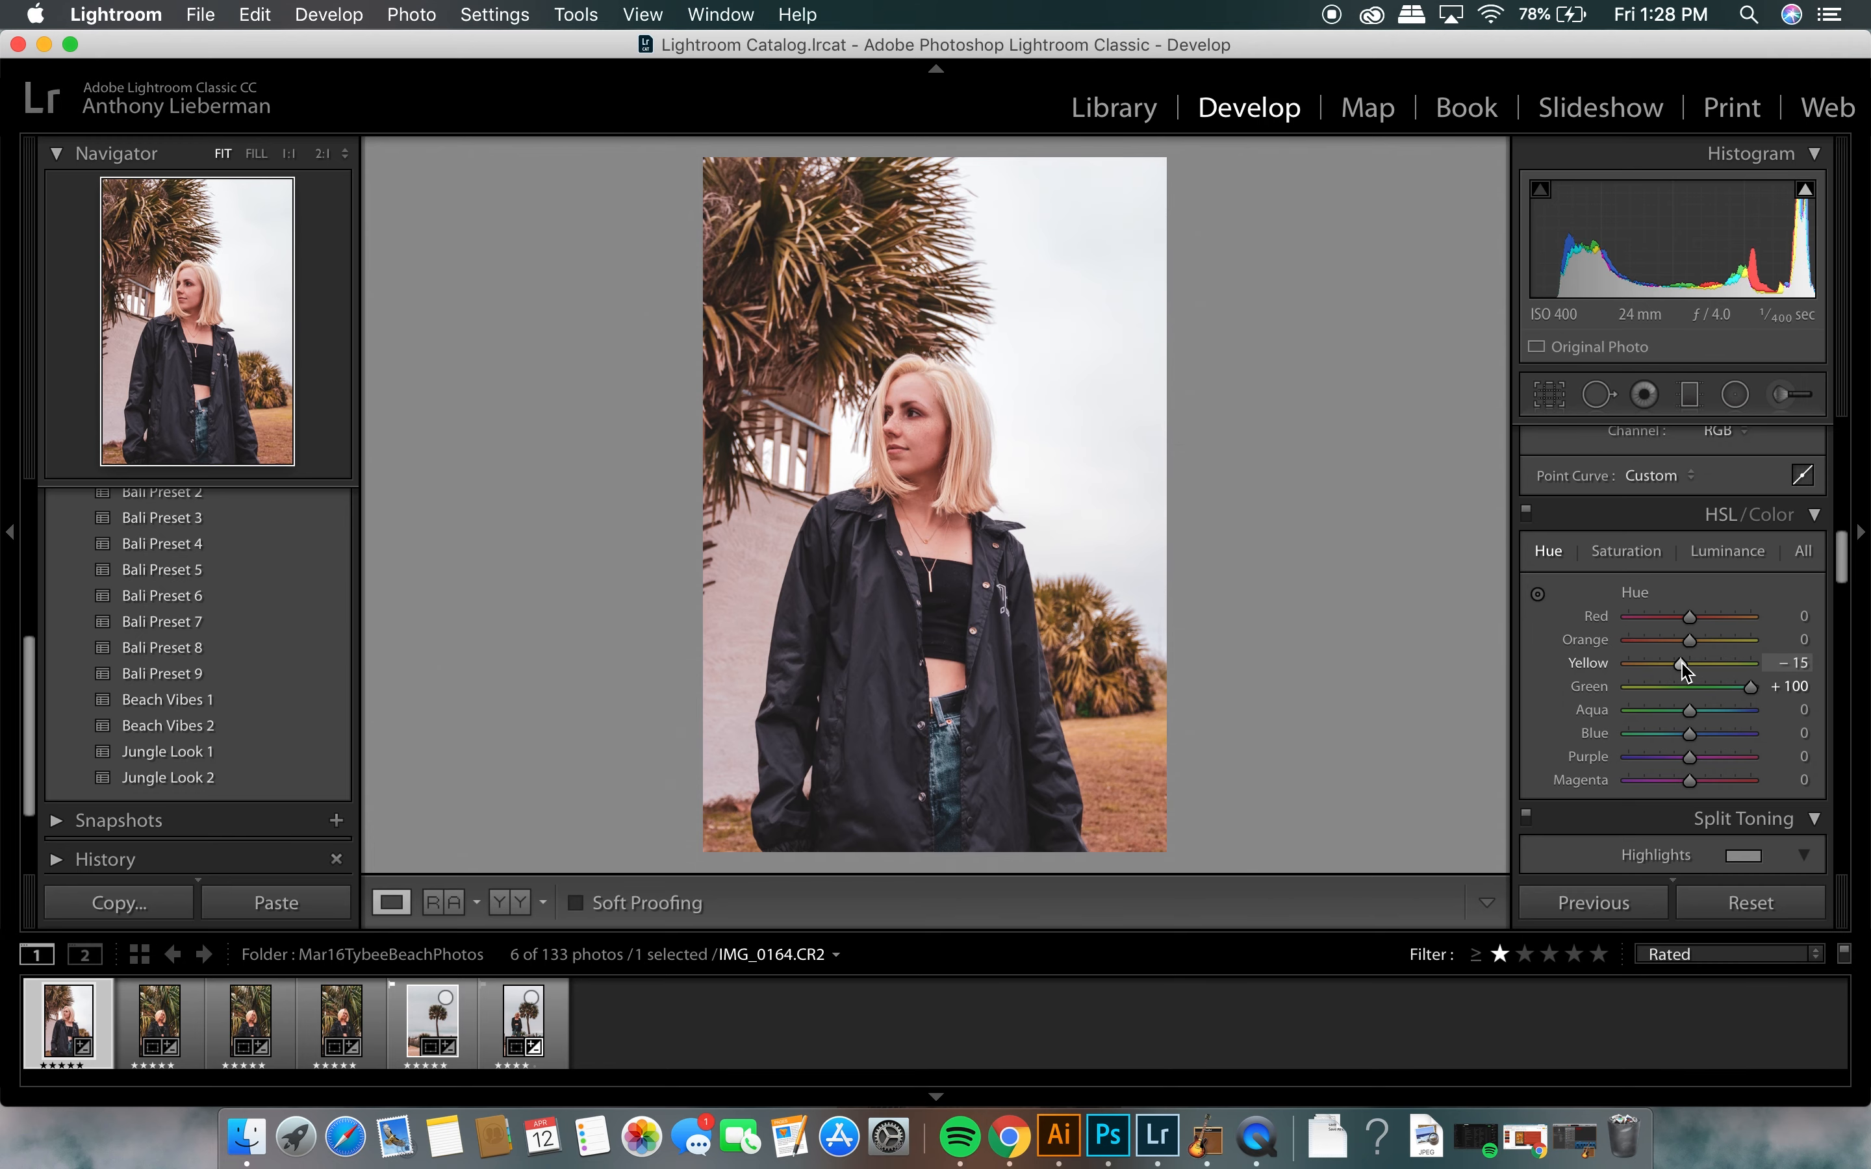
mouse_move(1677, 670)
mouse_down()
mouse_move(1622, 667)
mouse_move(1754, 674)
mouse_move(1664, 642)
mouse_move(1705, 641)
mouse_move(1690, 642)
mouse_up()
drag(1698, 673, 1692, 673)
drag(1682, 634, 1688, 637)
Step: Lower the green saturation to its minimum and compare the photo before and after
click(1627, 551)
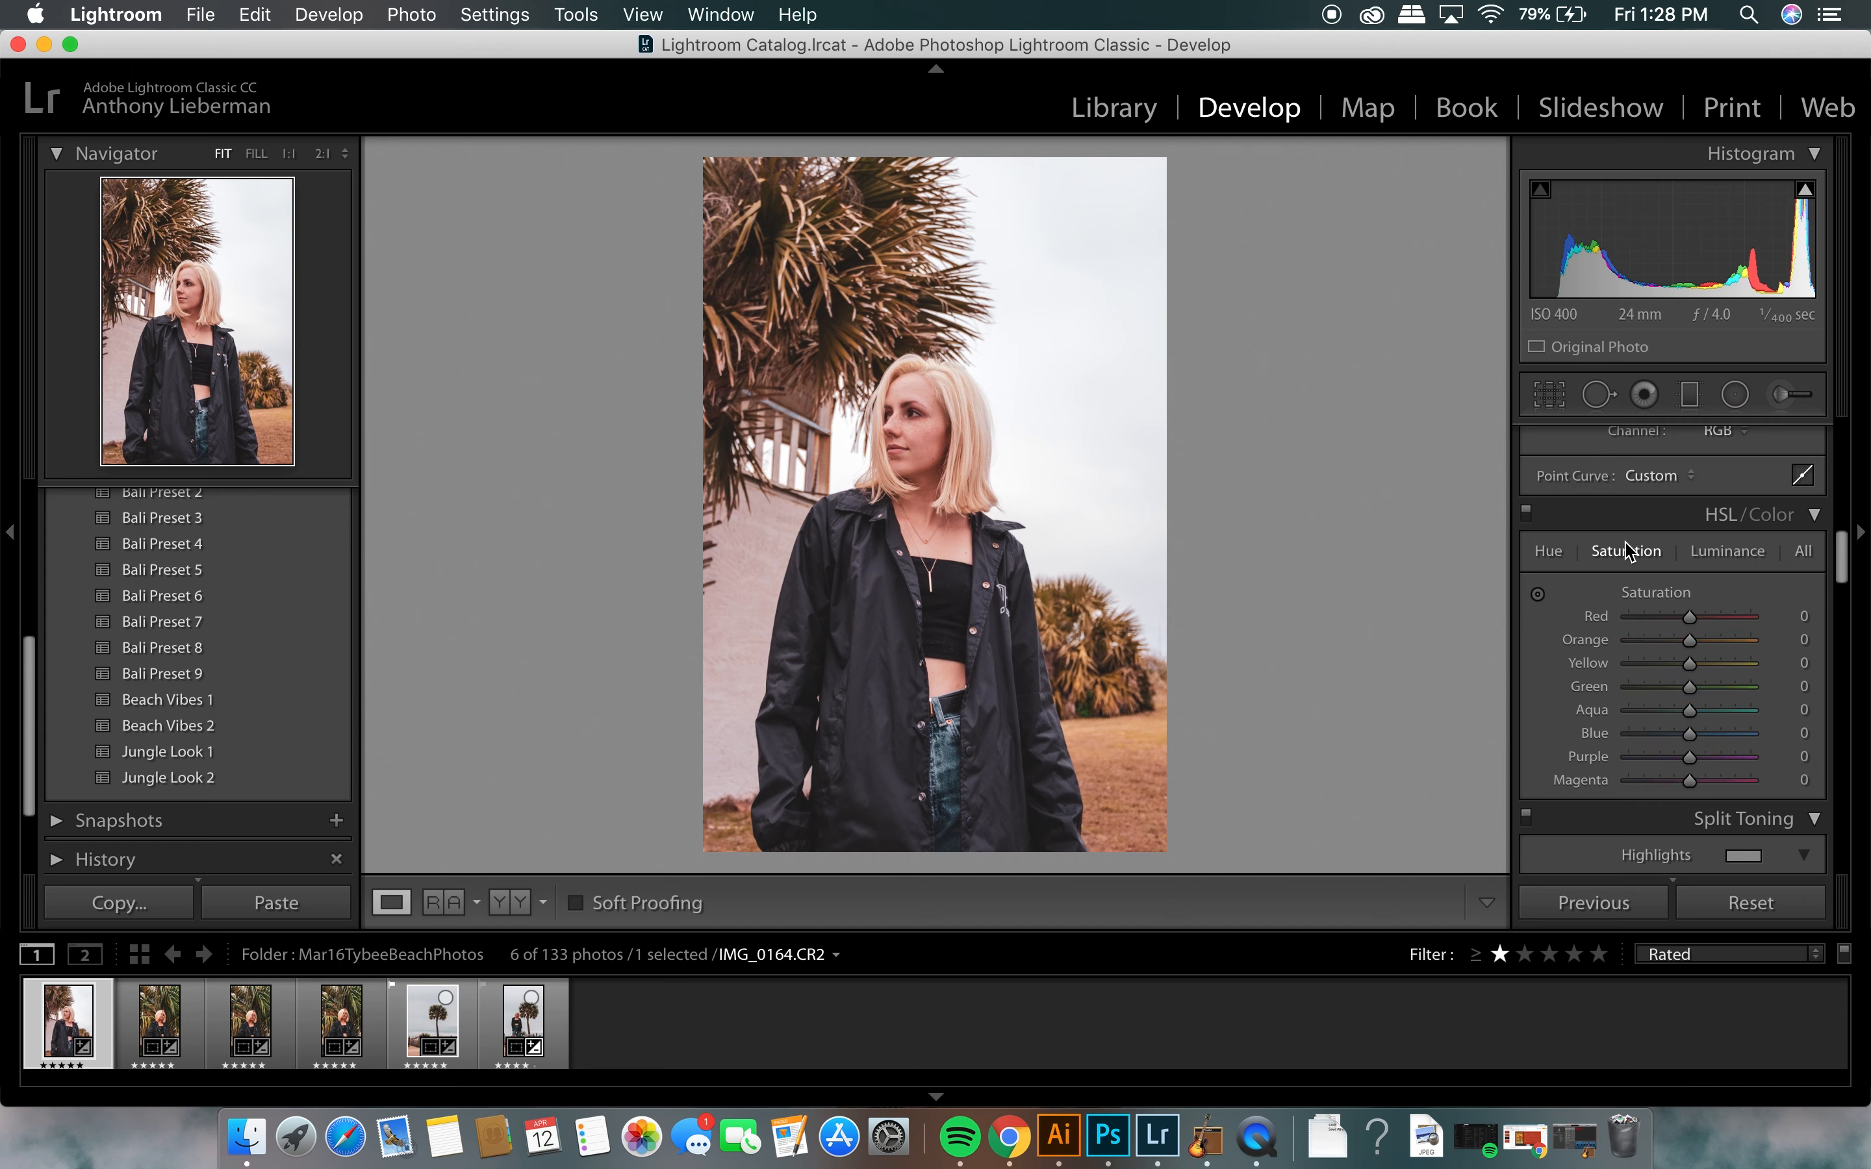
drag(1690, 691, 1590, 691)
key(backslash)
key(backslash)
Step: Set the orange hue to −31 and the yellow hue to −16 in the HSL adjustments
drag(1692, 737, 1709, 640)
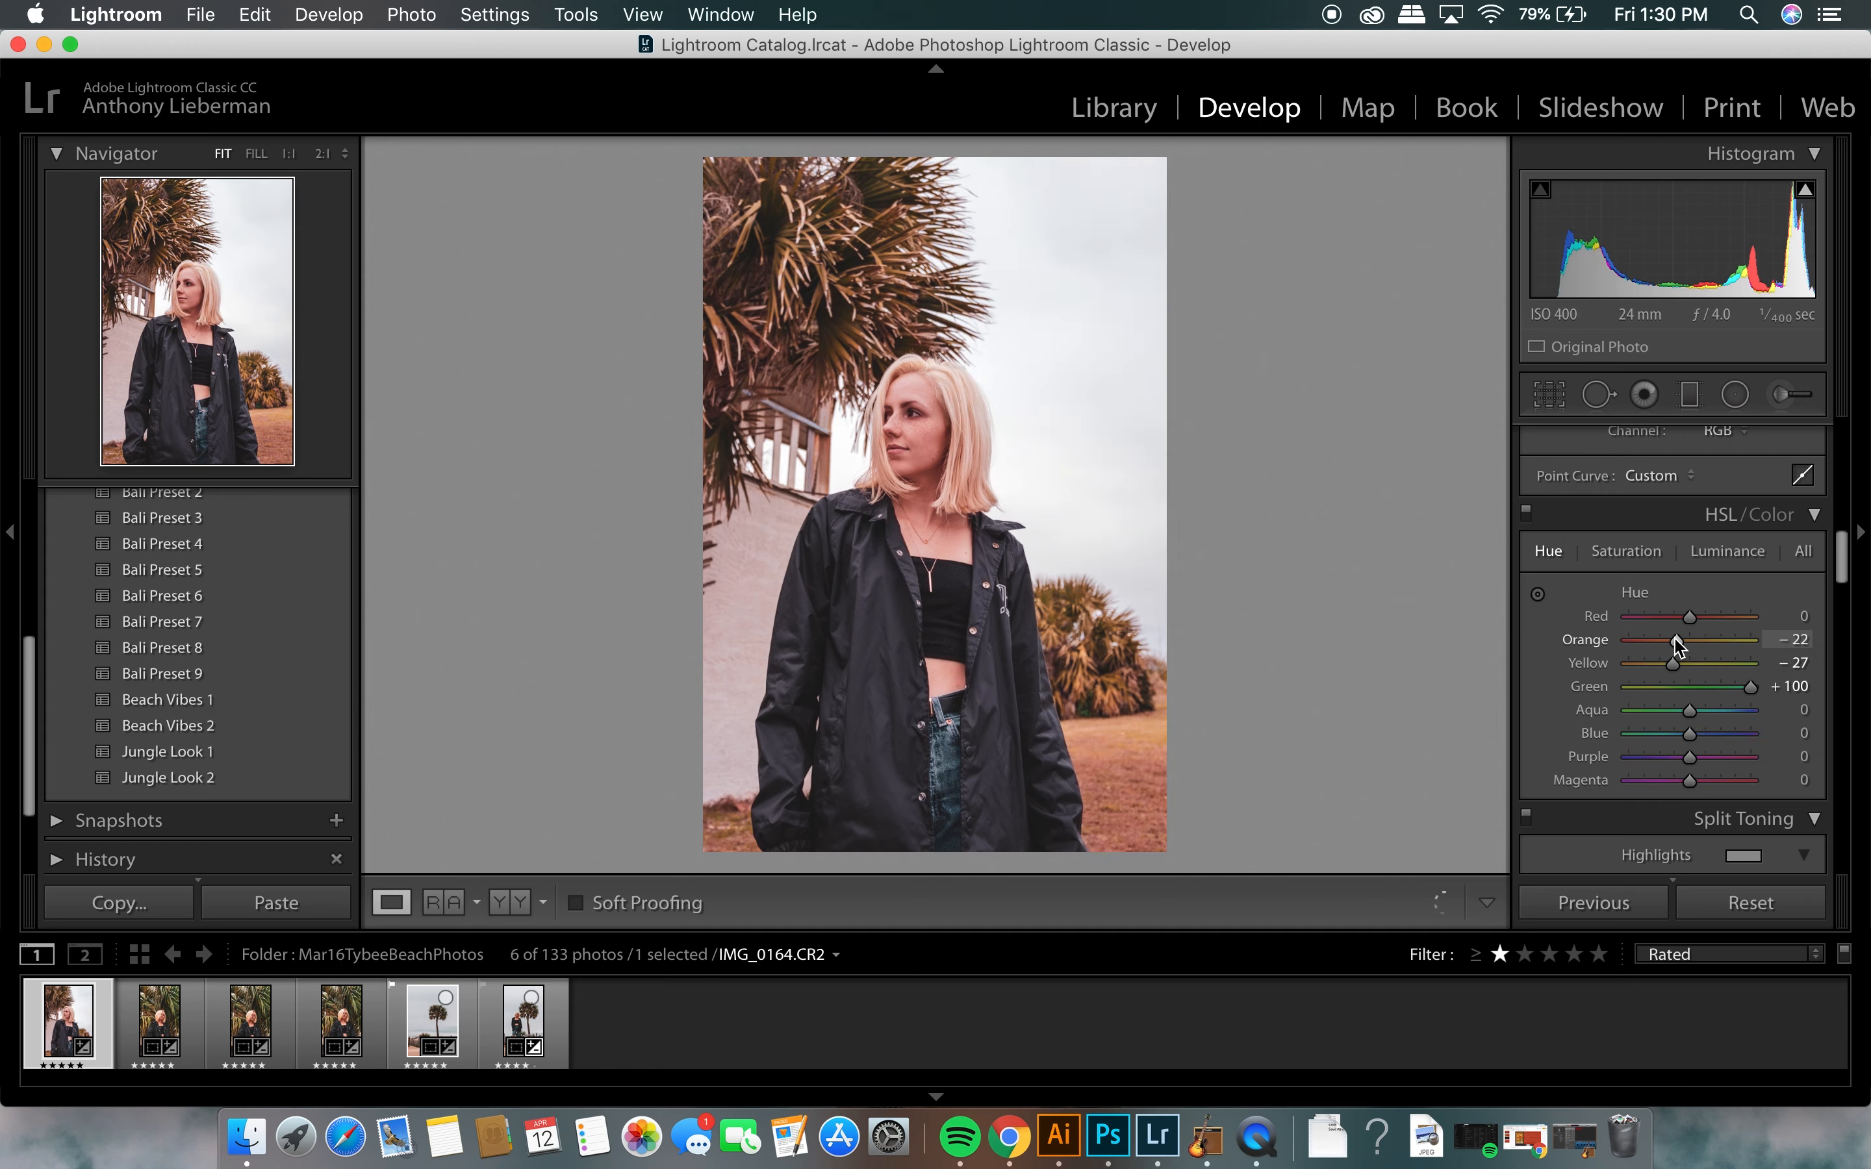
drag(1675, 637, 1667, 636)
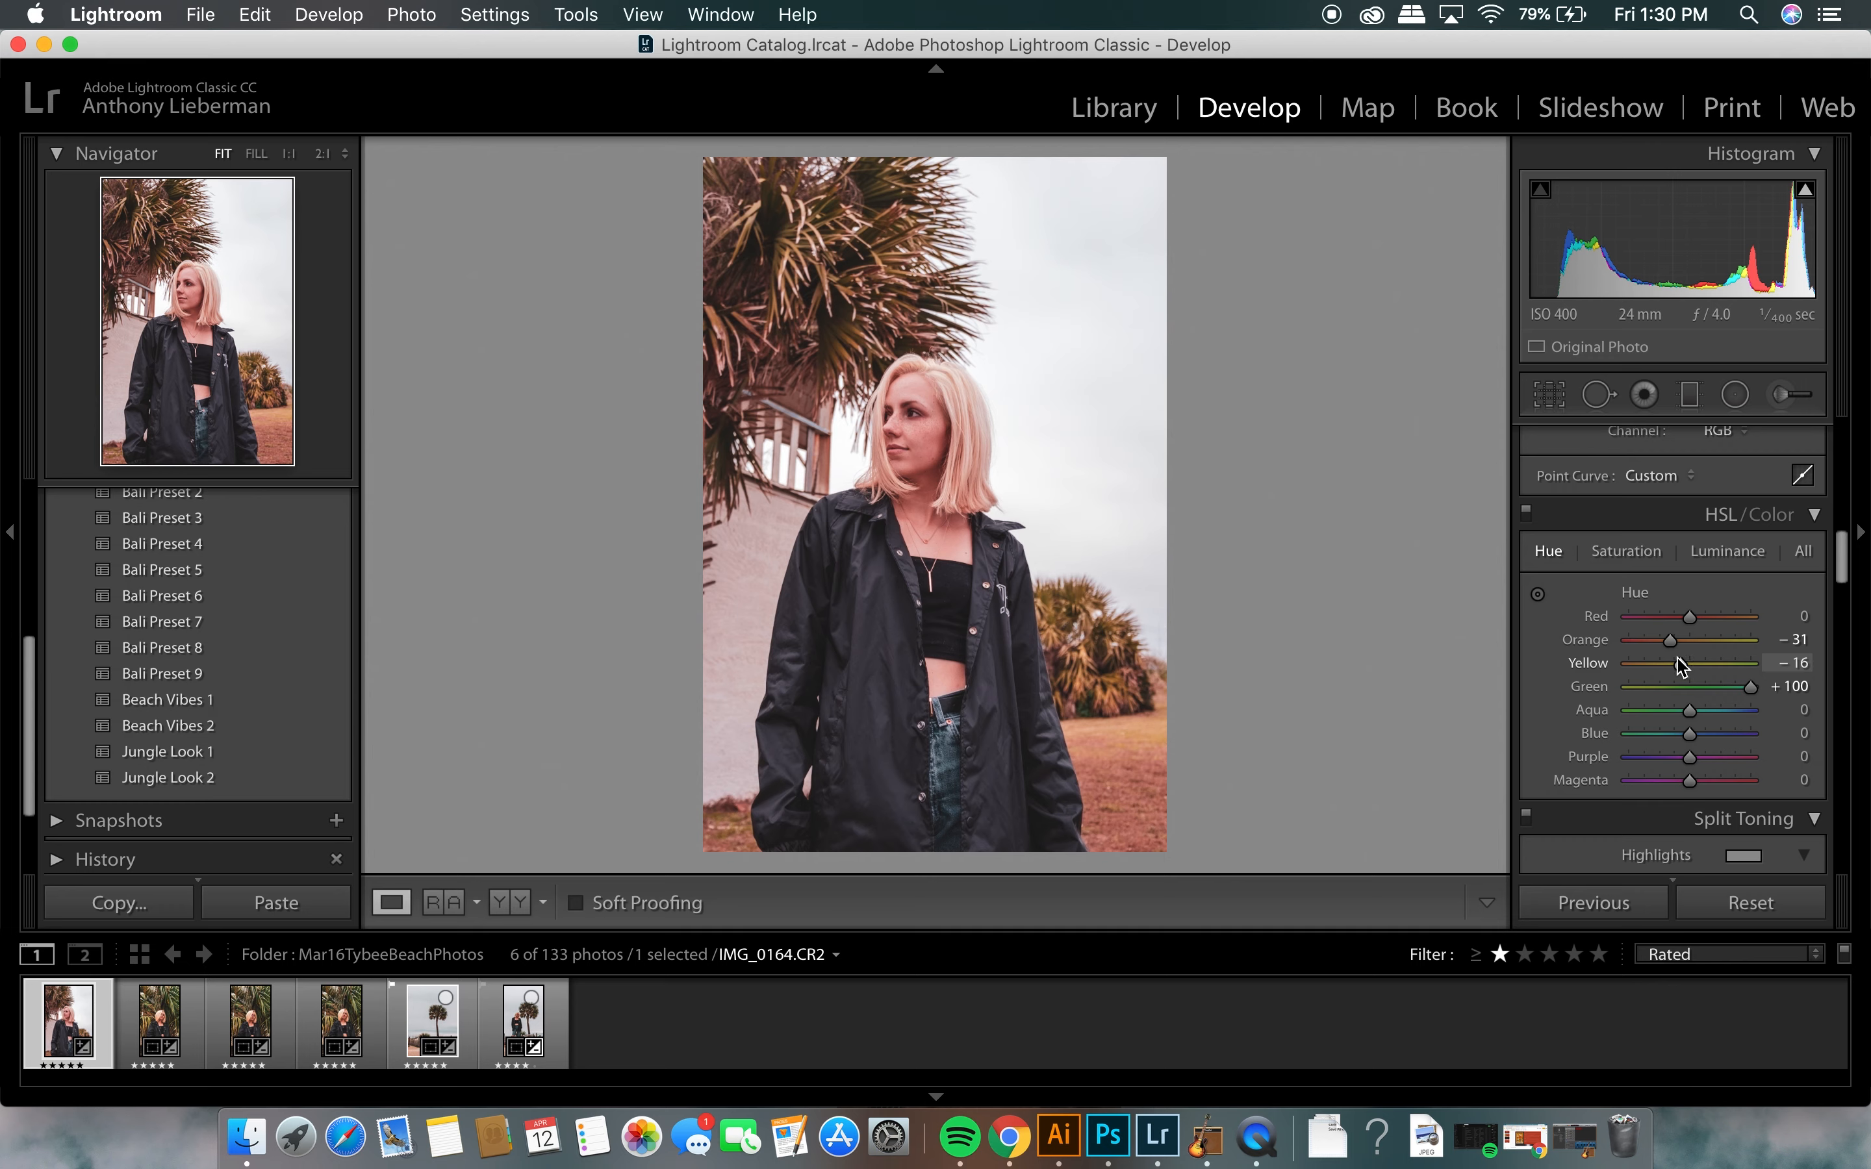
Step: Check the HSL saturation and luminance adjustments, and lower the white balance Tint to +11
scroll(1674, 695, down, 9)
scroll(1667, 718, up, 5)
click(1627, 517)
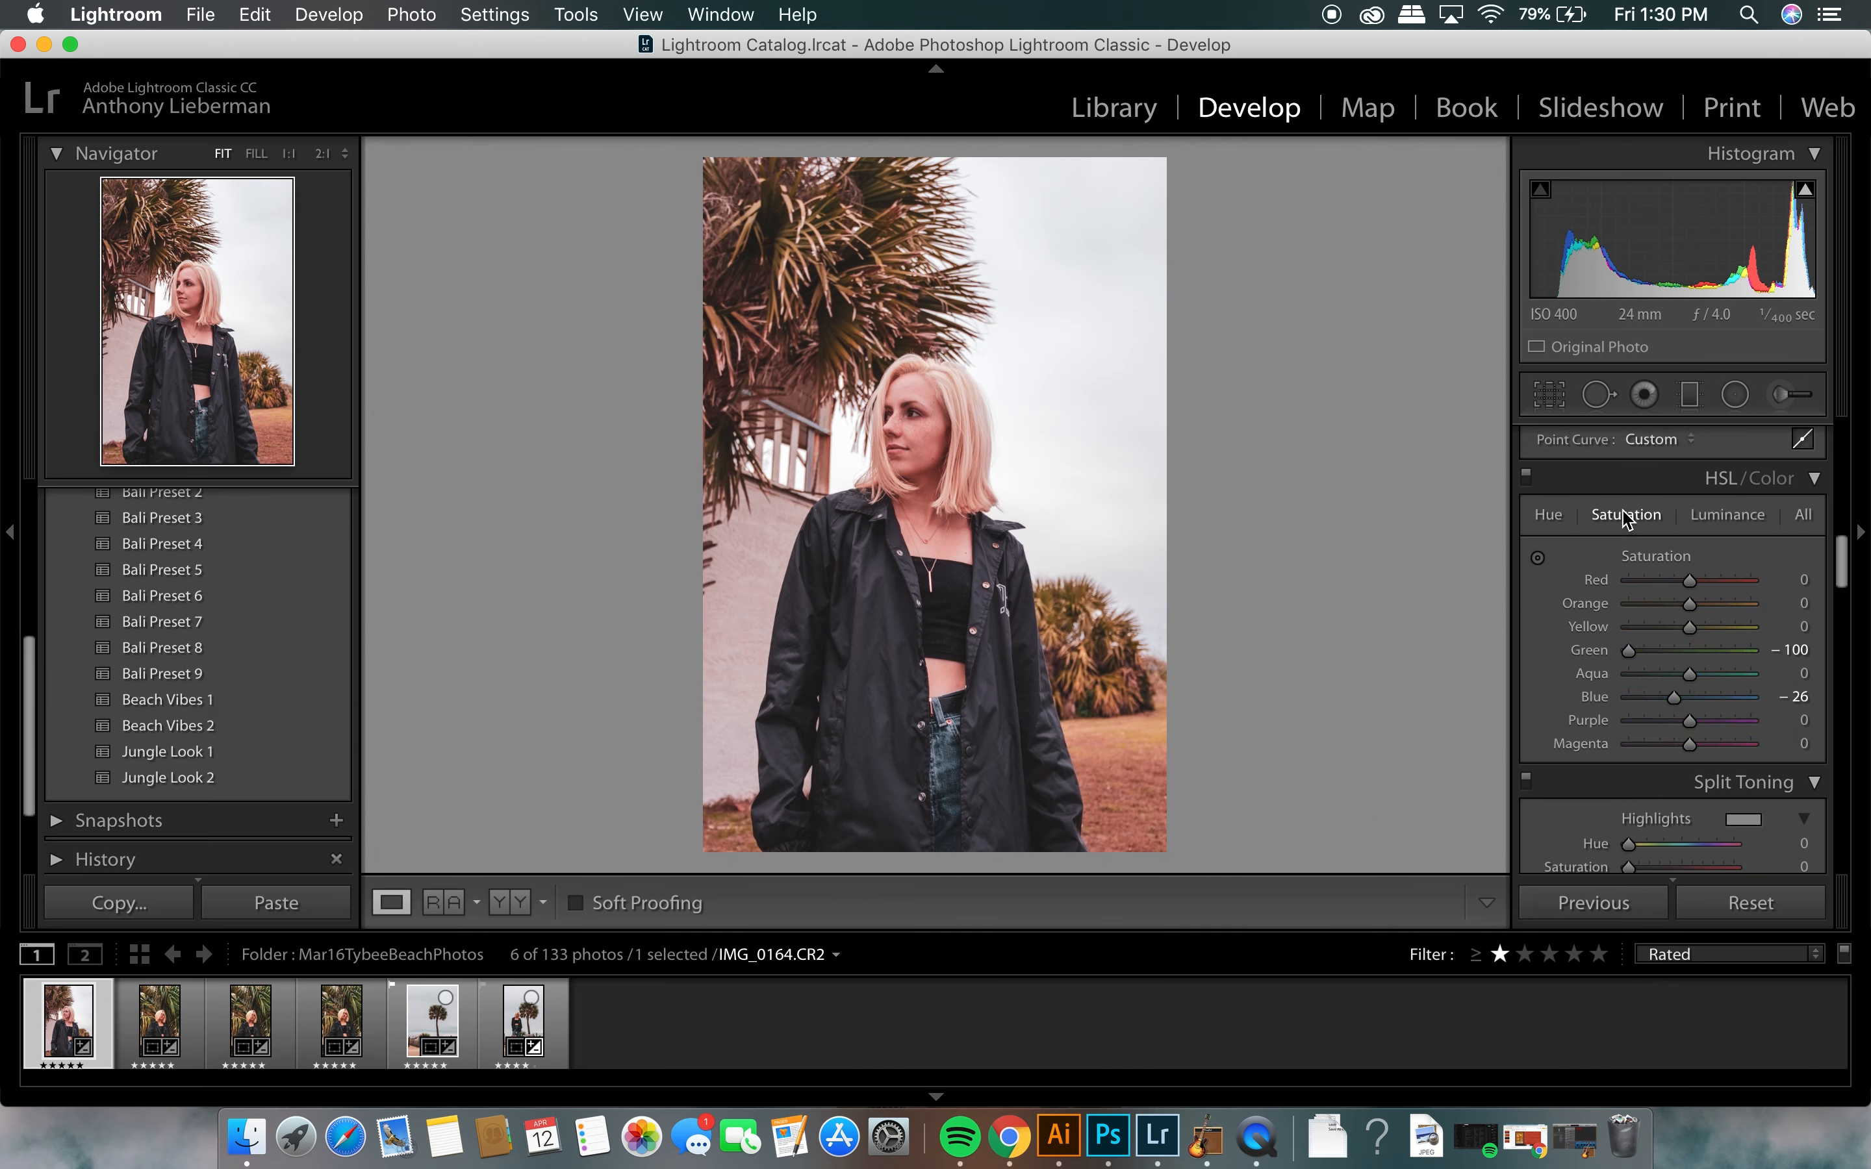
click(1721, 516)
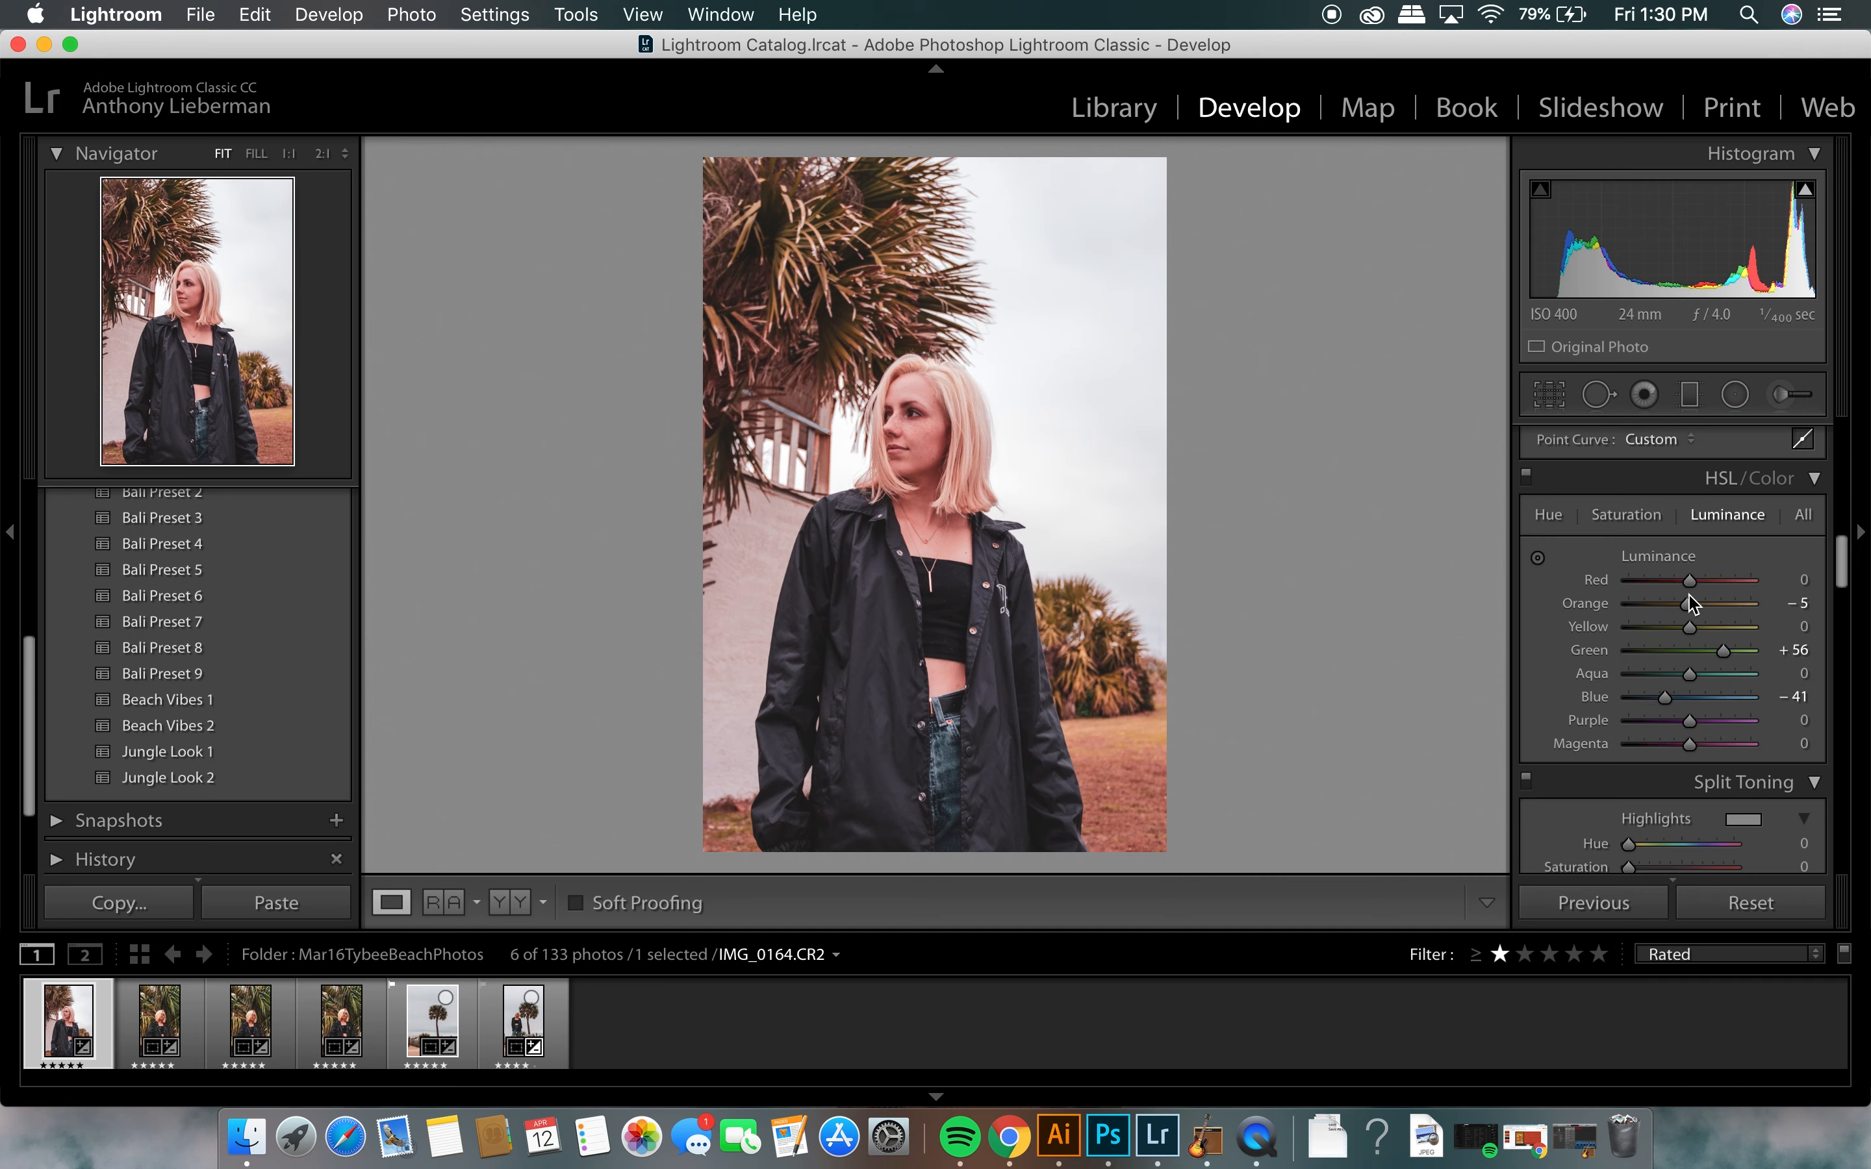
scroll(1693, 604, up, 6)
drag(1696, 652, 1687, 652)
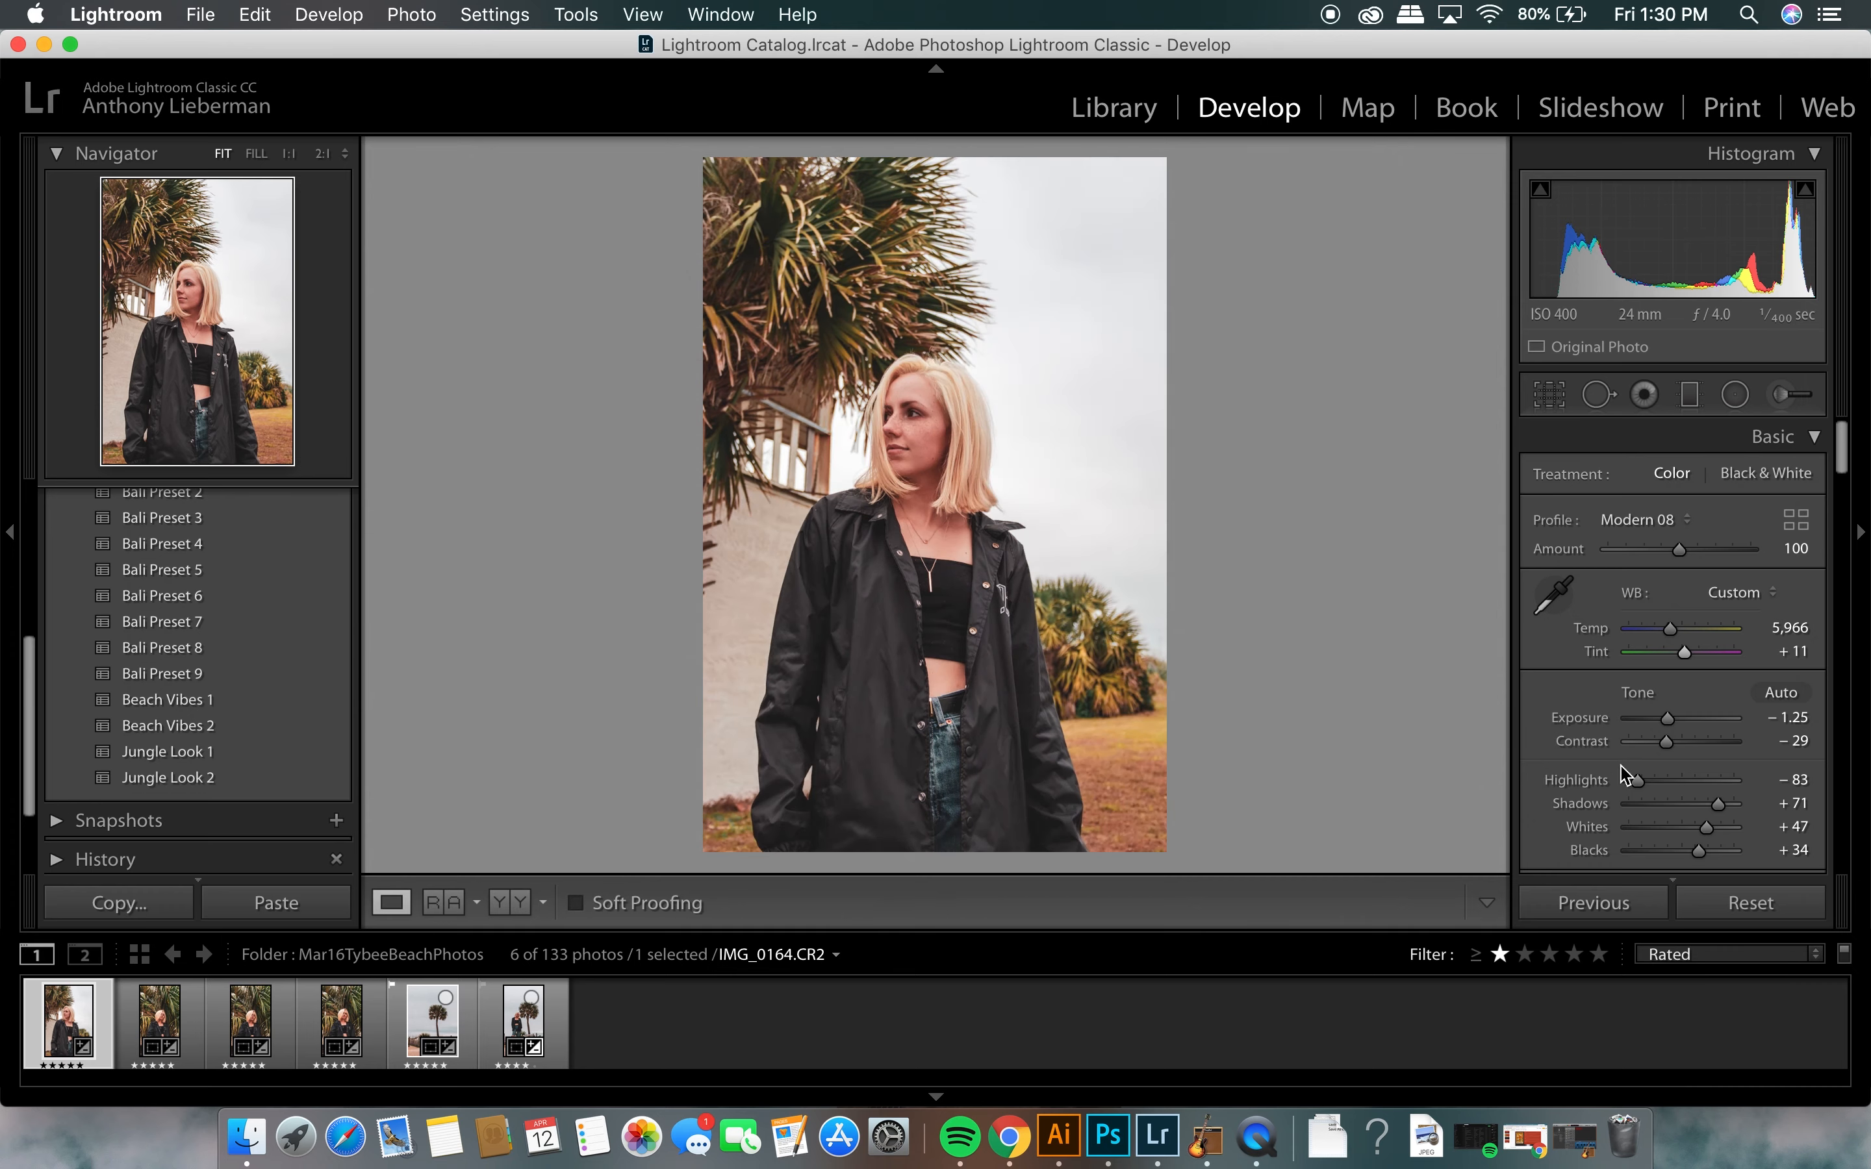
Step: Raise Blacks to +37 and lower Exposure to −1.30 in the basic tone adjustments
scroll(1624, 773, down, 5)
drag(1697, 611, 1700, 612)
scroll(1705, 618, up, 2)
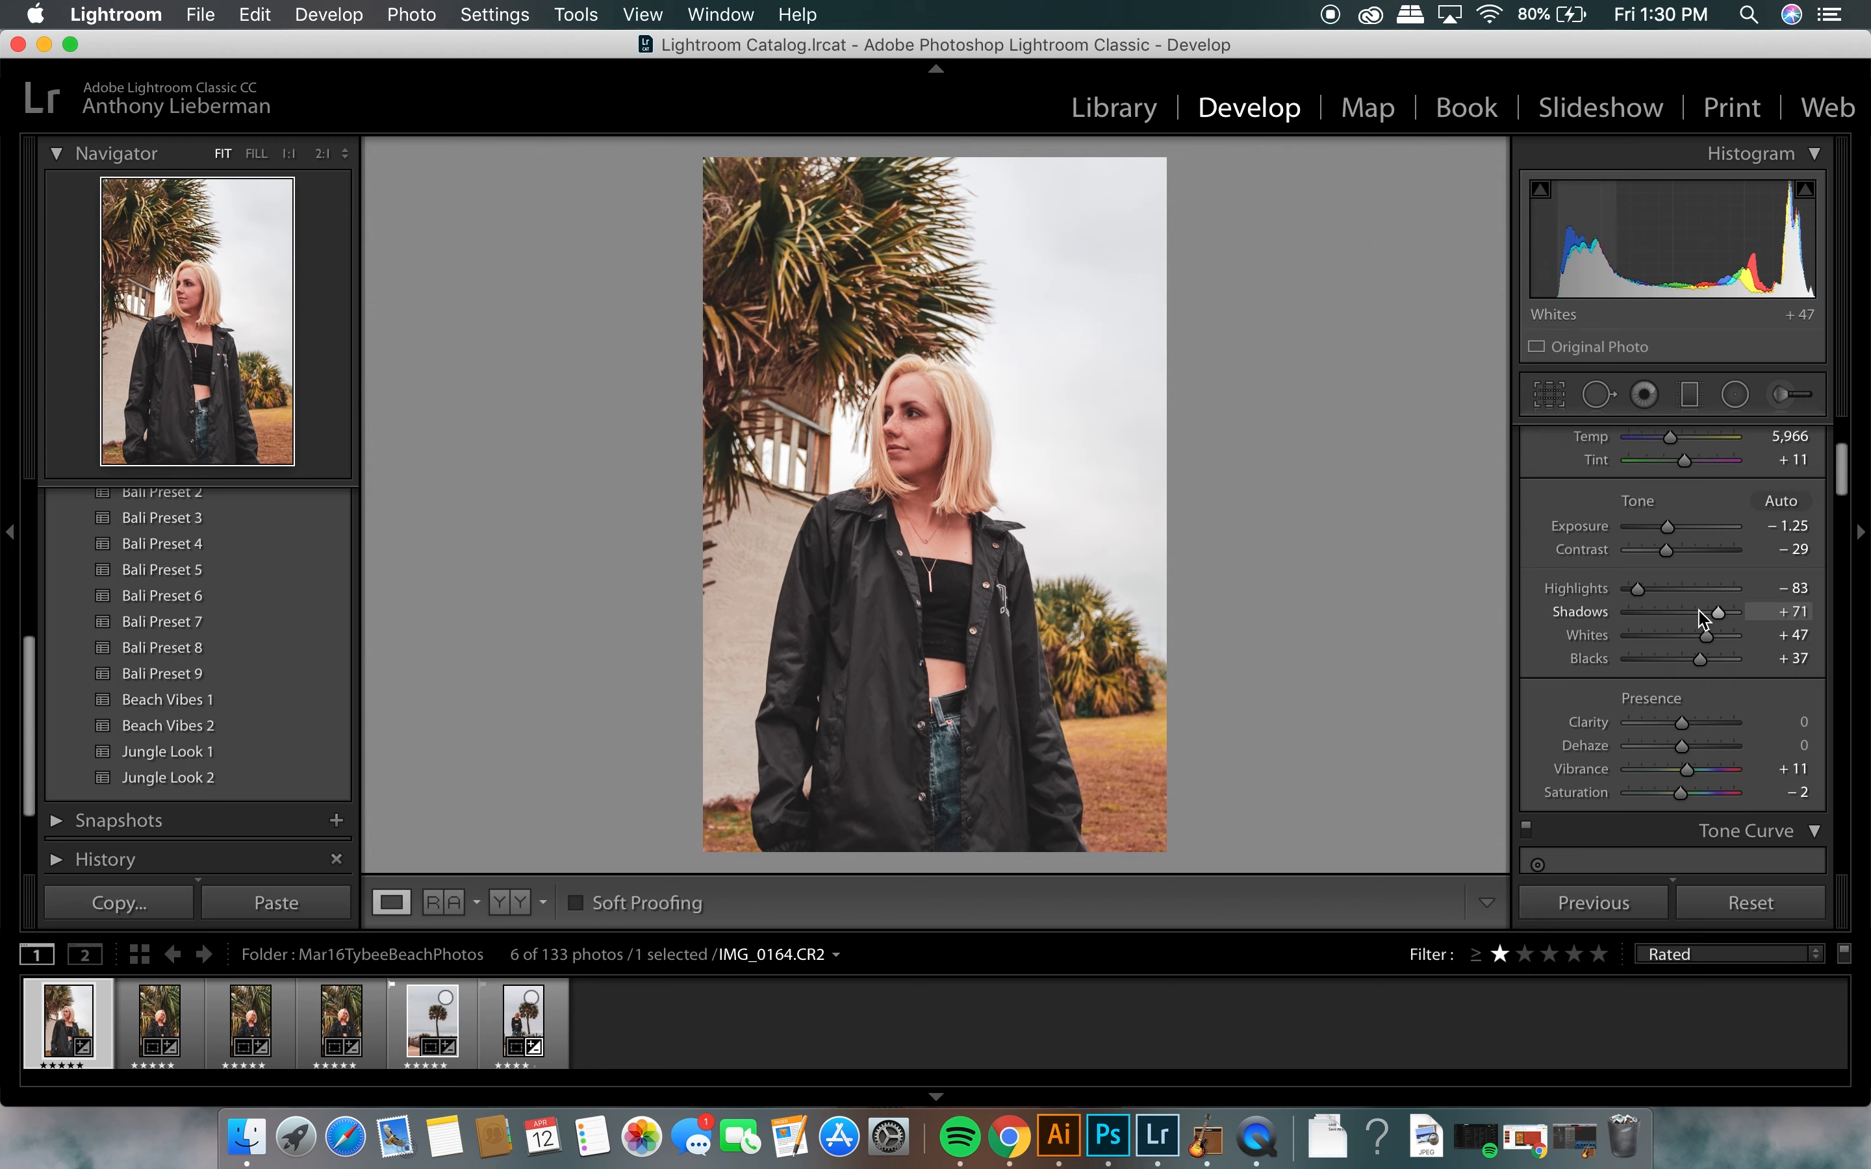
drag(1671, 536, 1674, 551)
drag(1677, 550, 1667, 543)
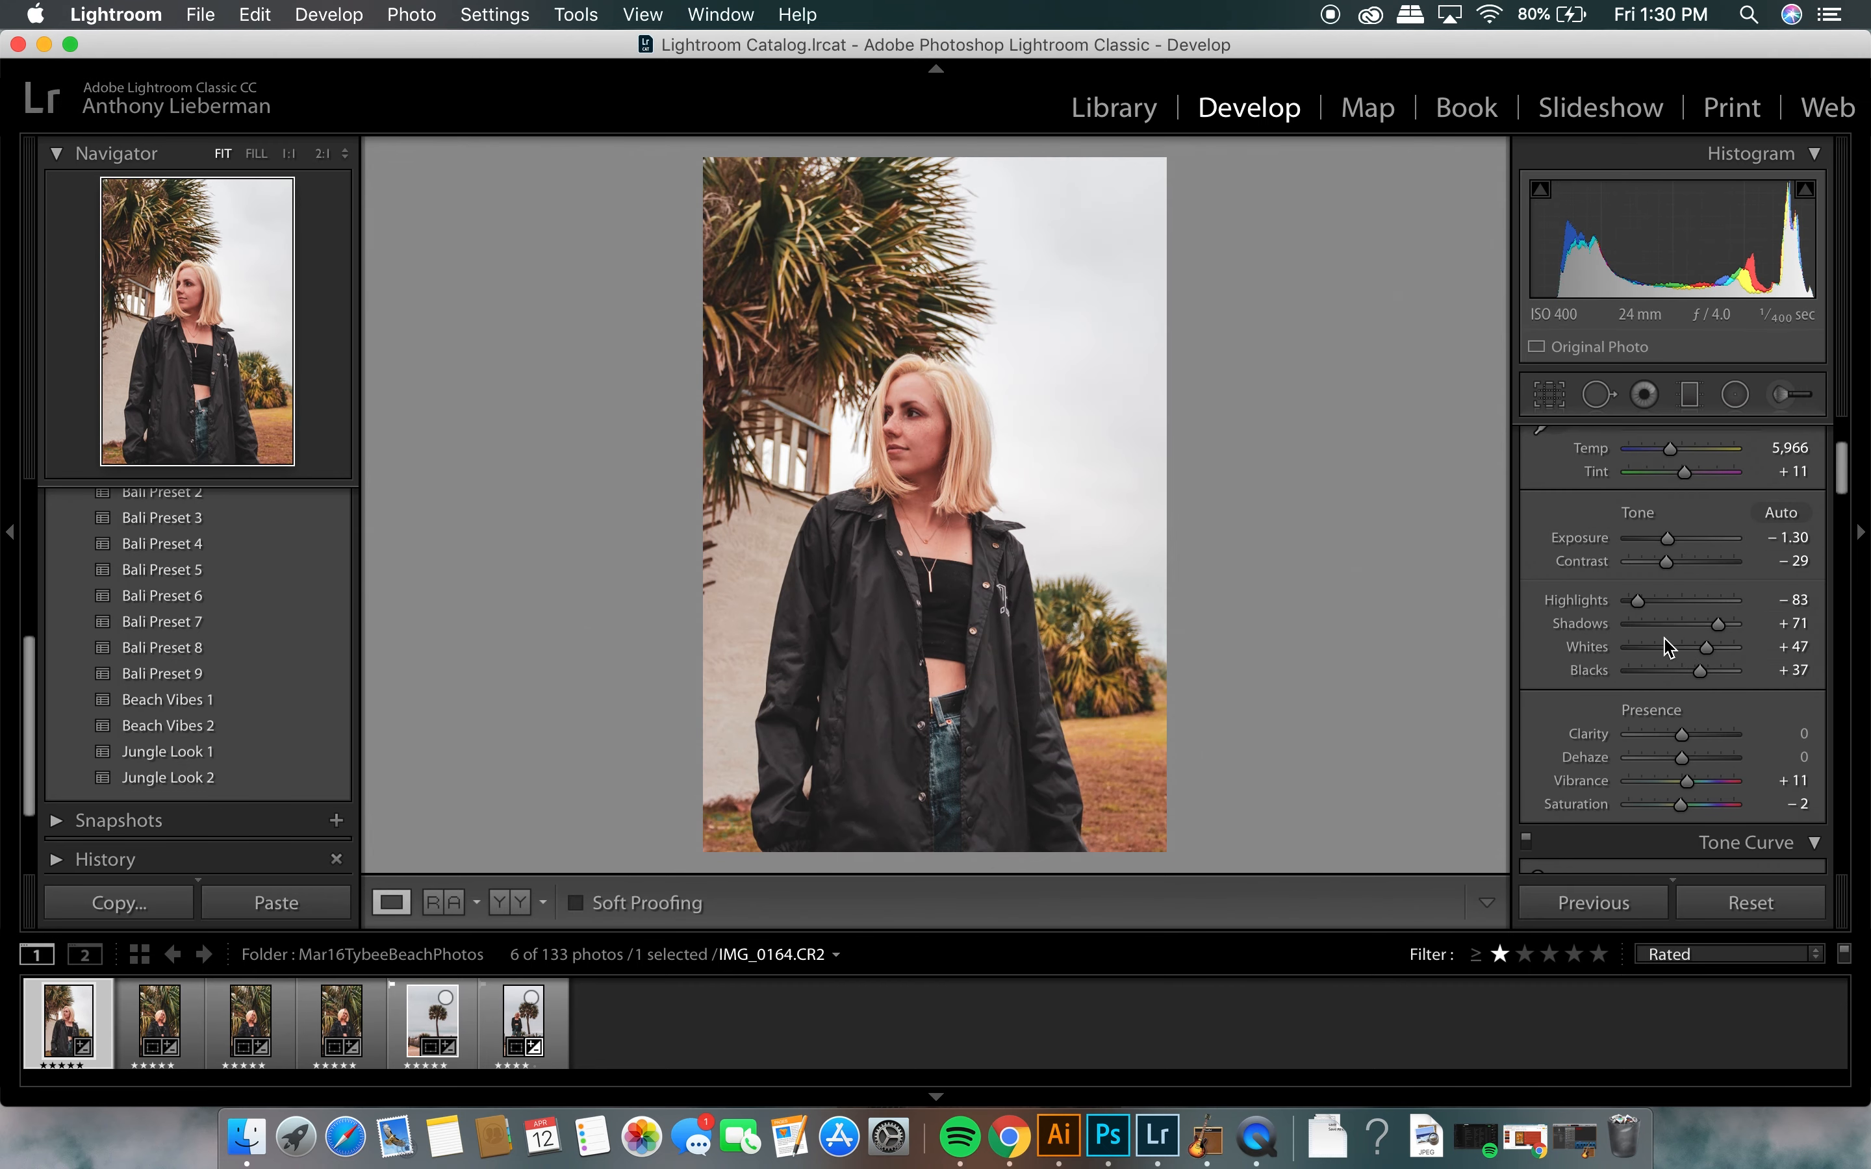
Step: Add a diagonal graduated filter across the photo from its upper-left corner over the palm tree
scroll(1668, 648, down, 15)
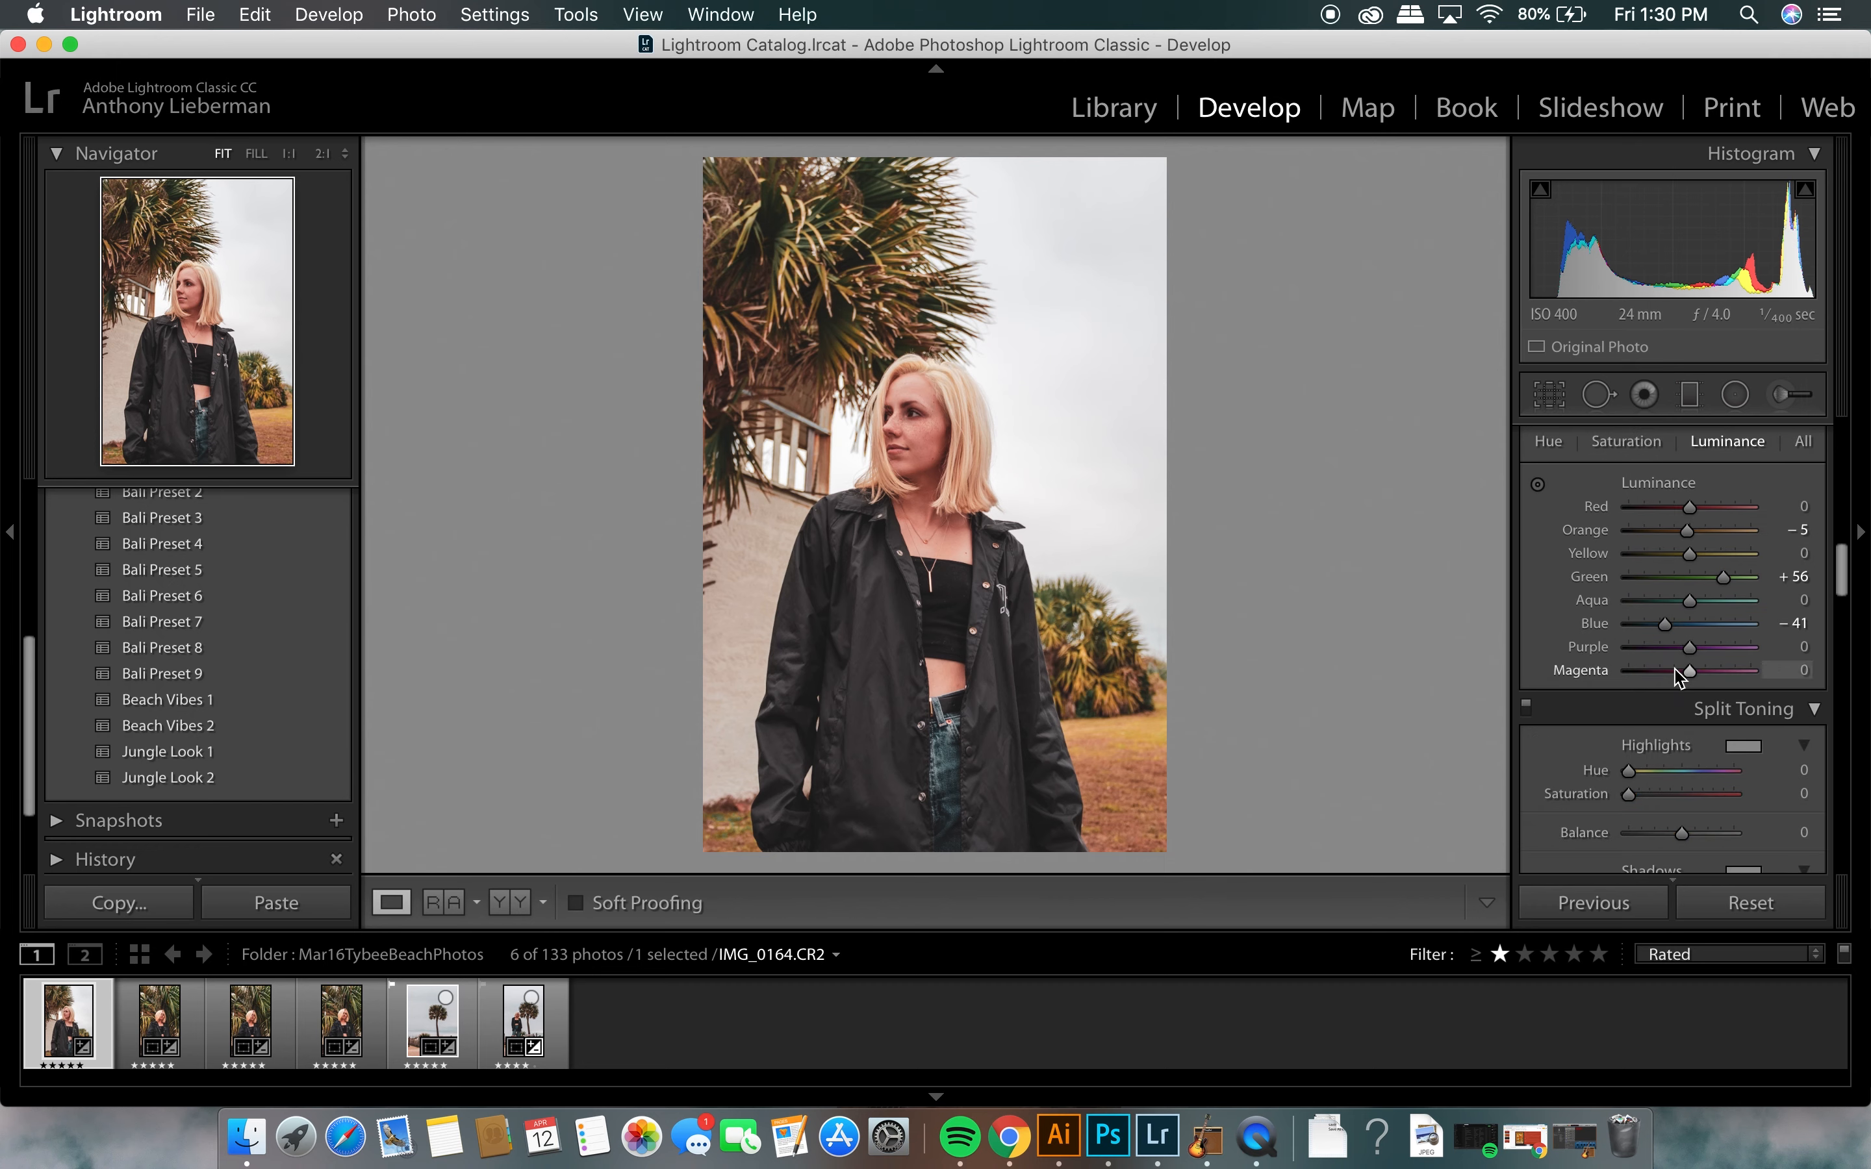
scroll(1676, 677, up, 15)
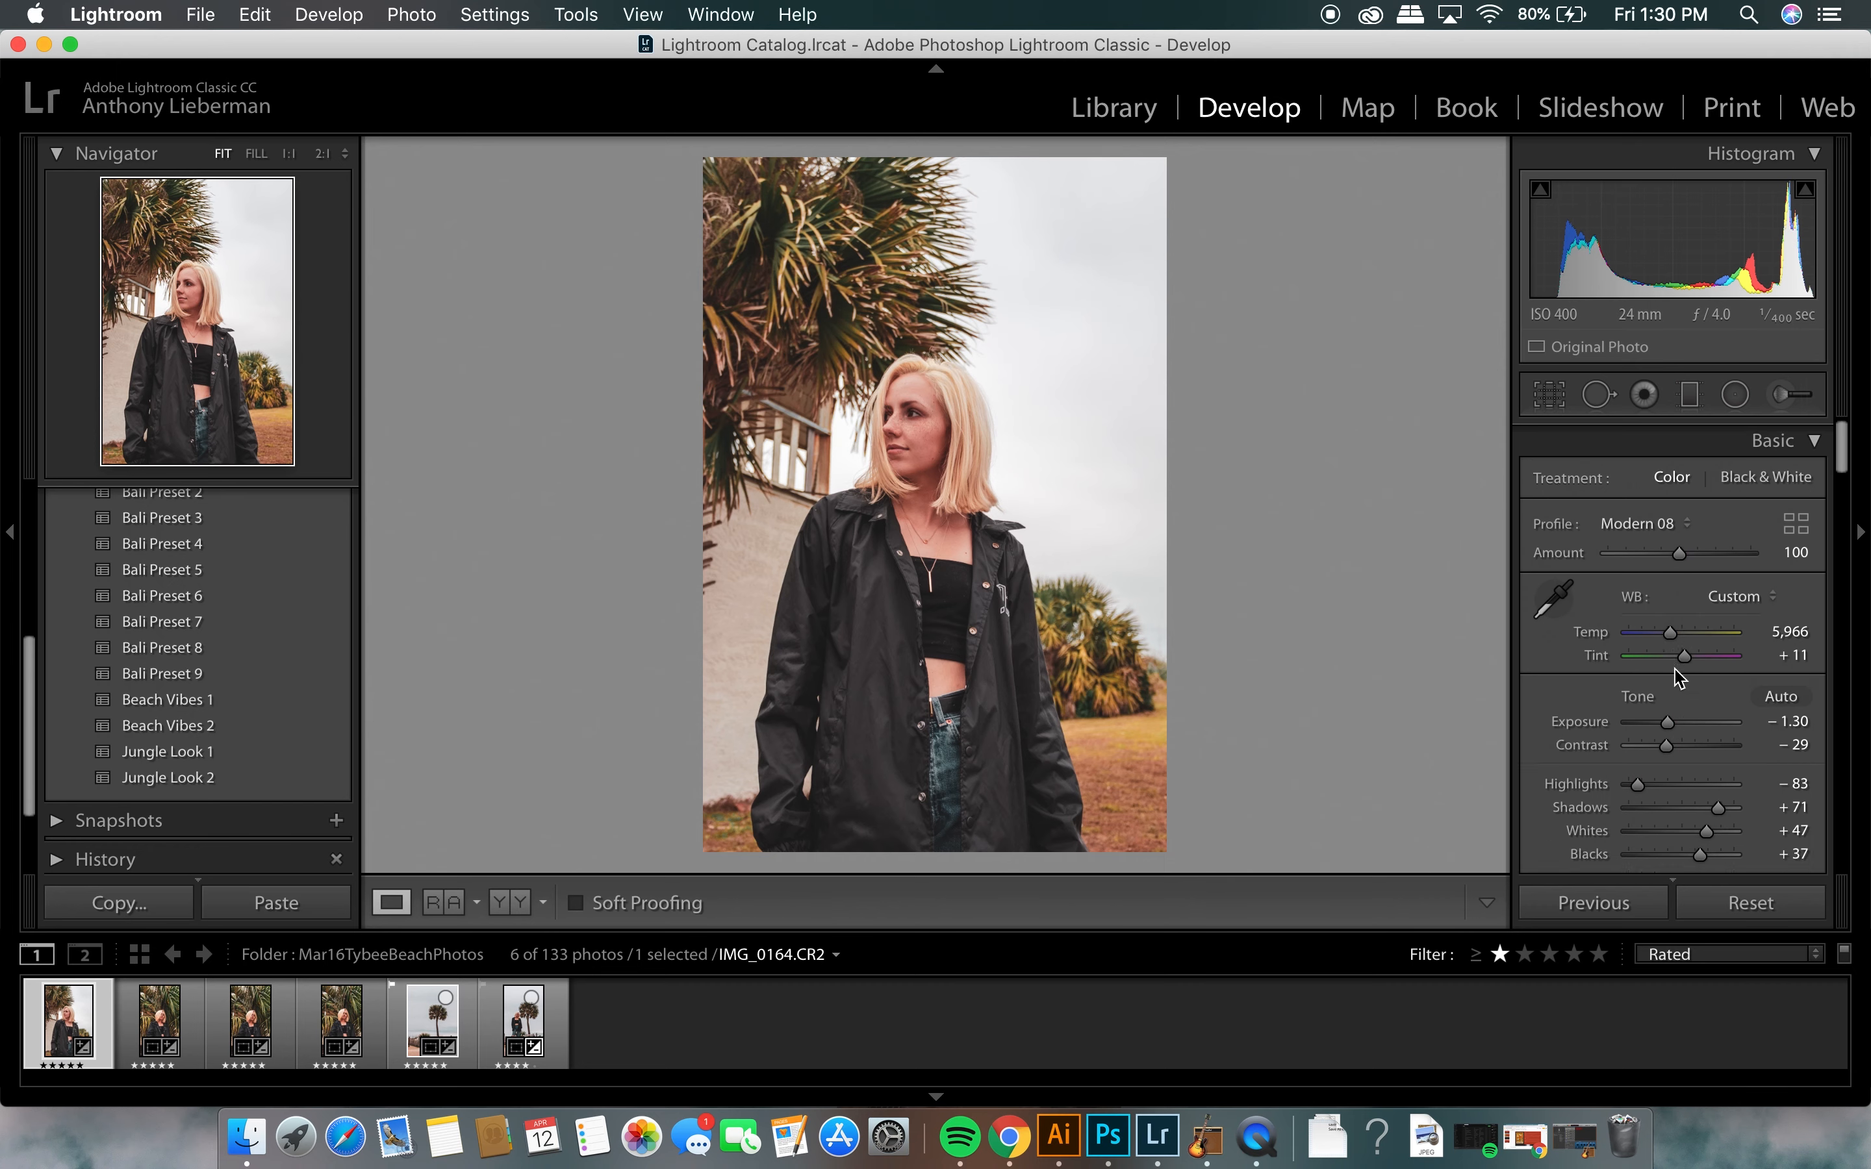
click(1691, 396)
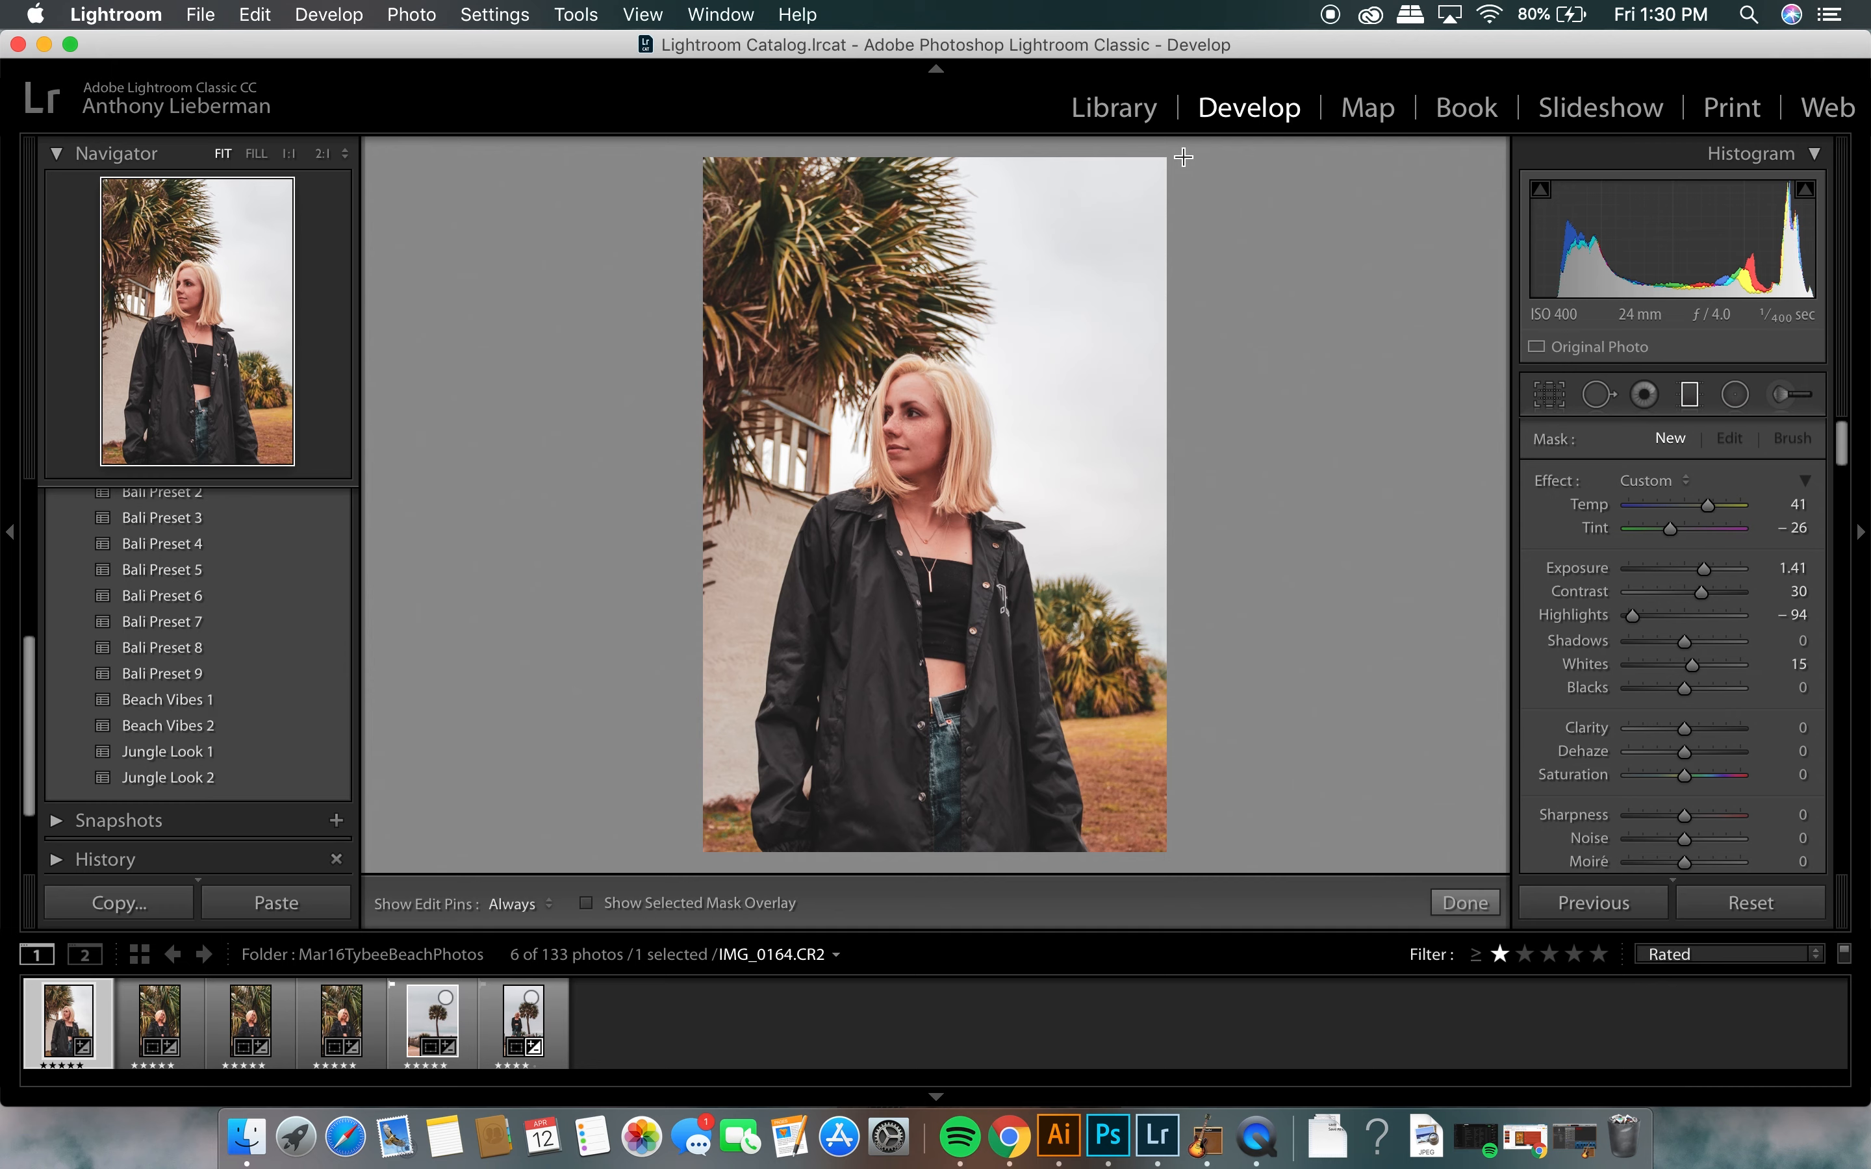
drag(577, 146, 1131, 460)
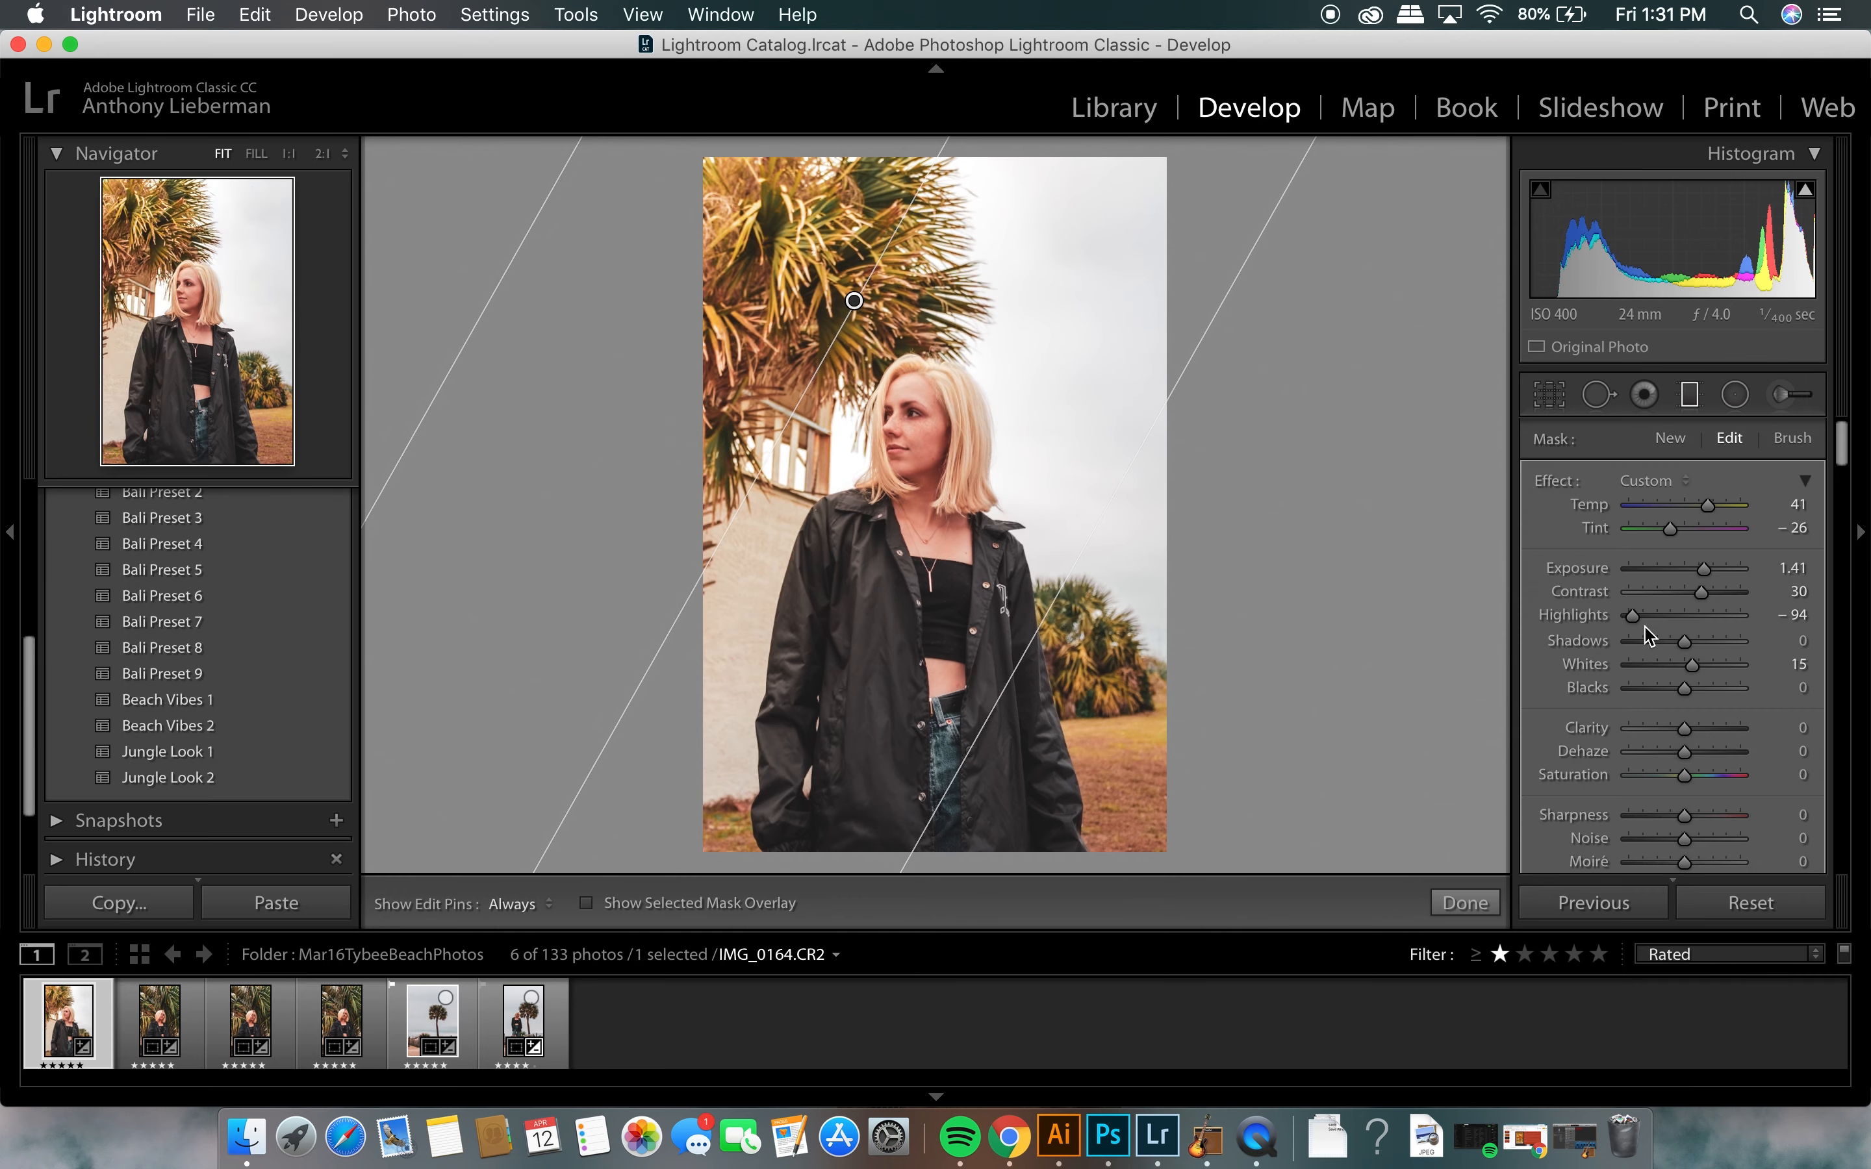
Step: Reset the graduated filter's Highlights, Whites, Contrast, Exposure, Tint and Temp to 0
drag(1633, 616, 1685, 616)
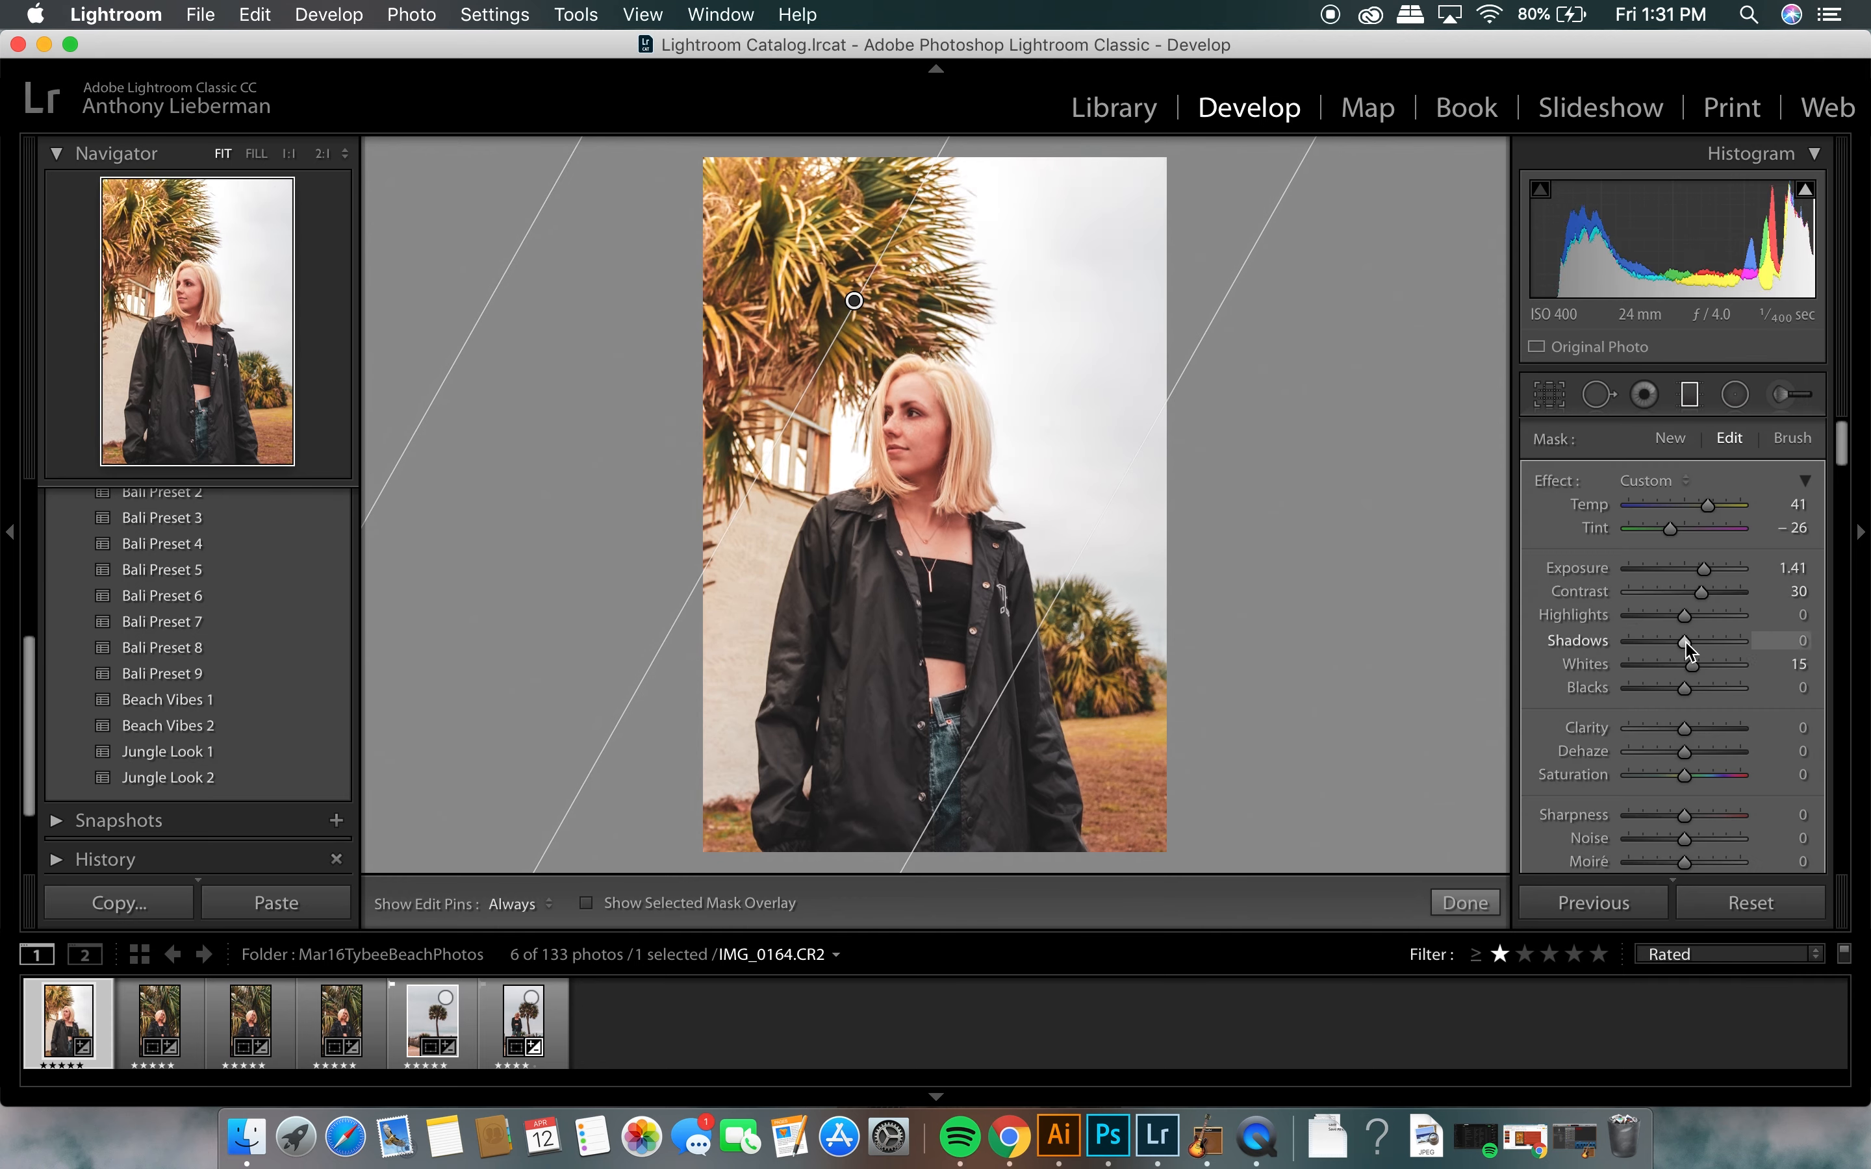
double_click(1692, 665)
double_click(1700, 591)
double_click(1704, 578)
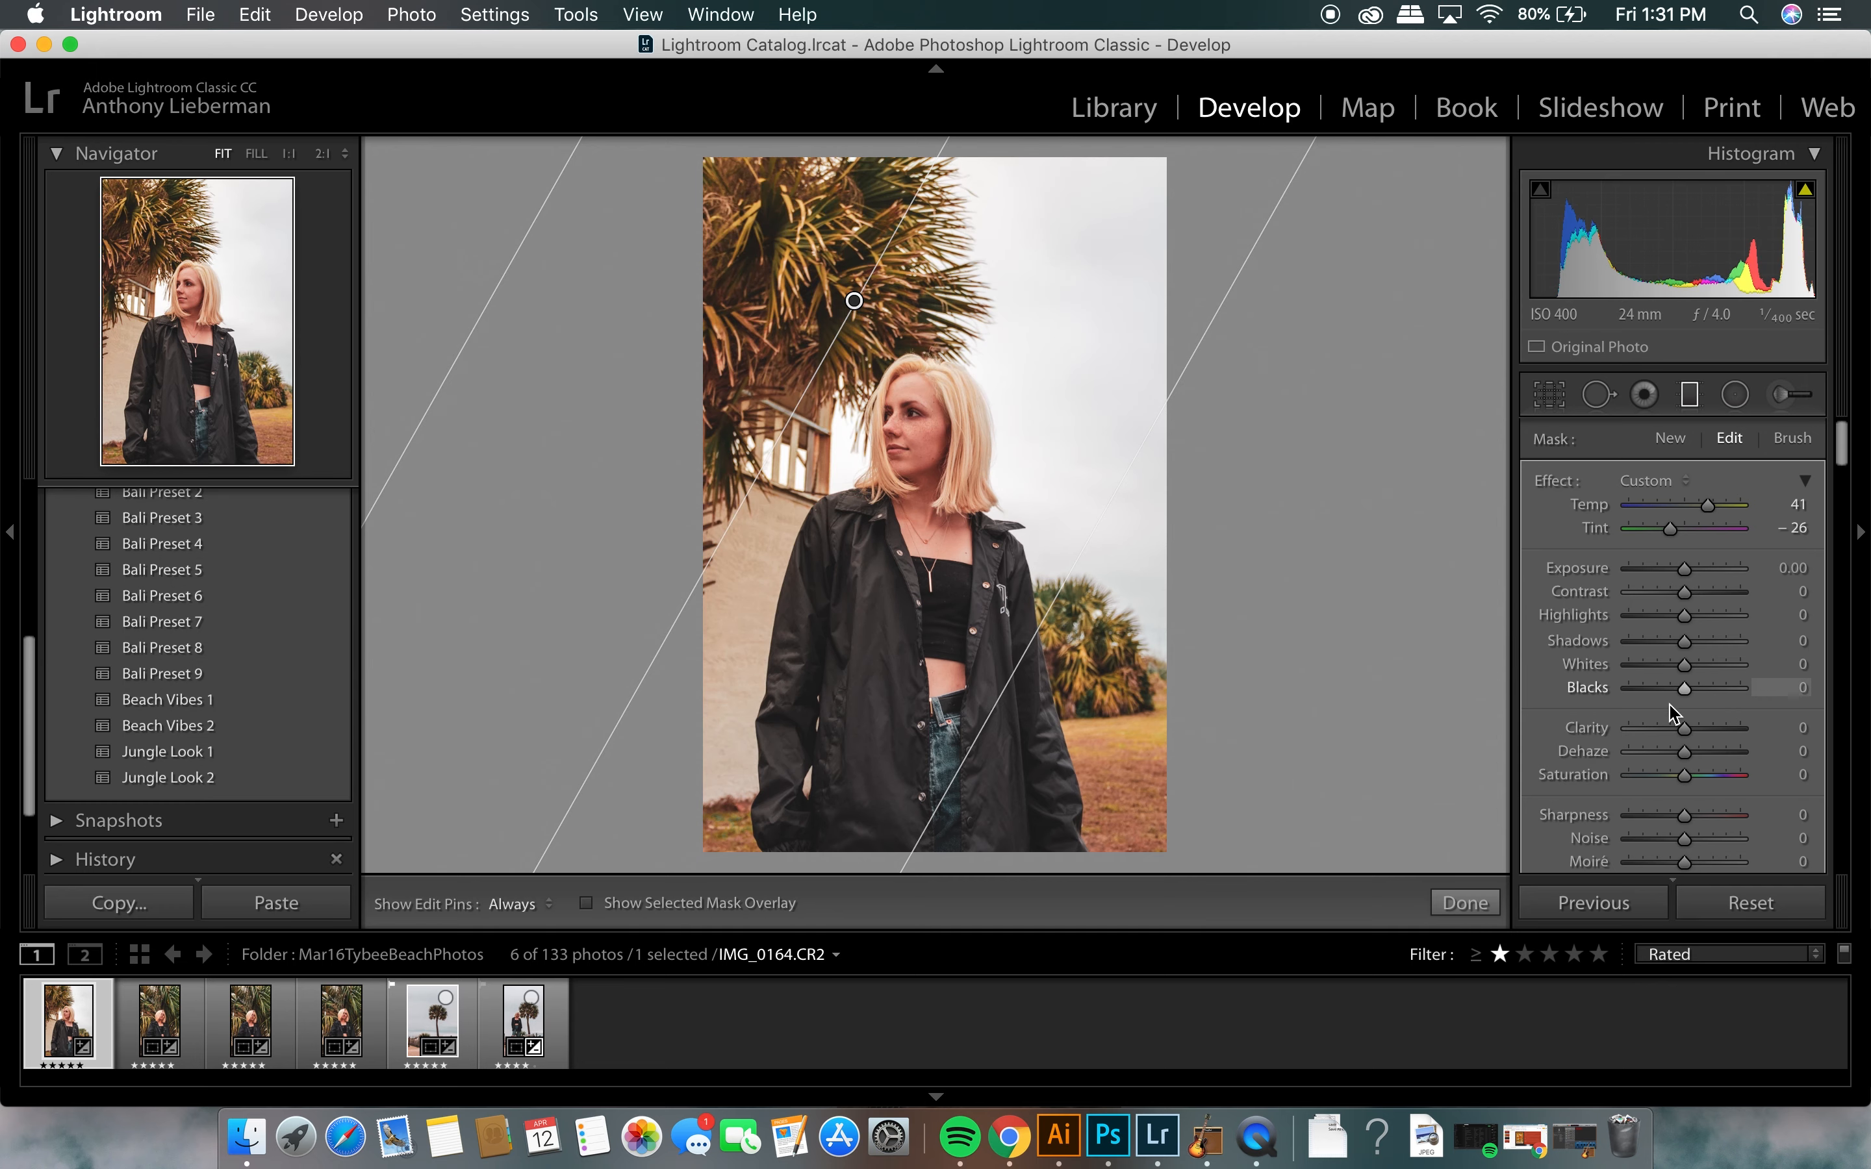
double_click(1670, 532)
double_click(1707, 508)
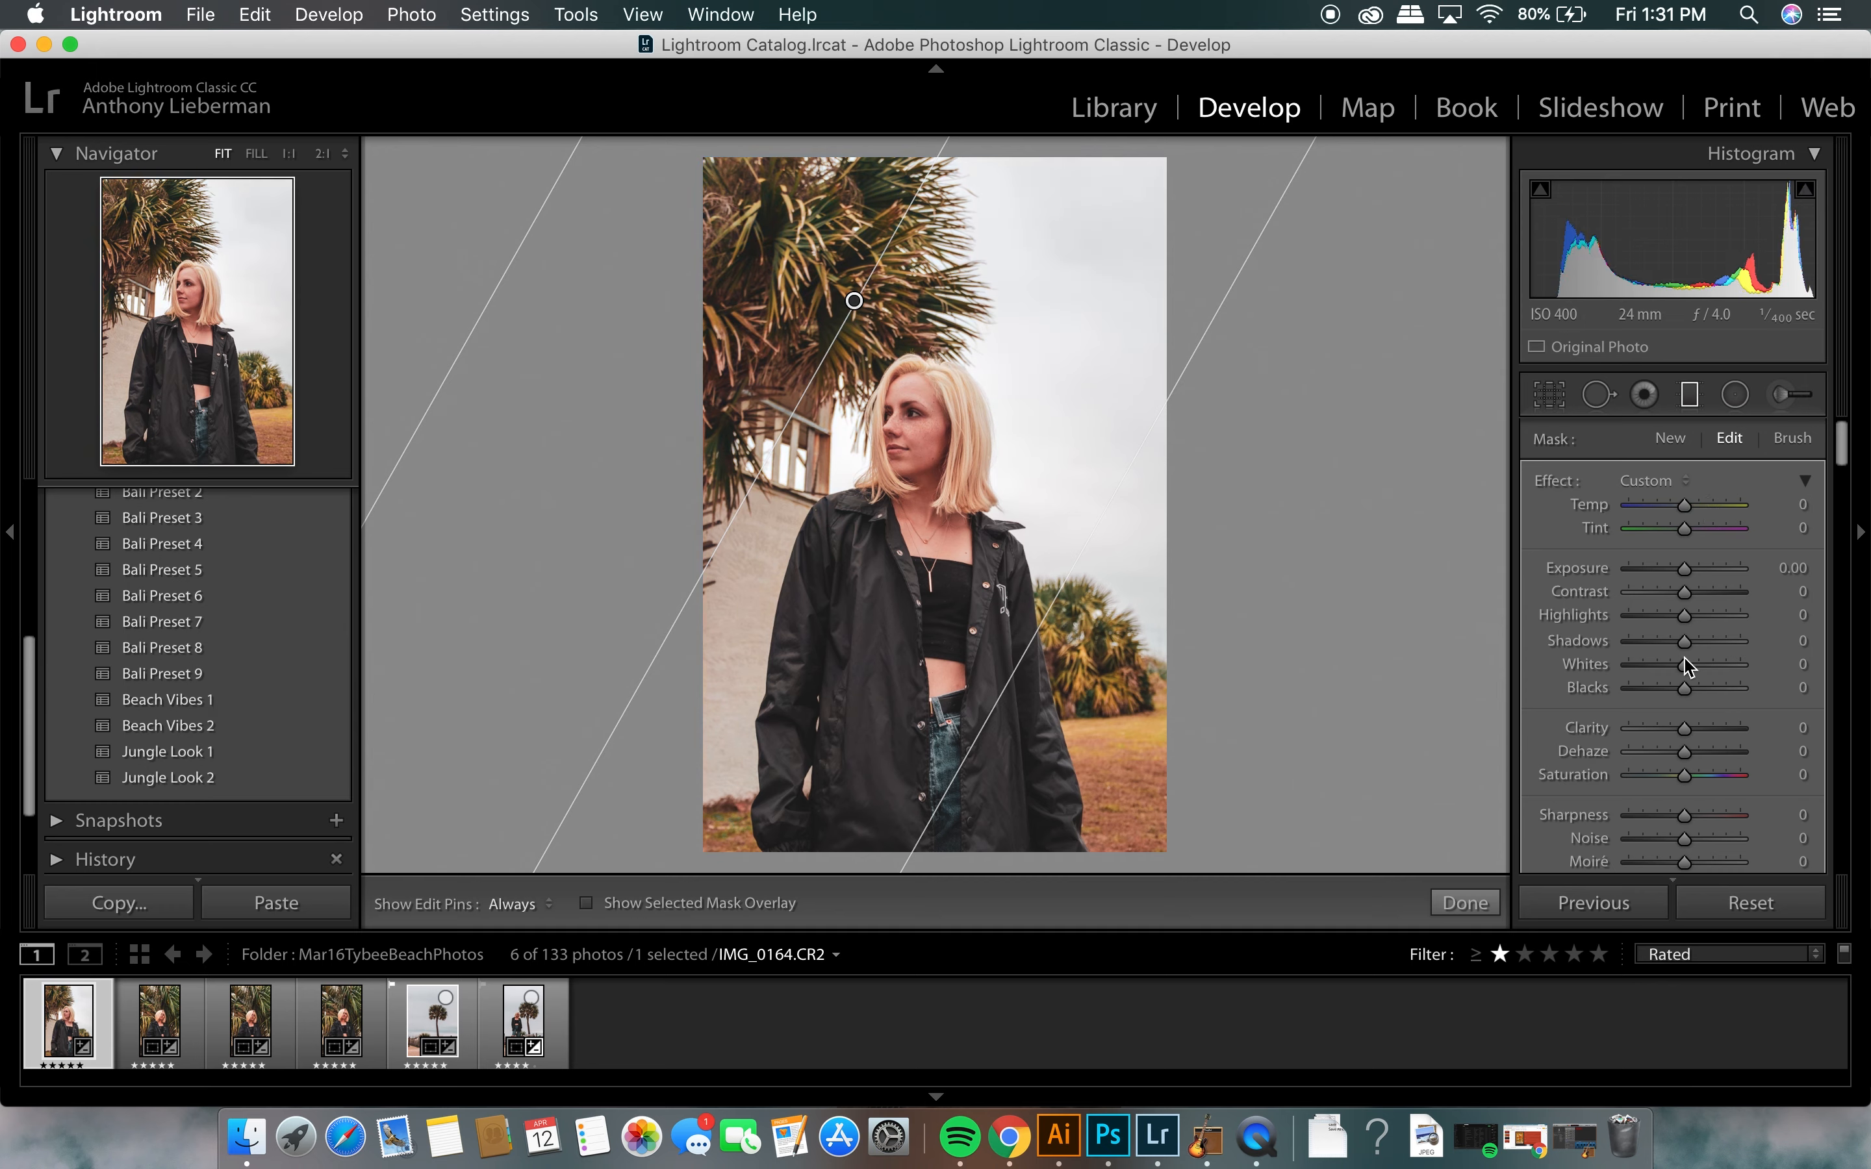
Step: Set the graduated filter's Whites to 51 and Temp to 26, and move it down level with the woman's face
drag(1687, 669, 1715, 668)
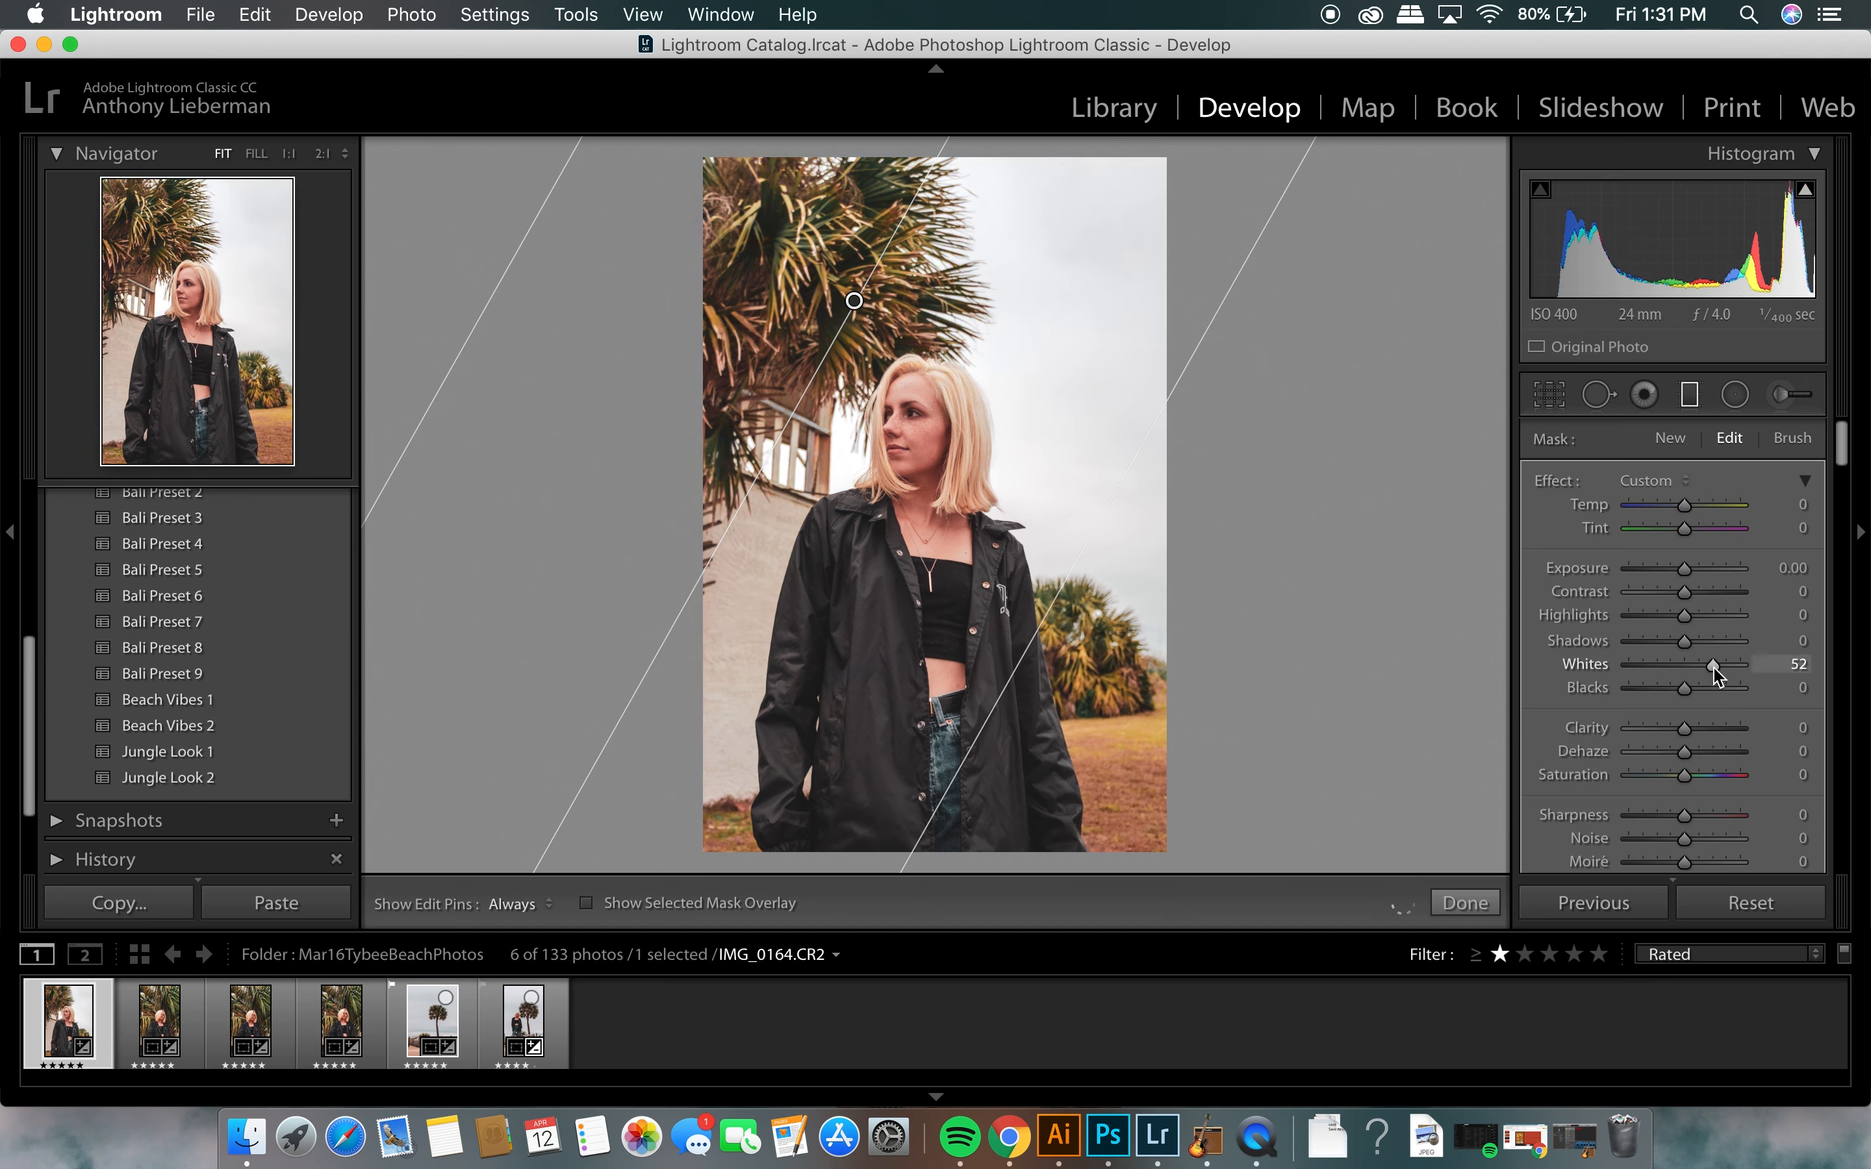
drag(1692, 512, 1703, 517)
drag(854, 300, 847, 447)
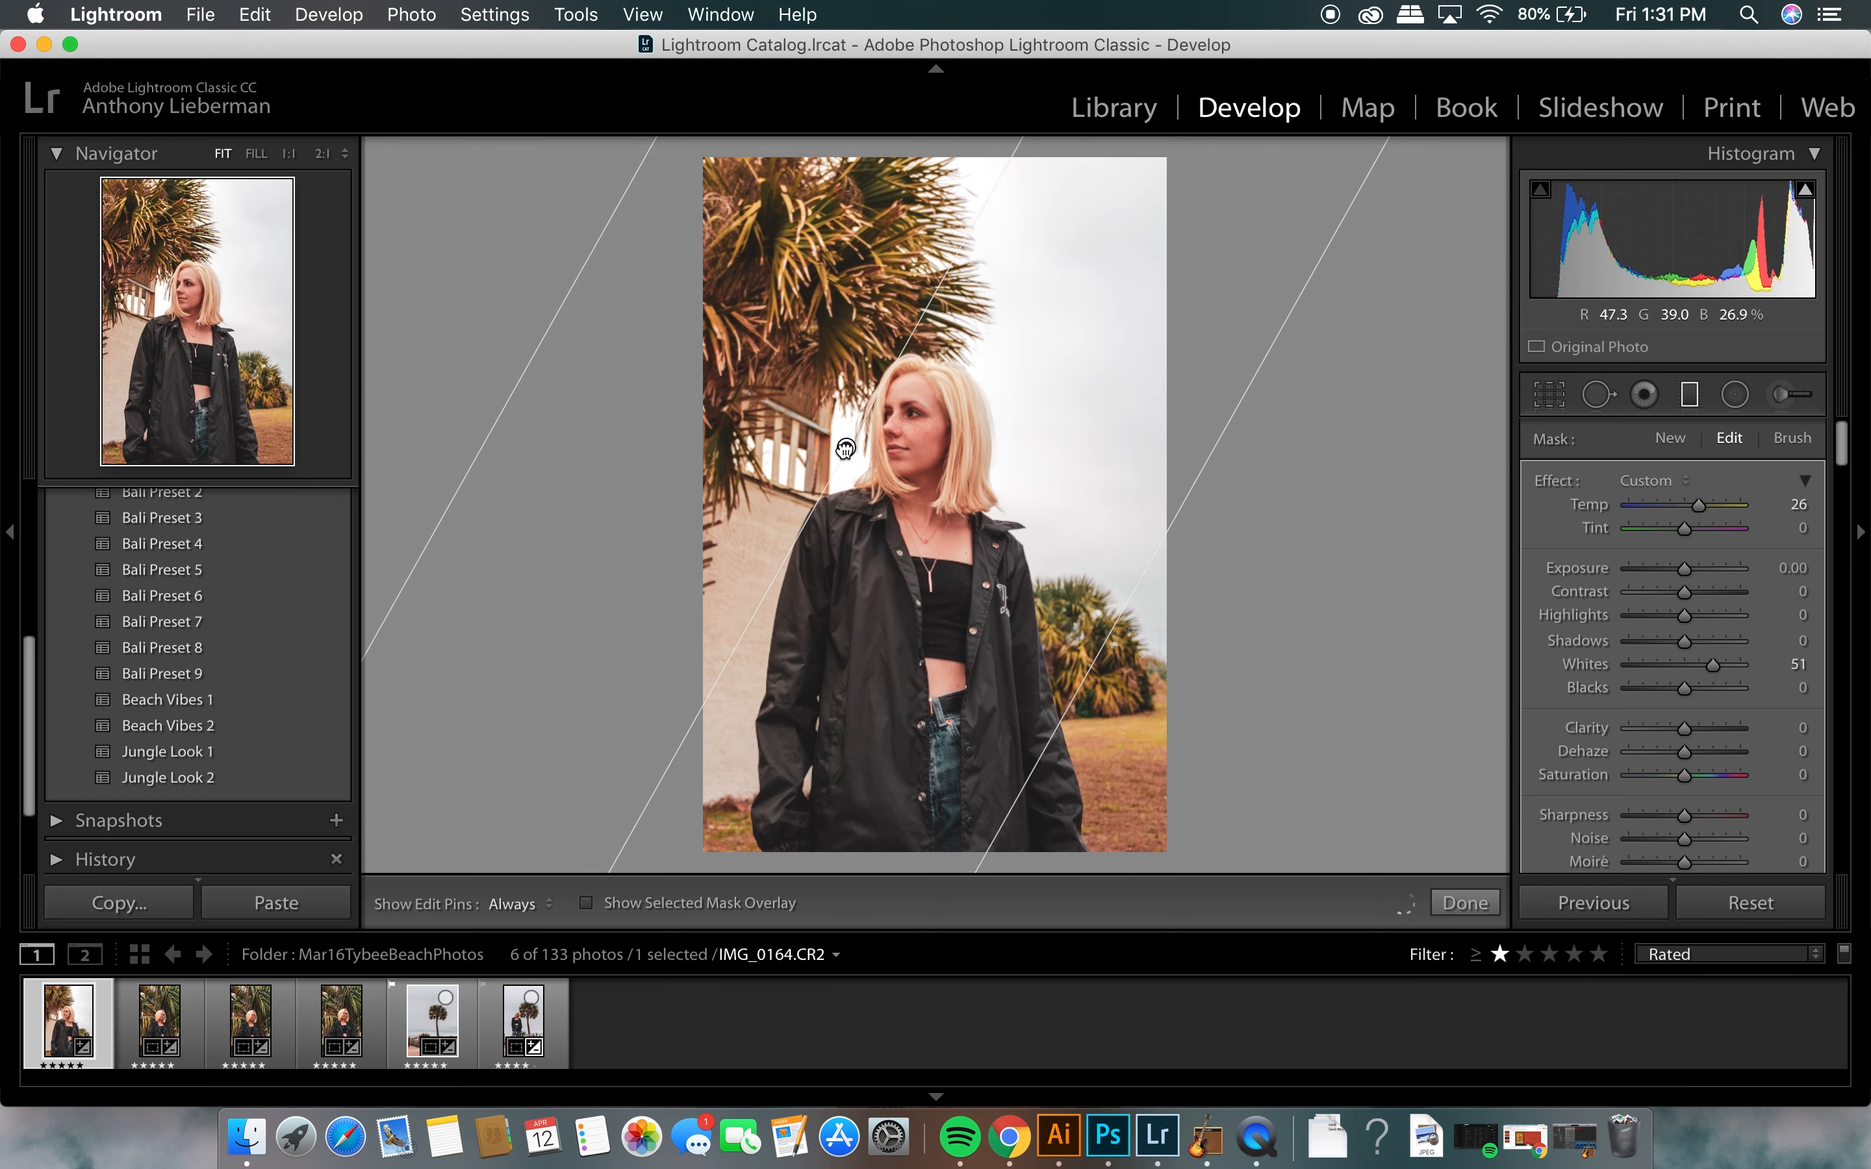
click(1689, 394)
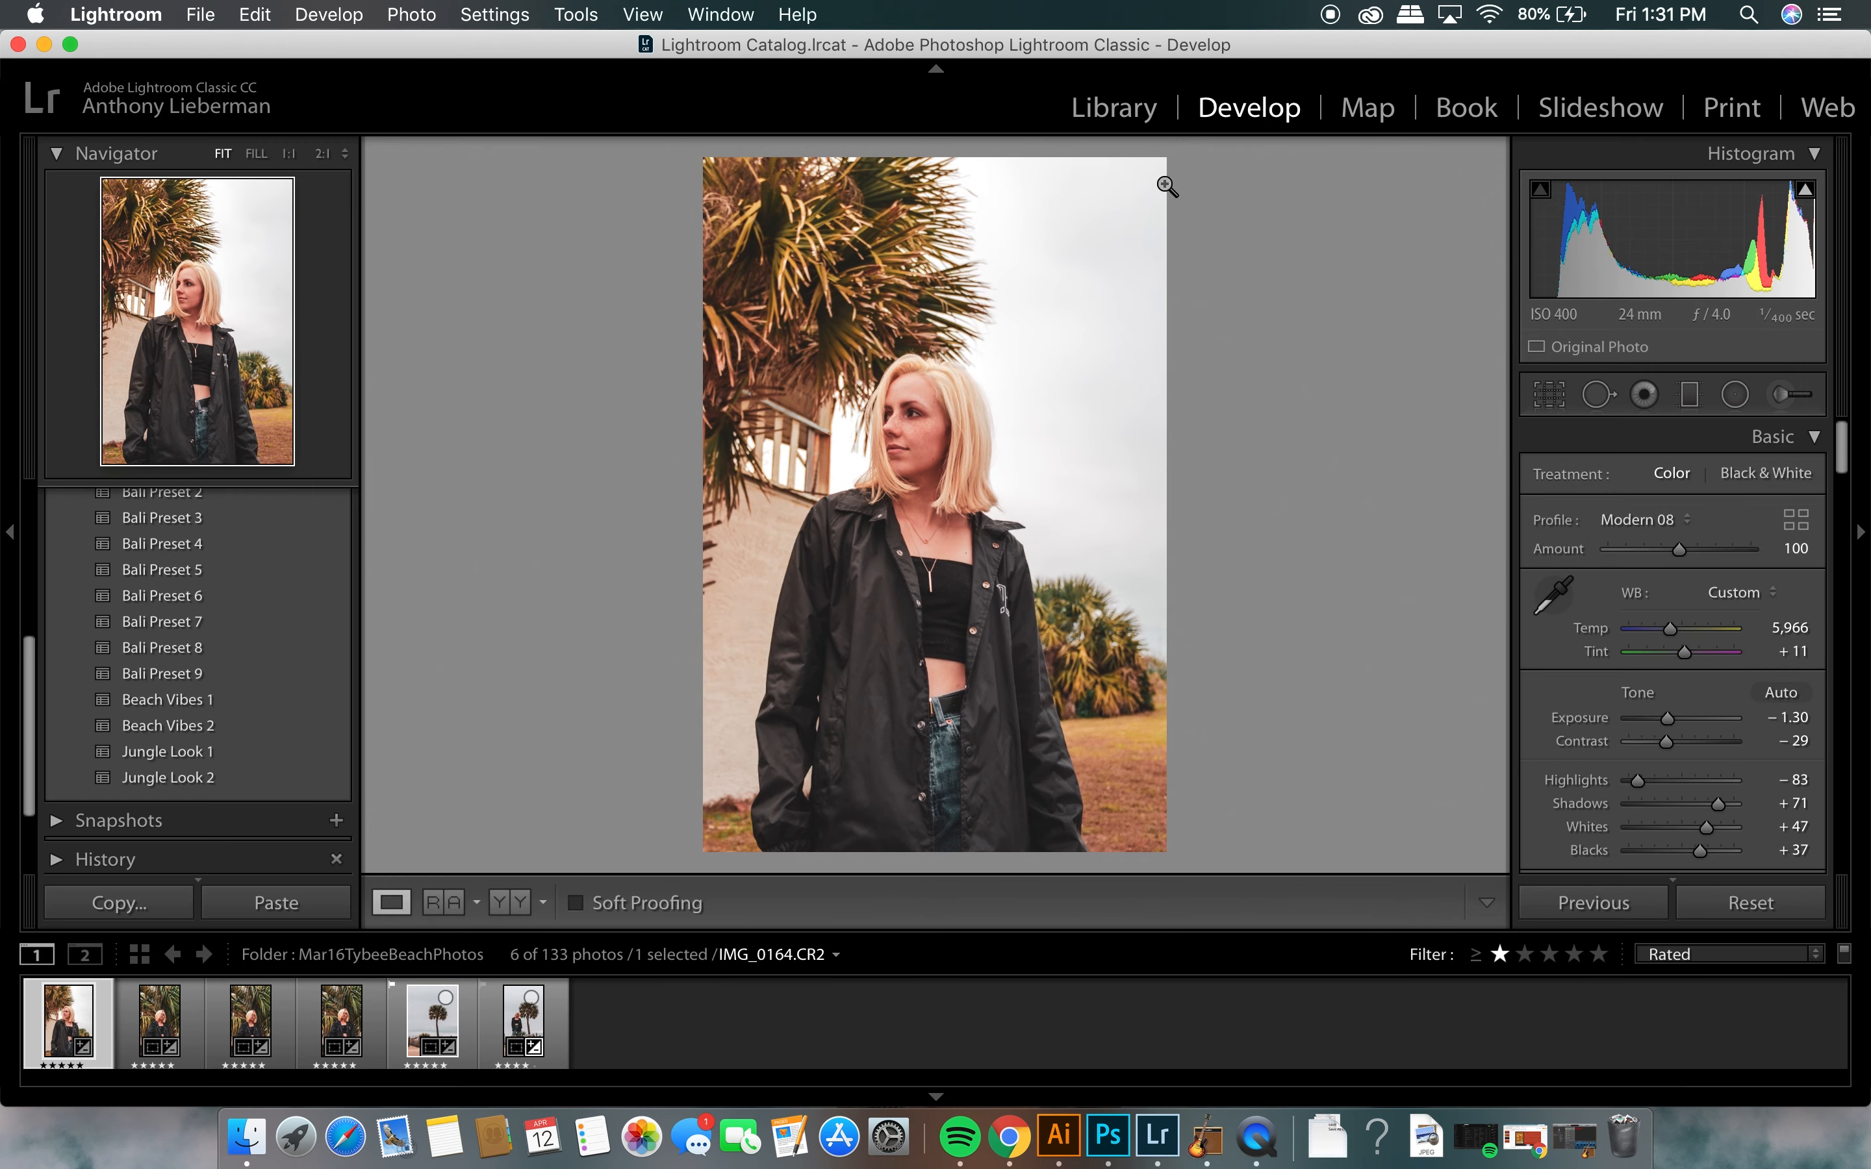
Step: Add a second graduated filter diagonally over the upper-right sky and reset its Temp, Tint, Exposure, Contrast, Highlights and Whites to 0
key(m)
drag(1118, 279, 981, 396)
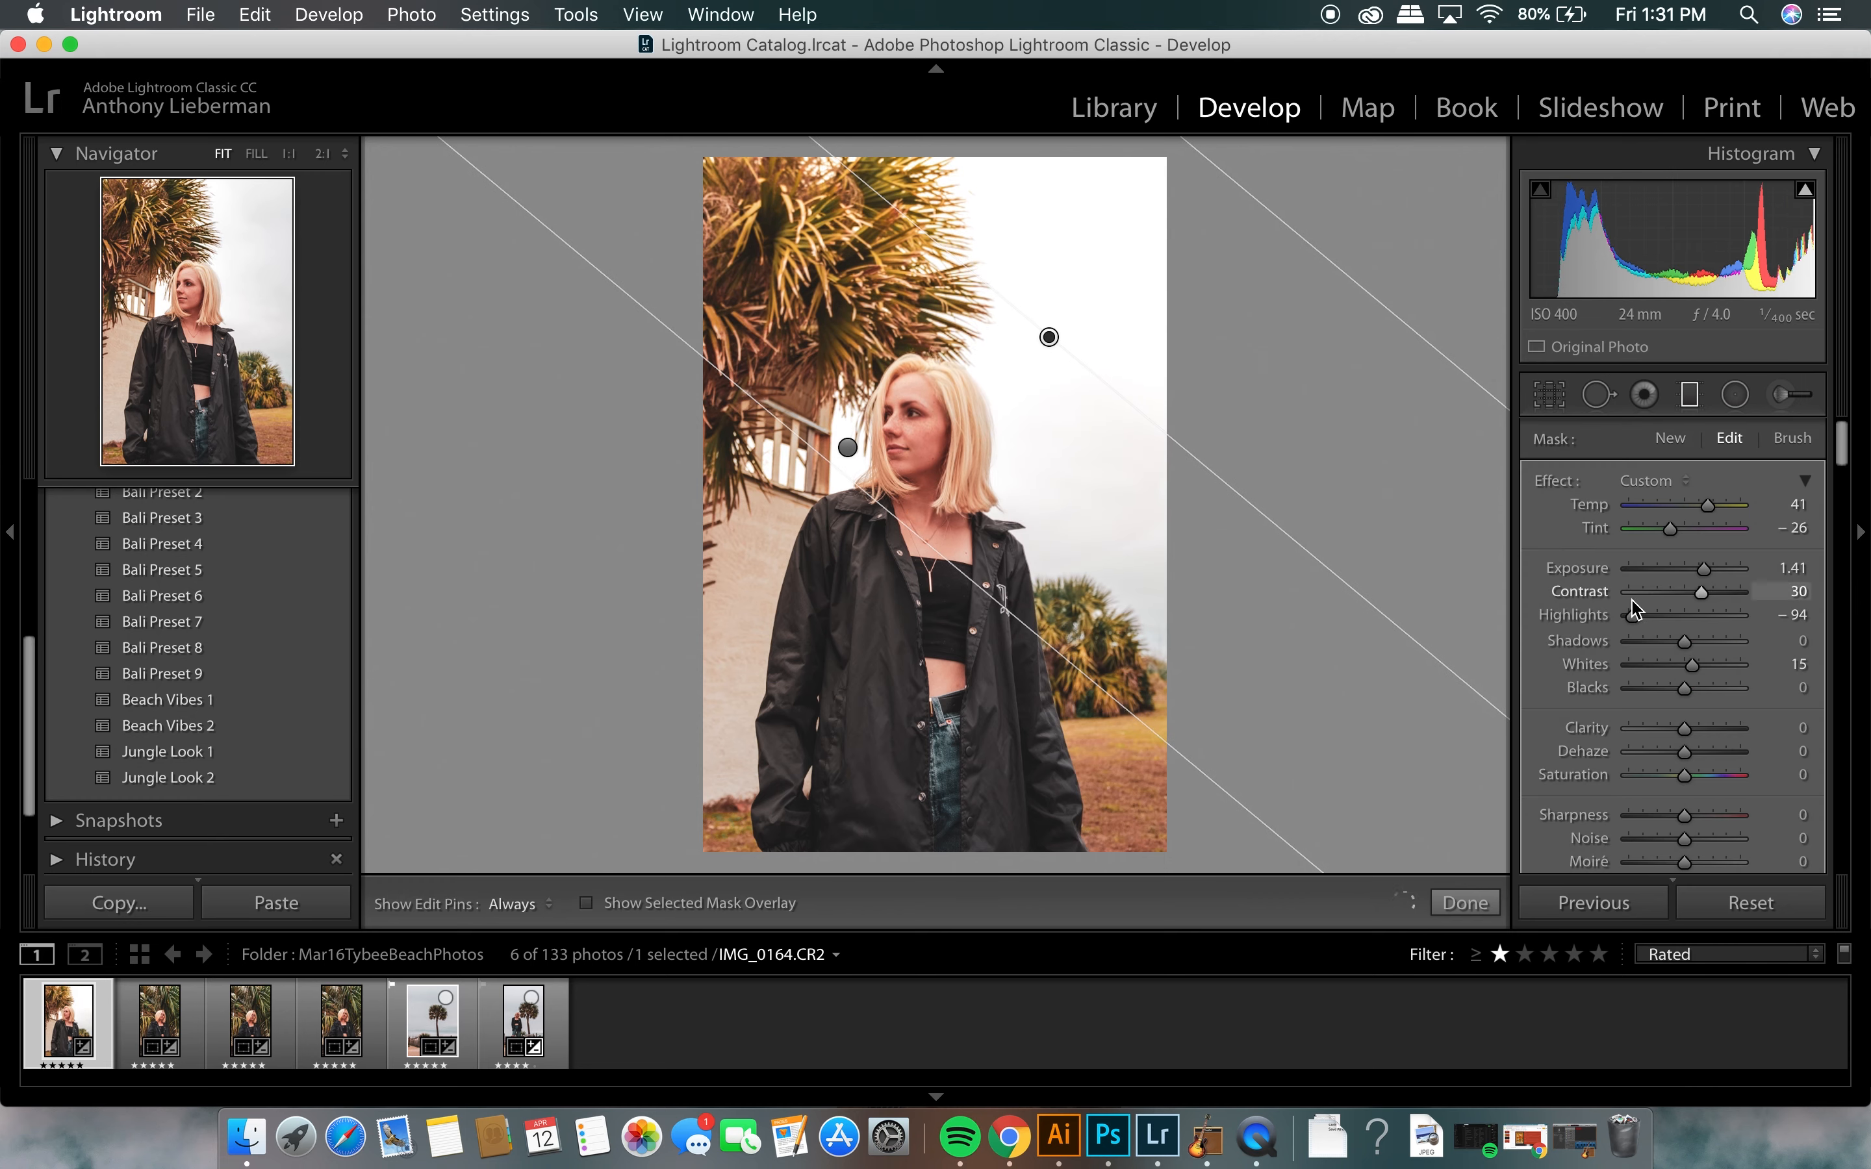
double_click(1633, 612)
double_click(1703, 592)
double_click(1704, 568)
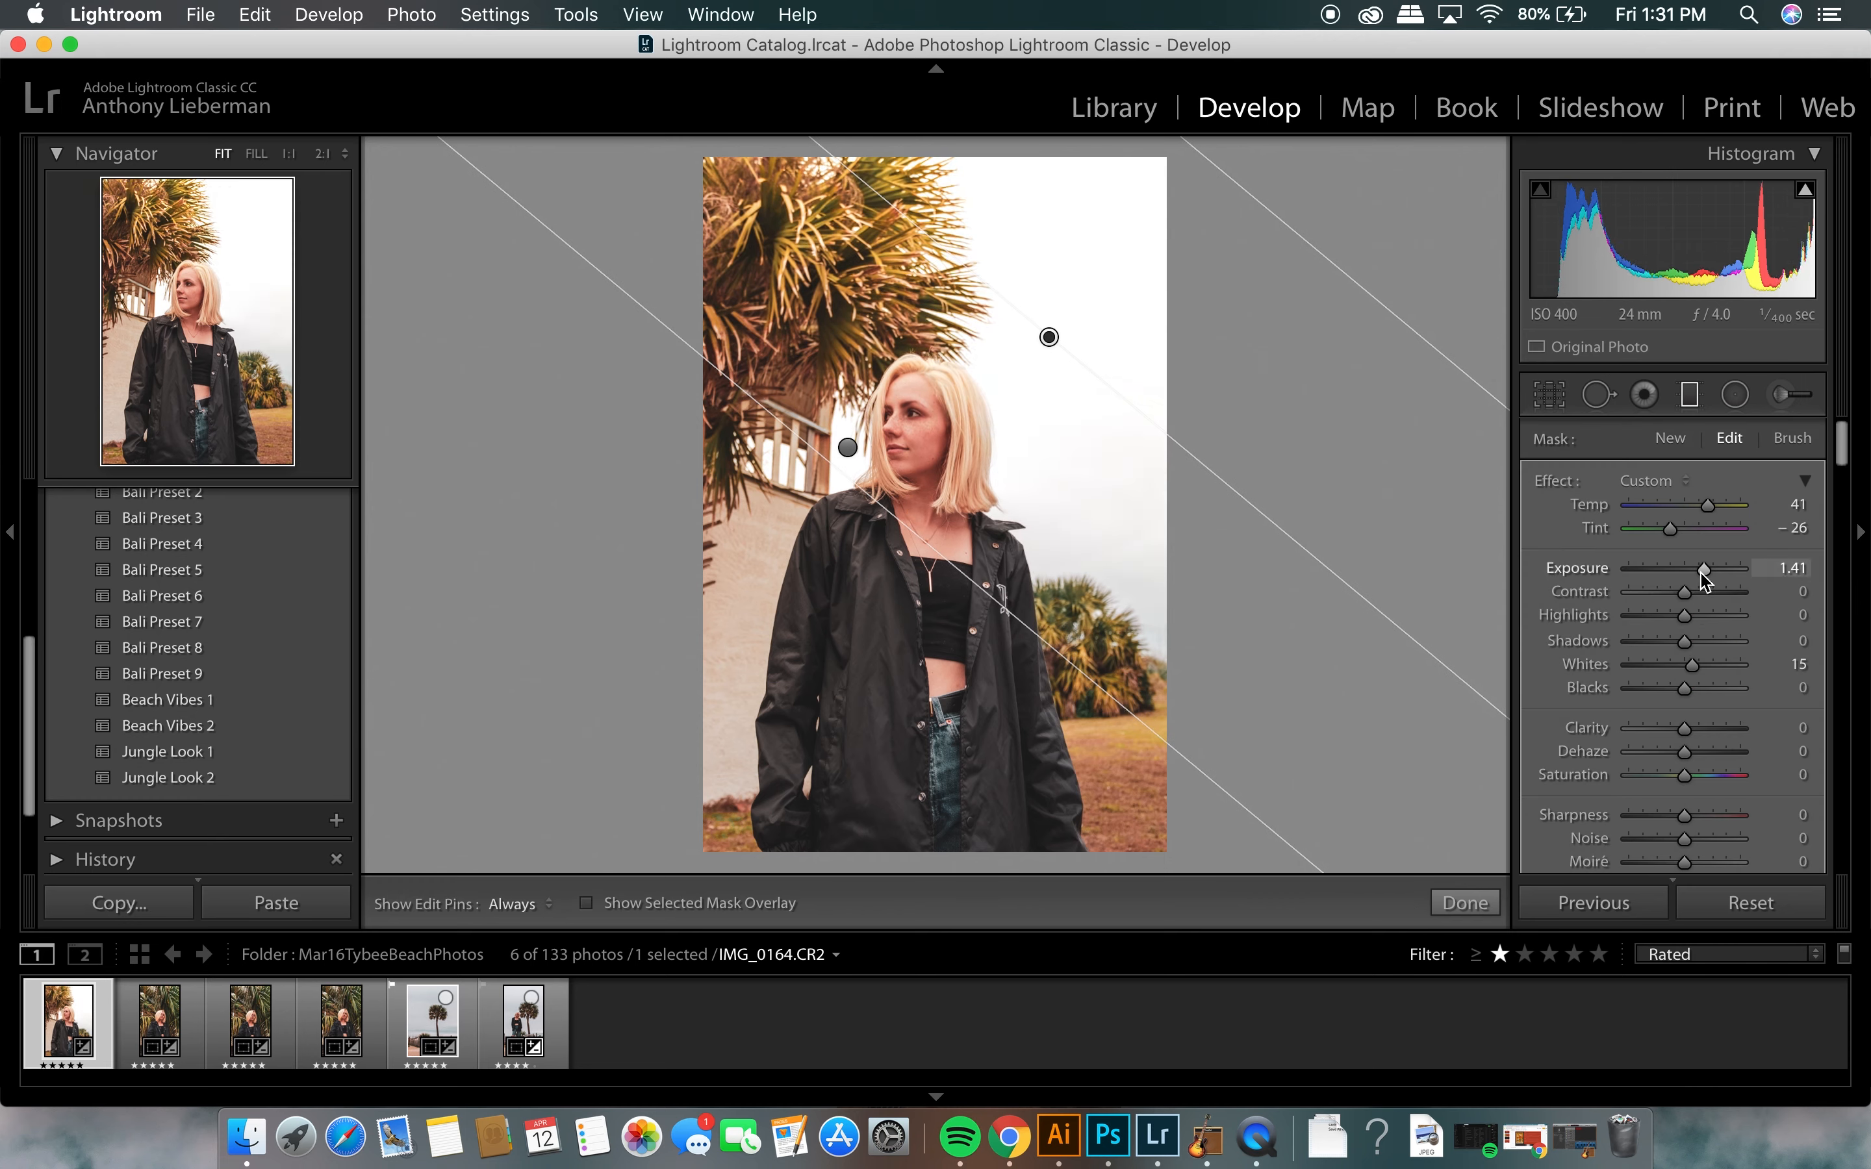
double_click(1689, 665)
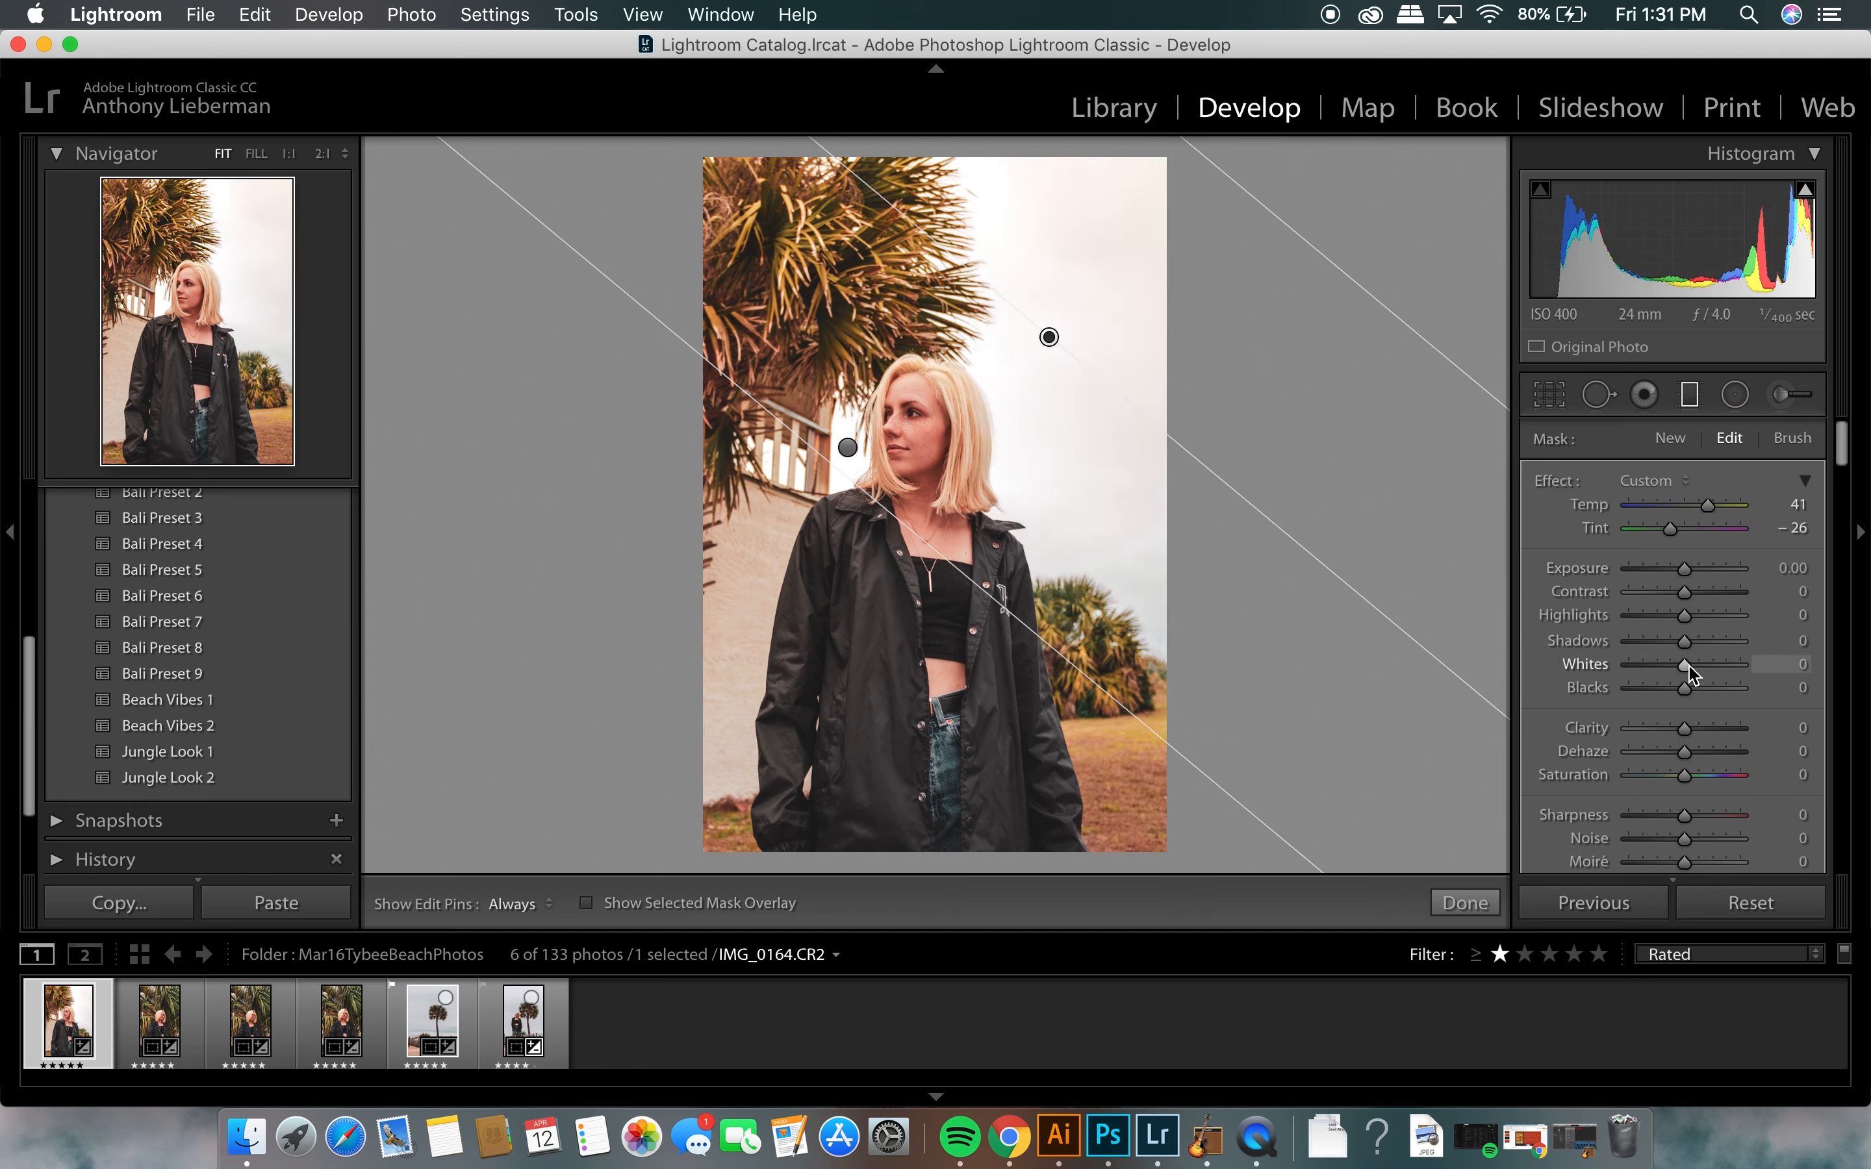
double_click(1710, 507)
double_click(1675, 528)
Step: Set the sky filter's Temp to −35 and Exposure to −0.46, and move it down beside the woman's hair
drag(1685, 511, 1666, 509)
drag(1034, 342, 989, 418)
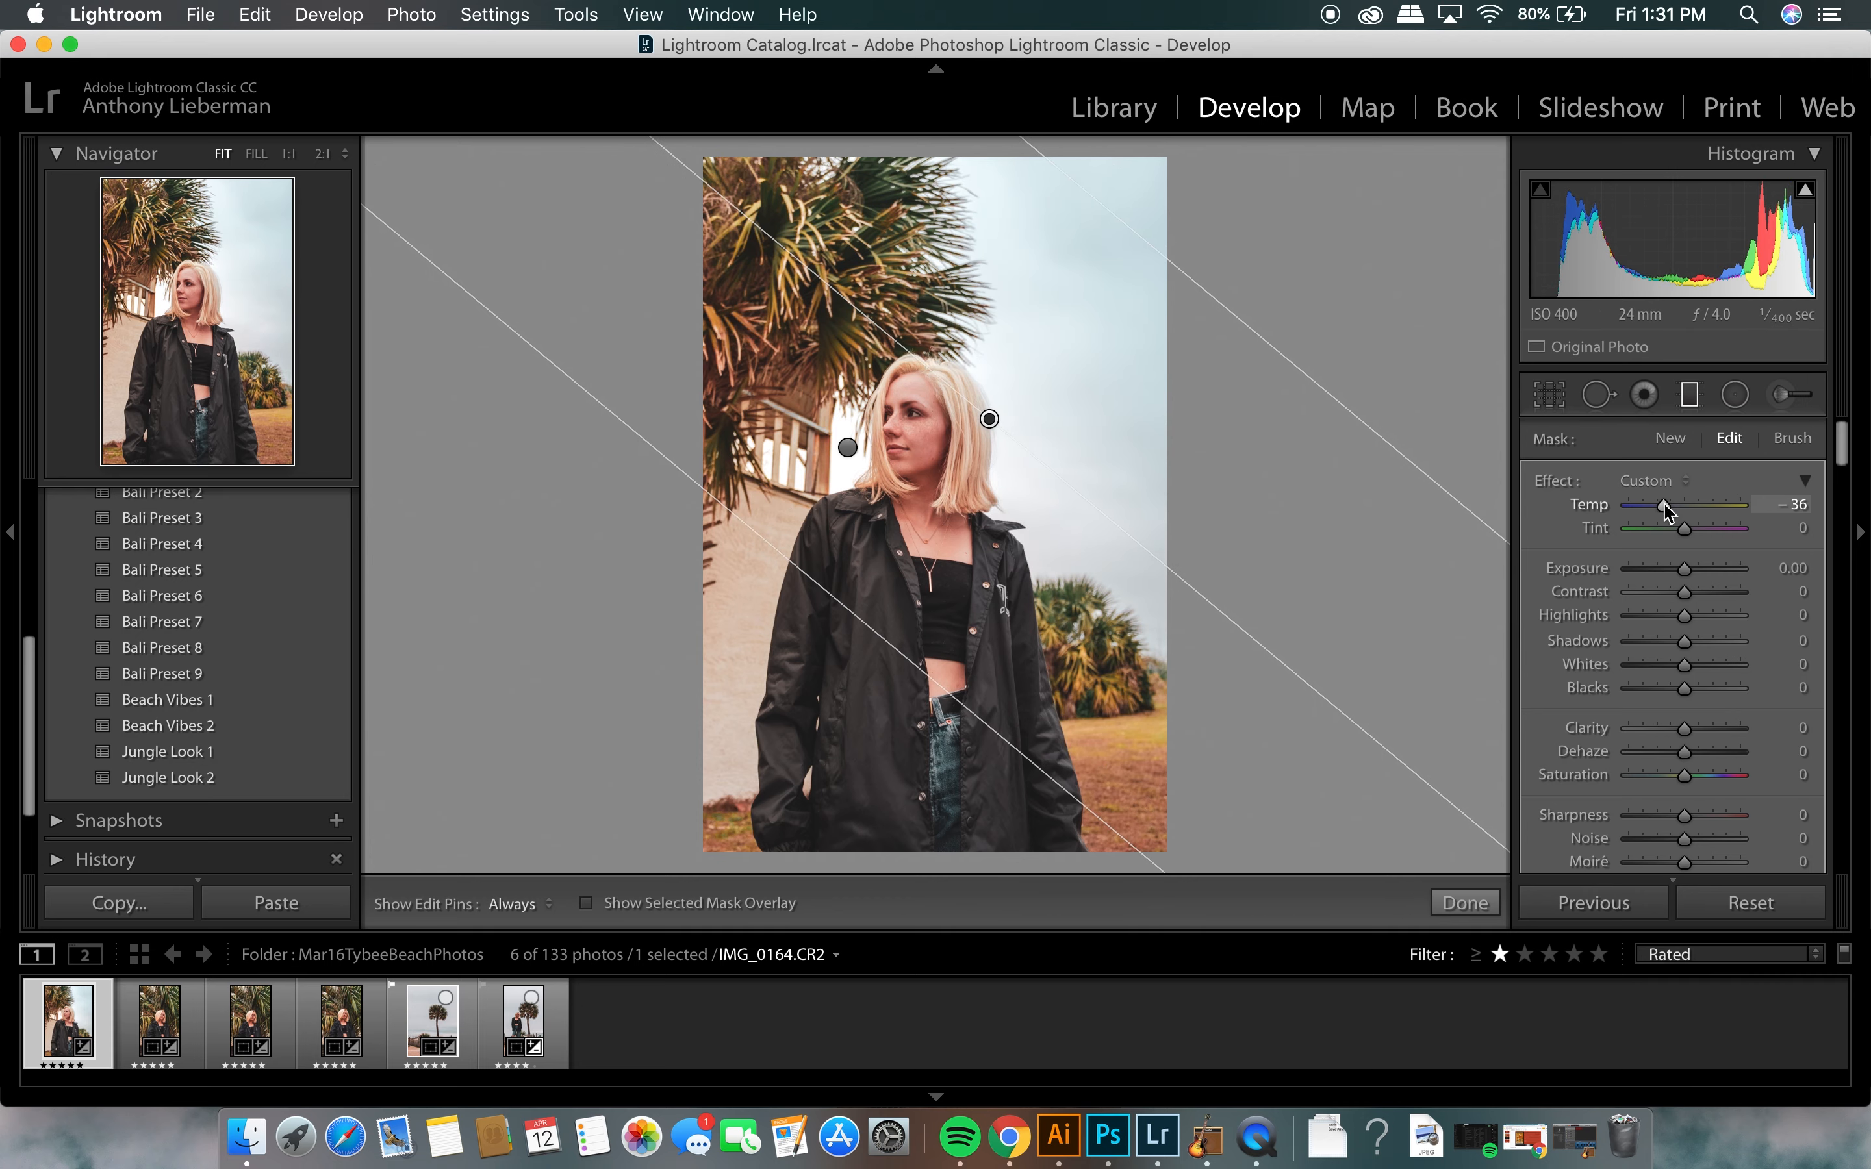
drag(1670, 512, 1680, 578)
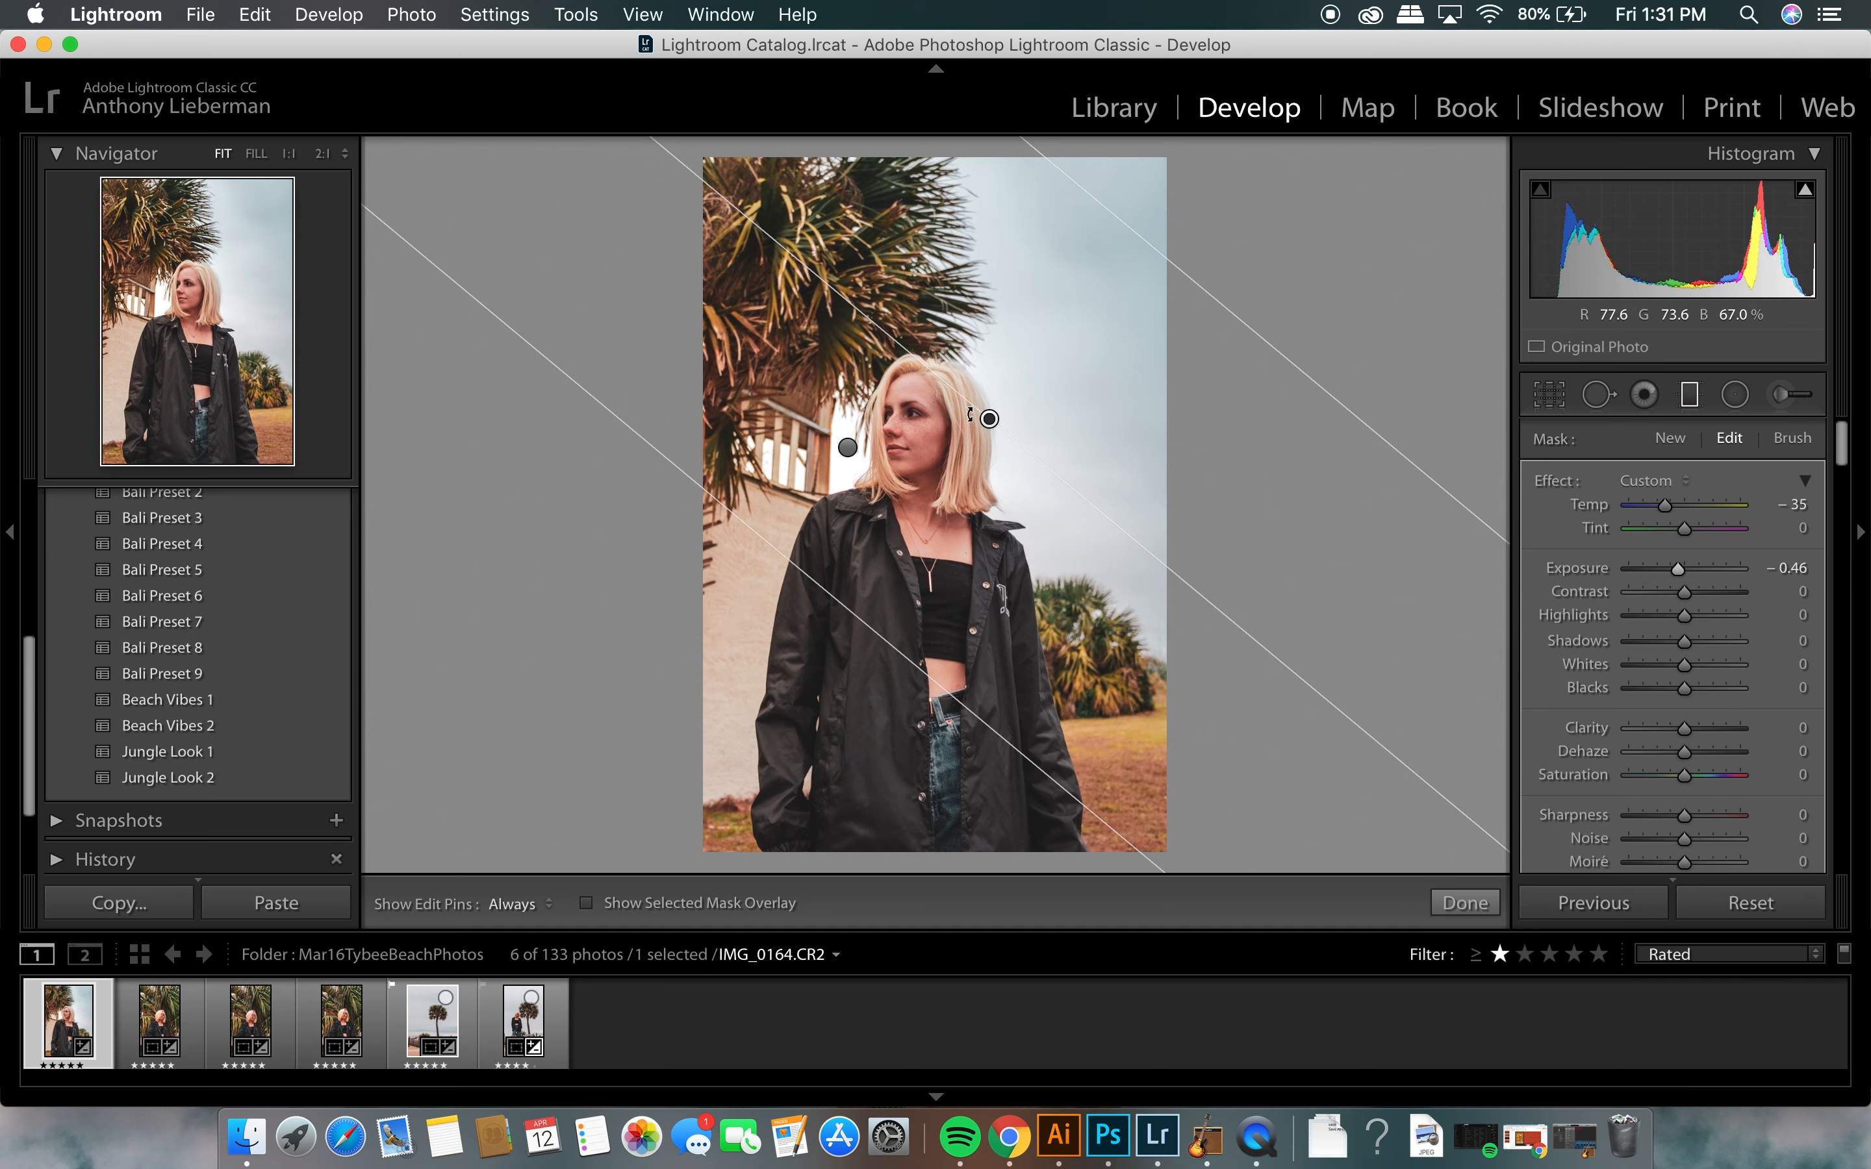
Step: Rotate the sky filter to a steeper angle, shift it right away from the hair, and warm its Temp slightly
drag(961, 406, 1048, 415)
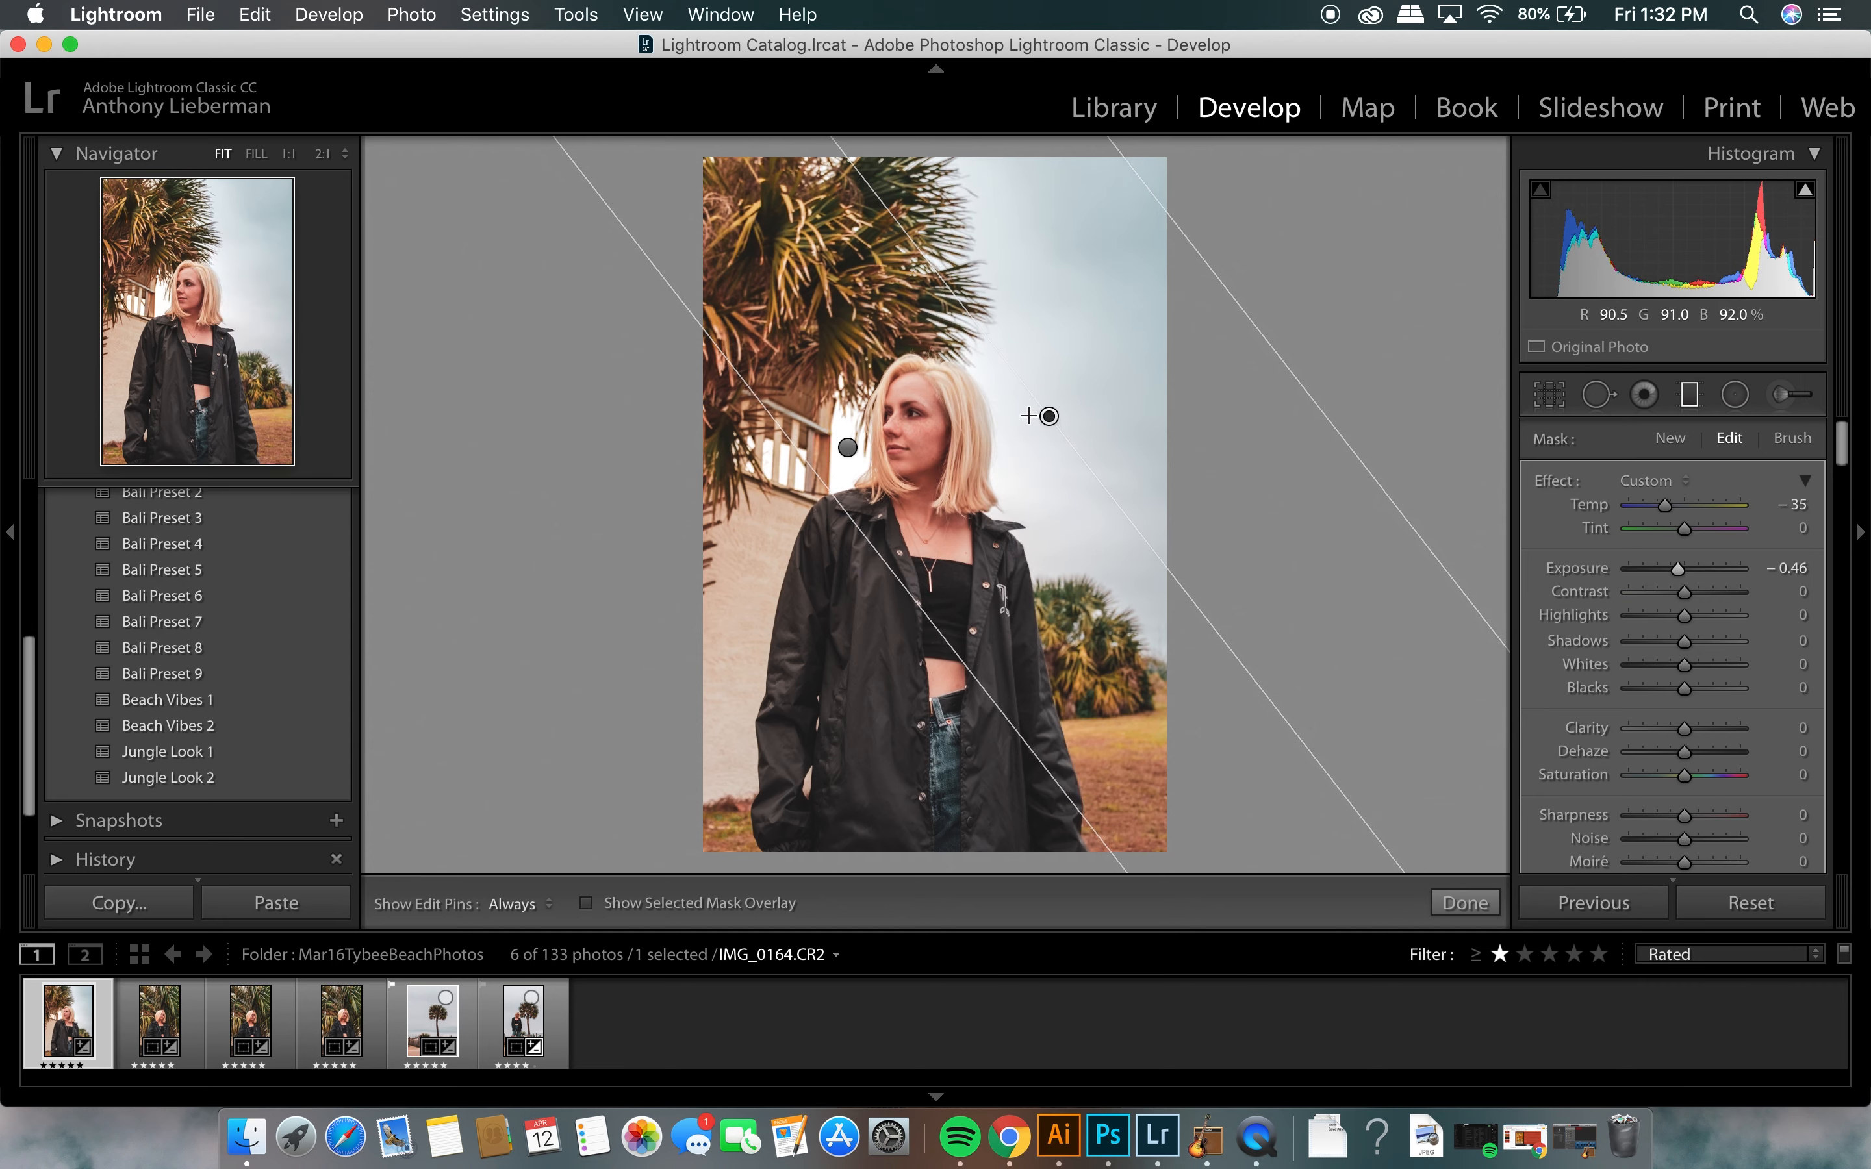
drag(1045, 409, 1049, 414)
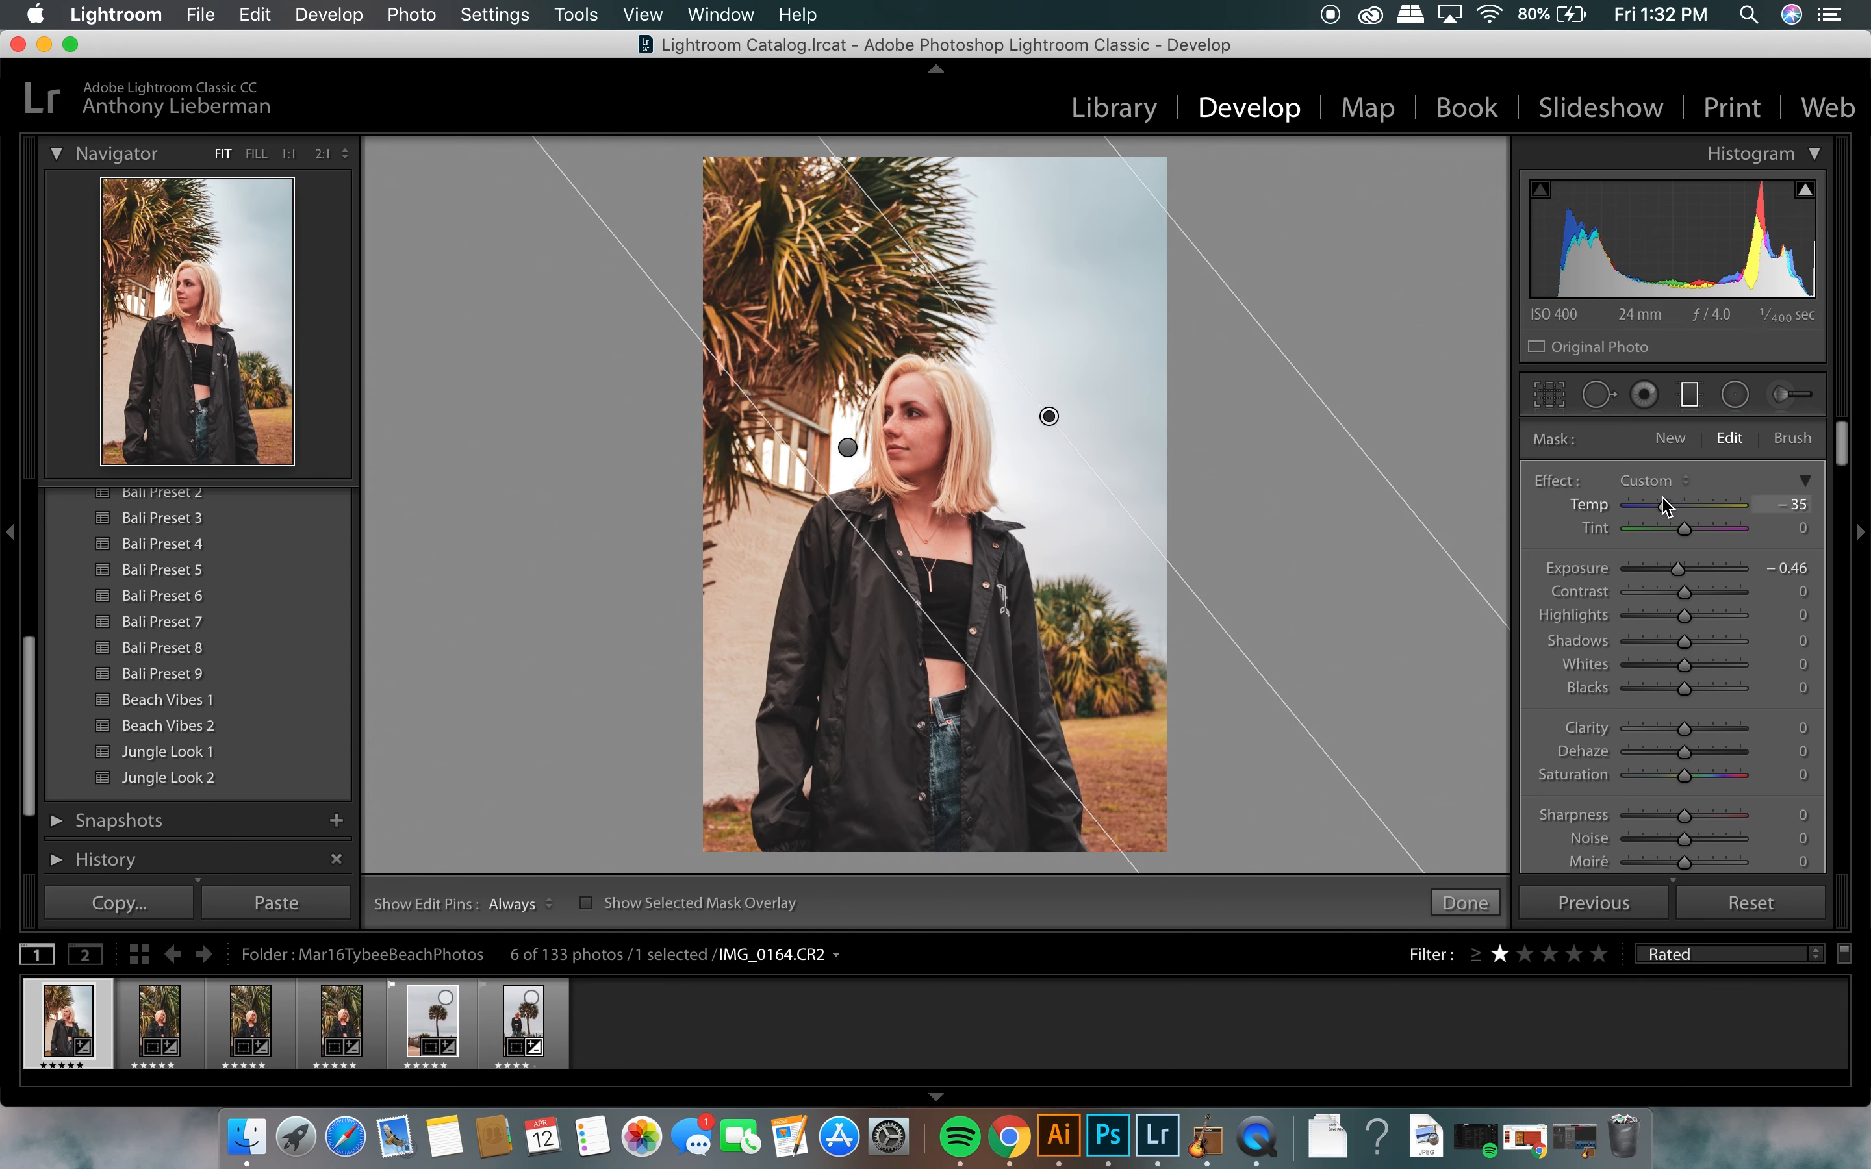
drag(1670, 507, 1673, 507)
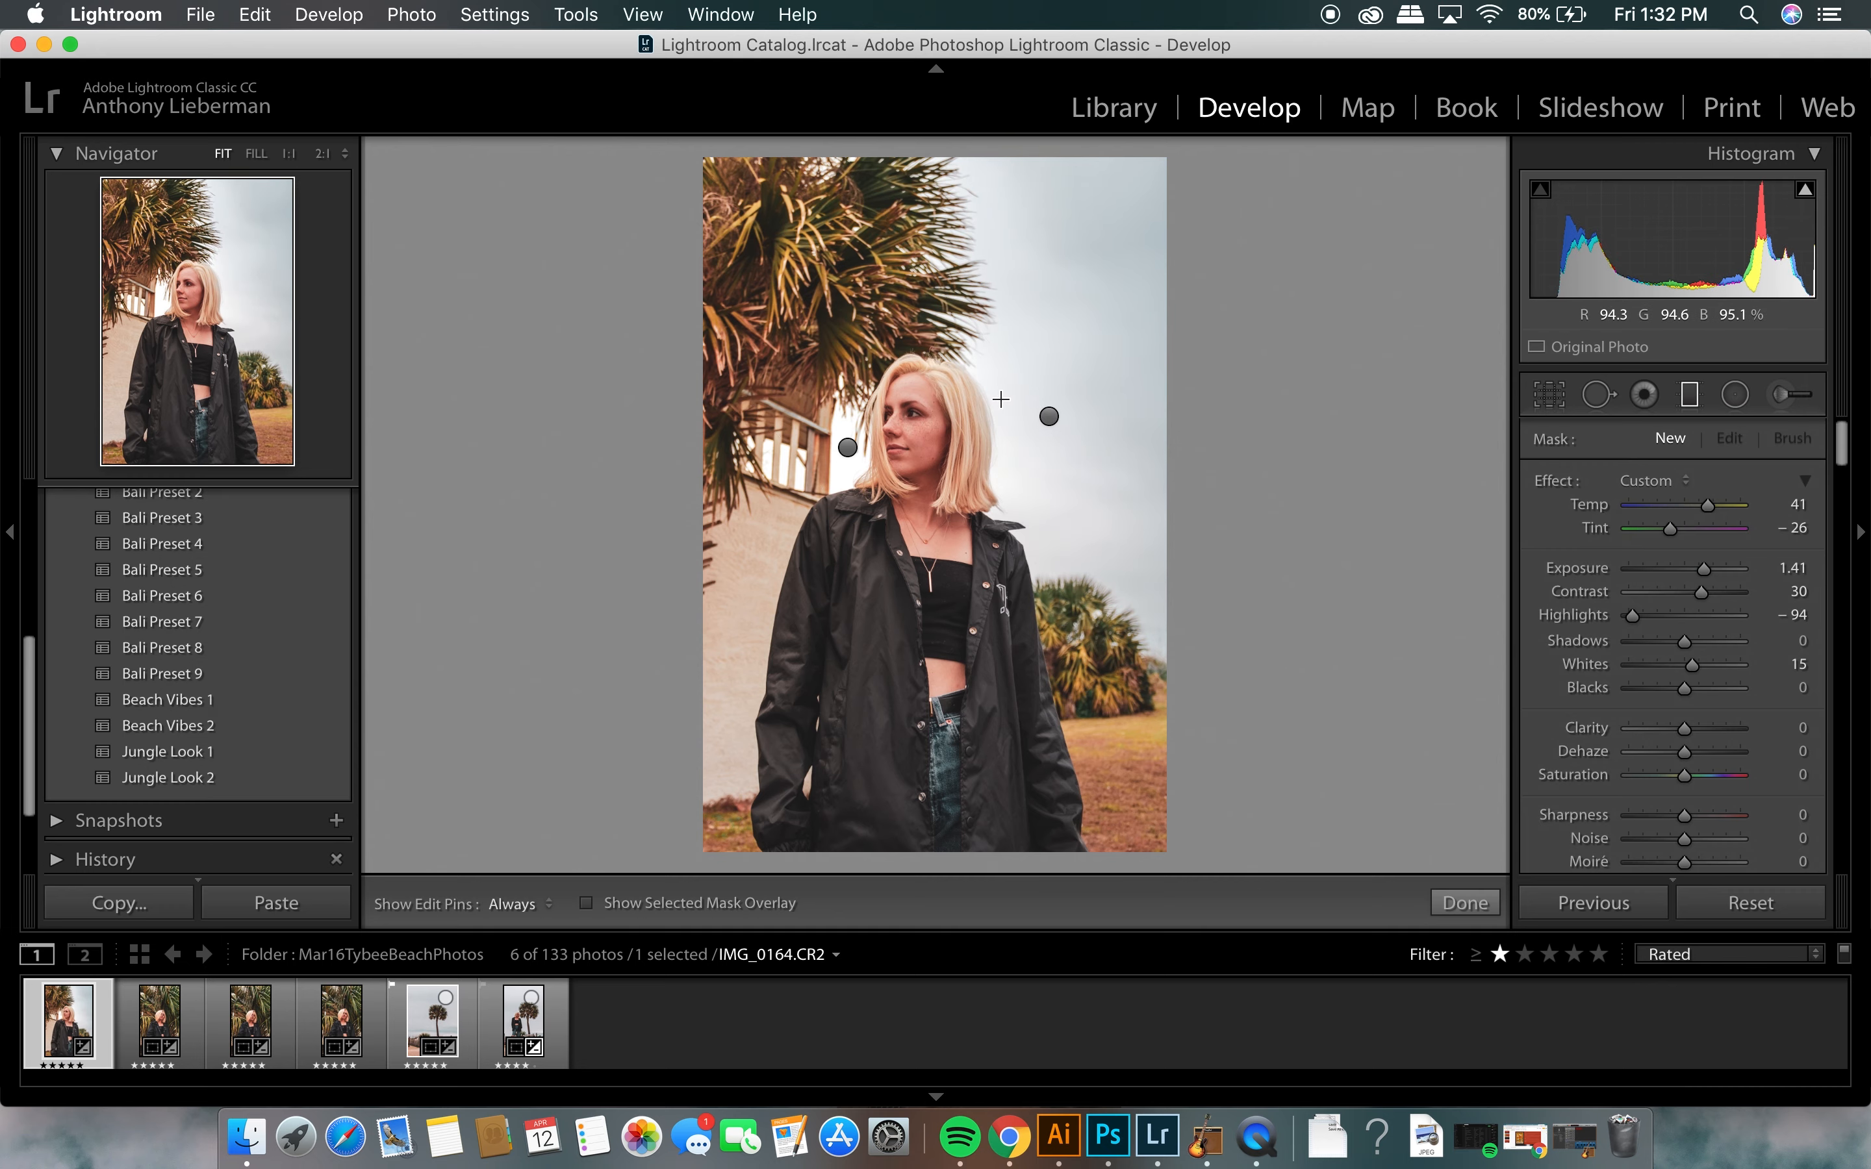
key(m)
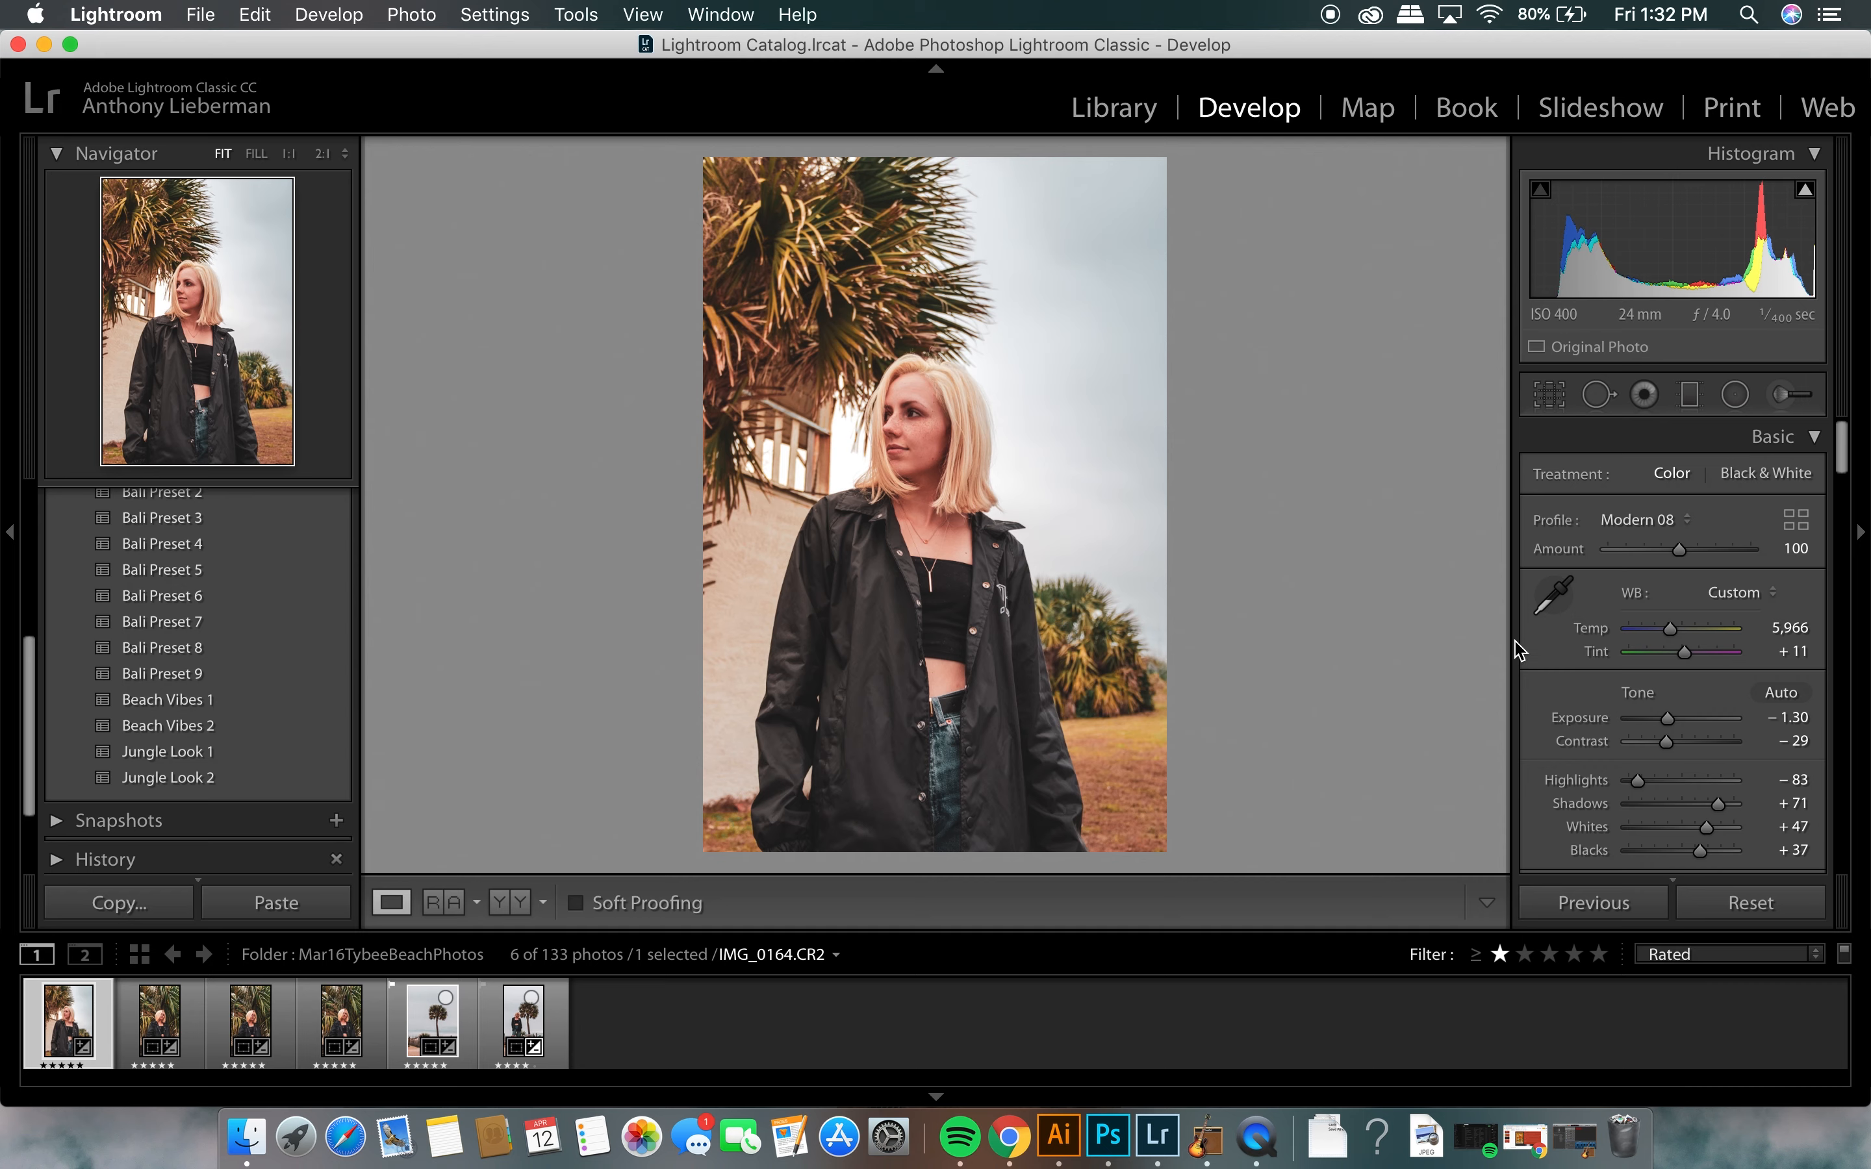
Step: Set Exposure to −1.50, Blacks to +52 and Shadows to +77 for the whole photo
scroll(1639, 680, down, 2)
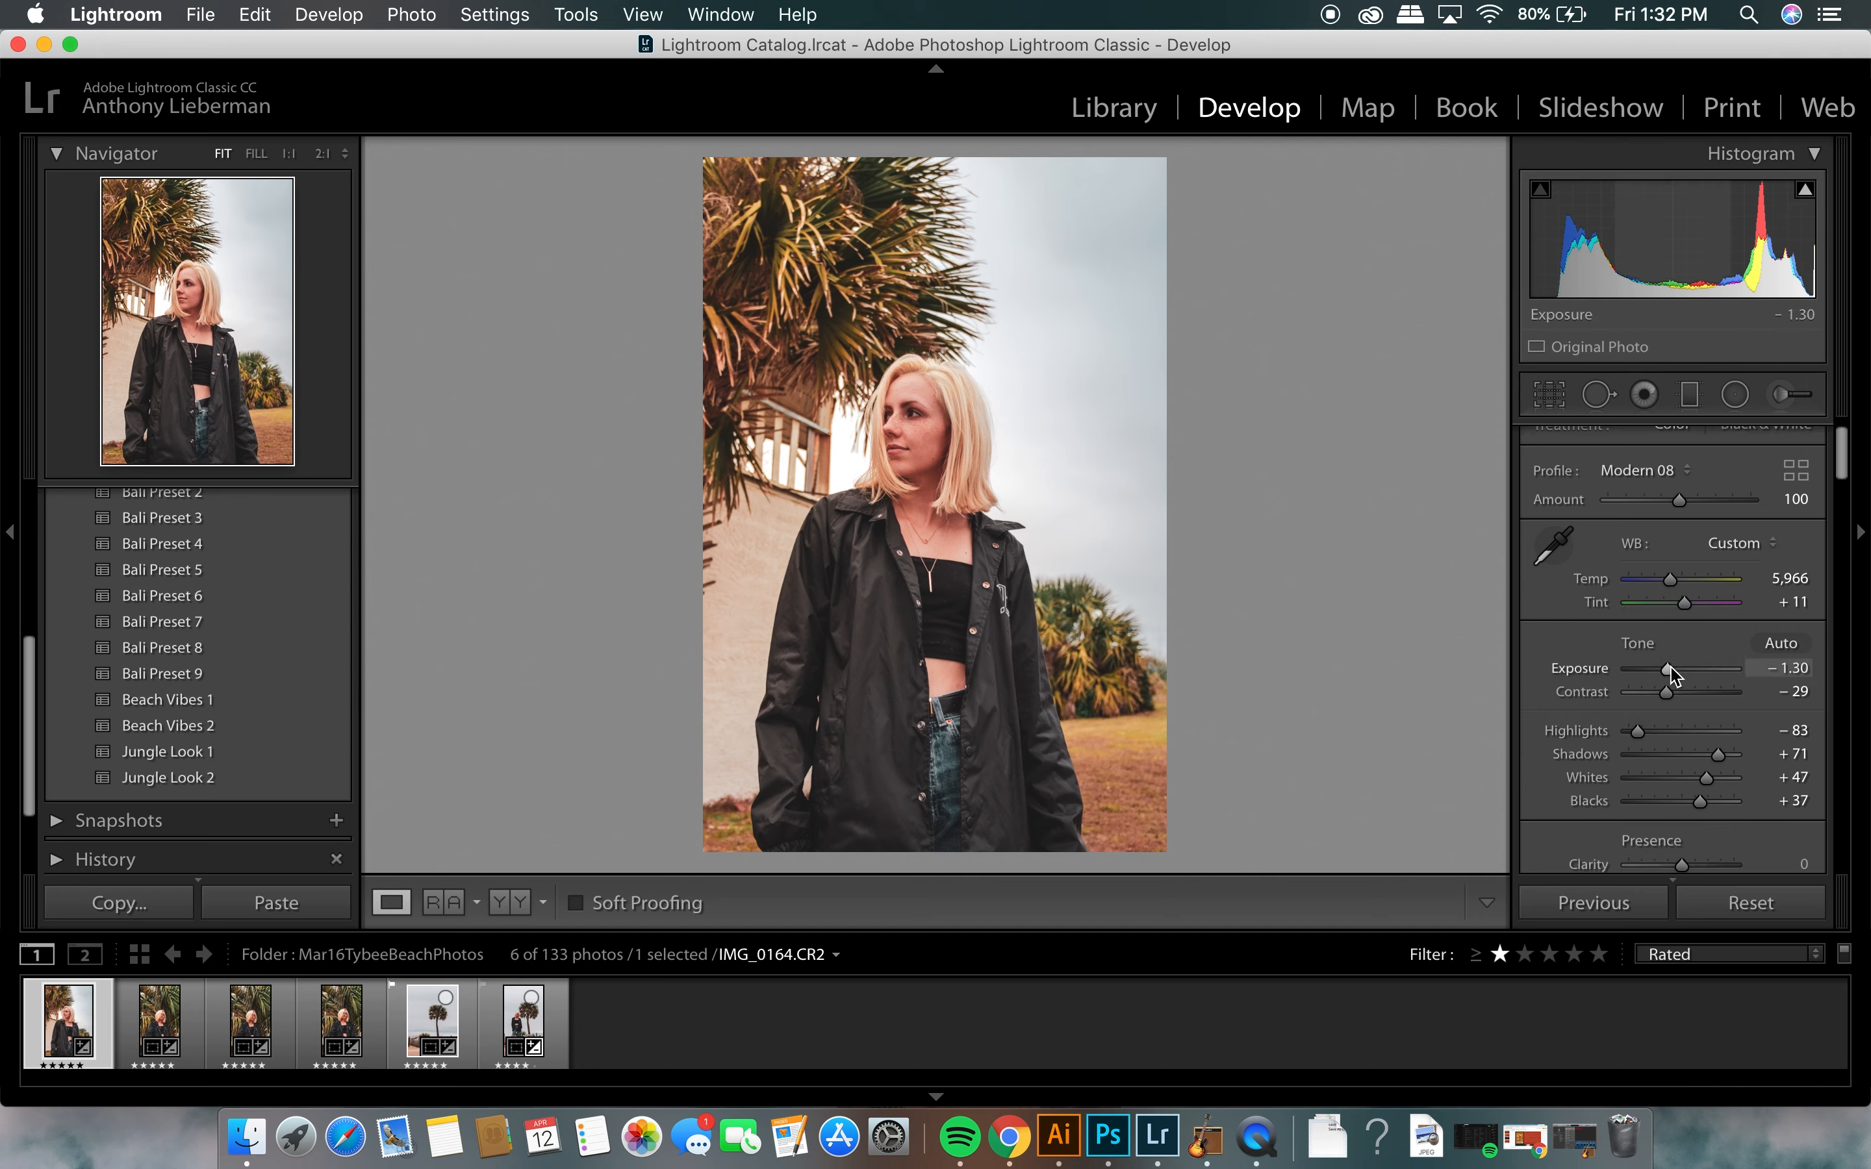
drag(1672, 678, 1668, 678)
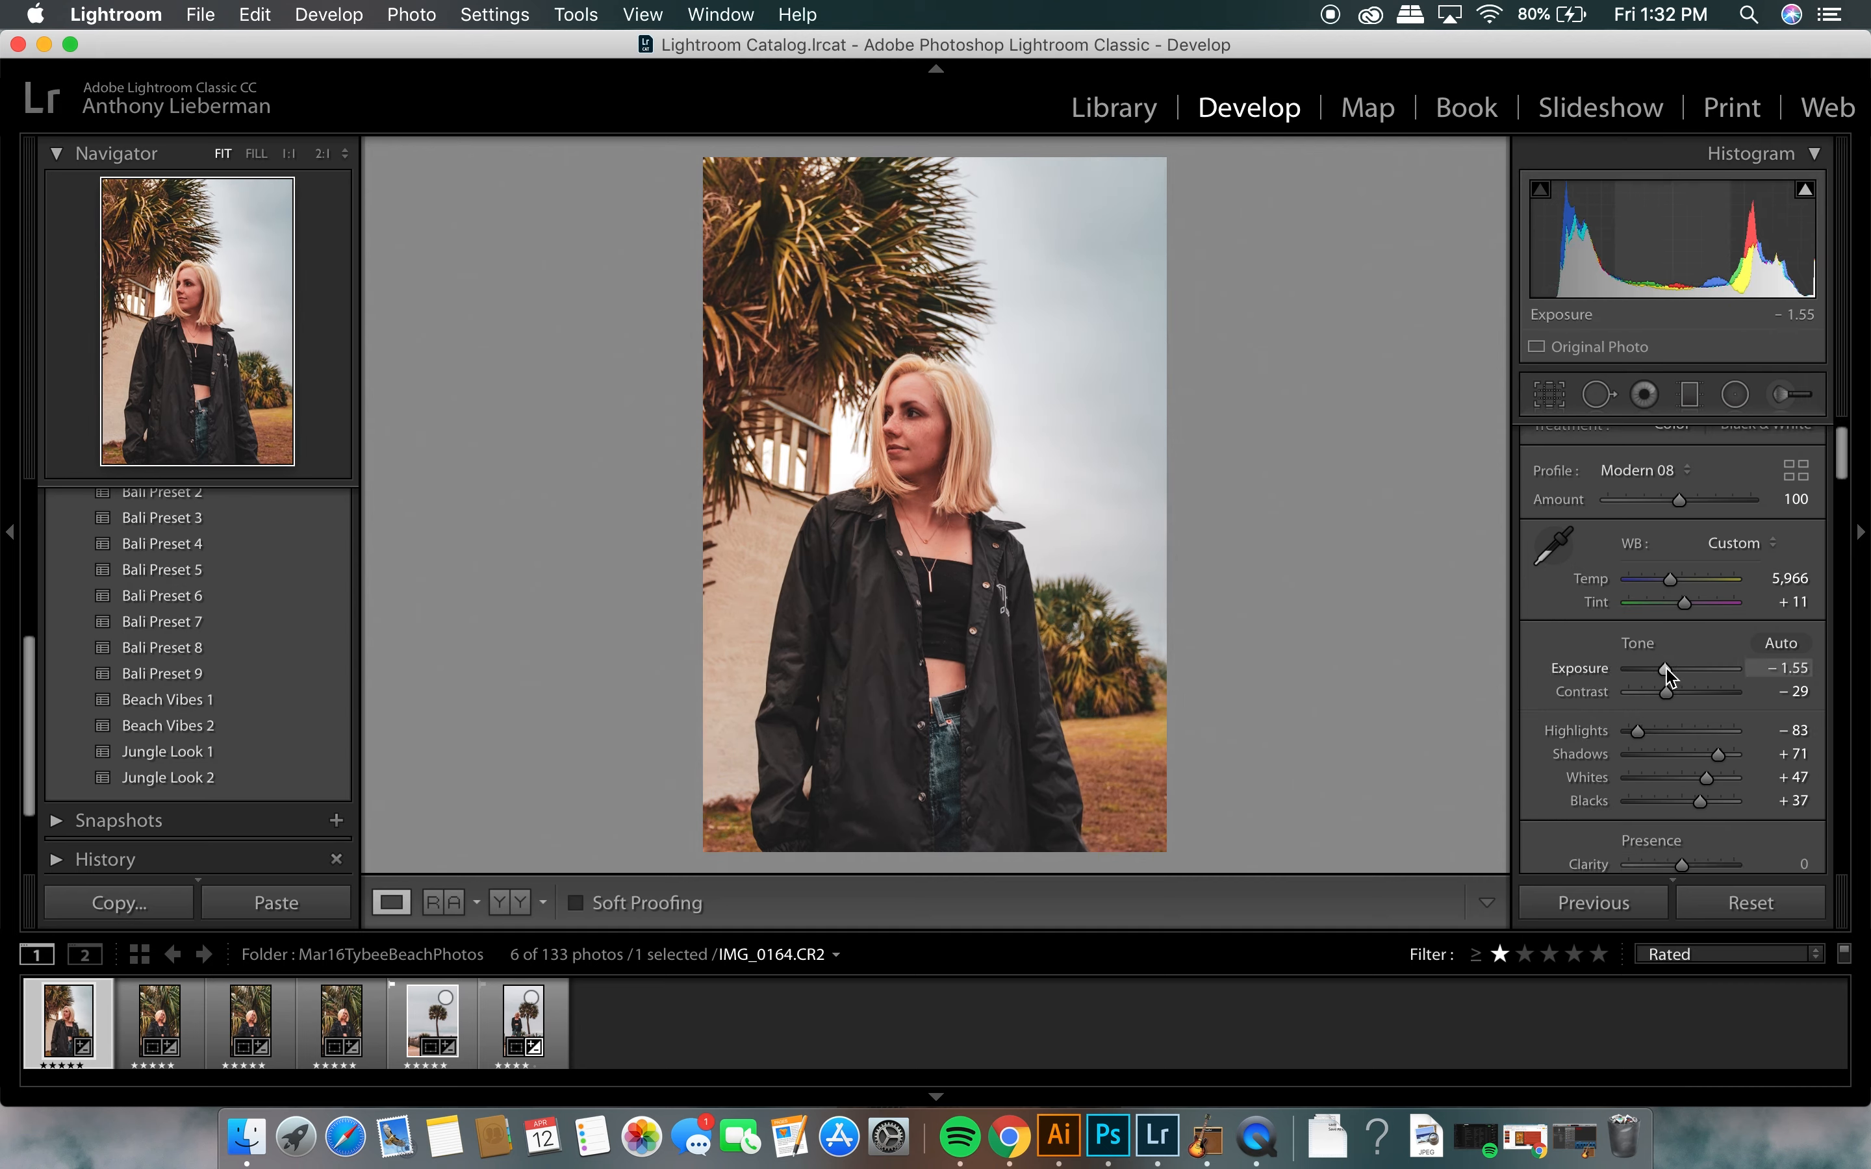
drag(1701, 803, 1707, 804)
drag(1667, 677, 1670, 677)
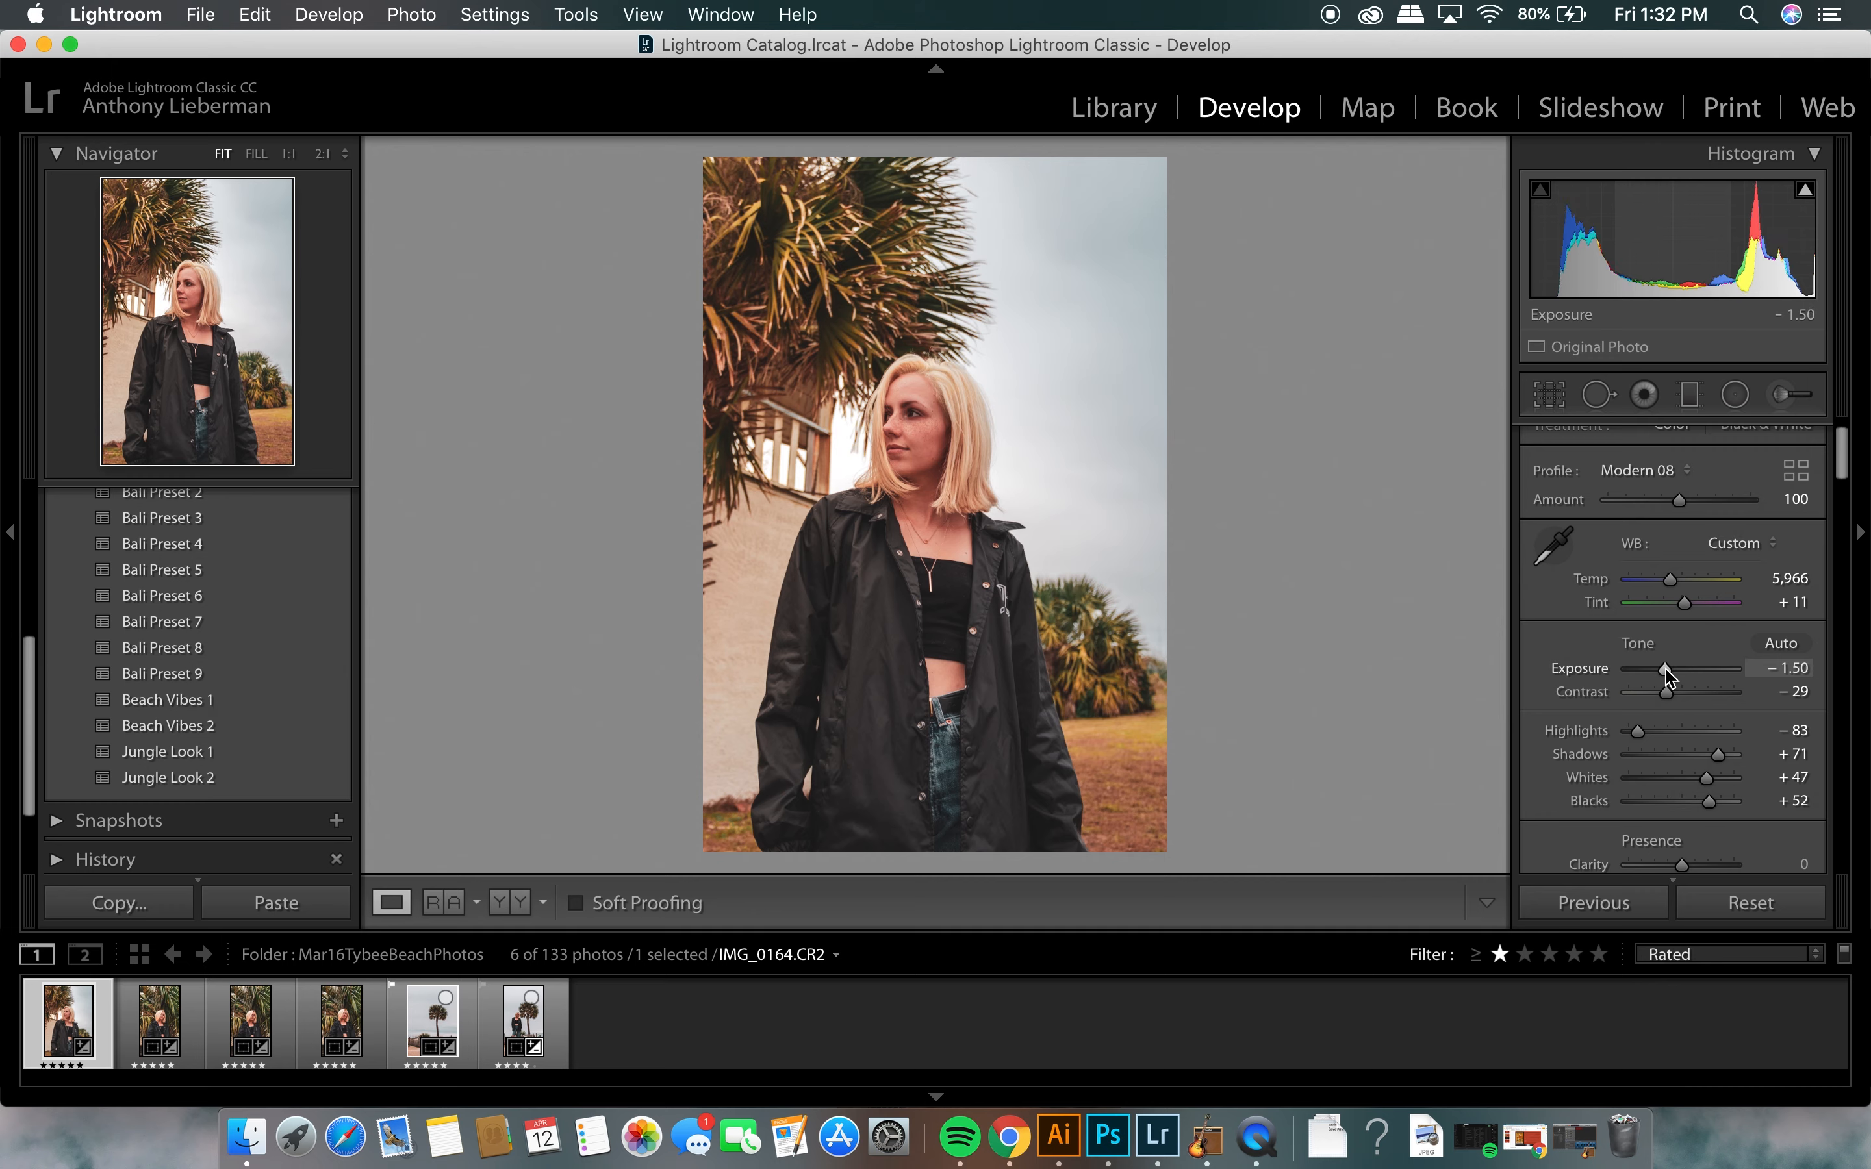
drag(1720, 764, 1723, 760)
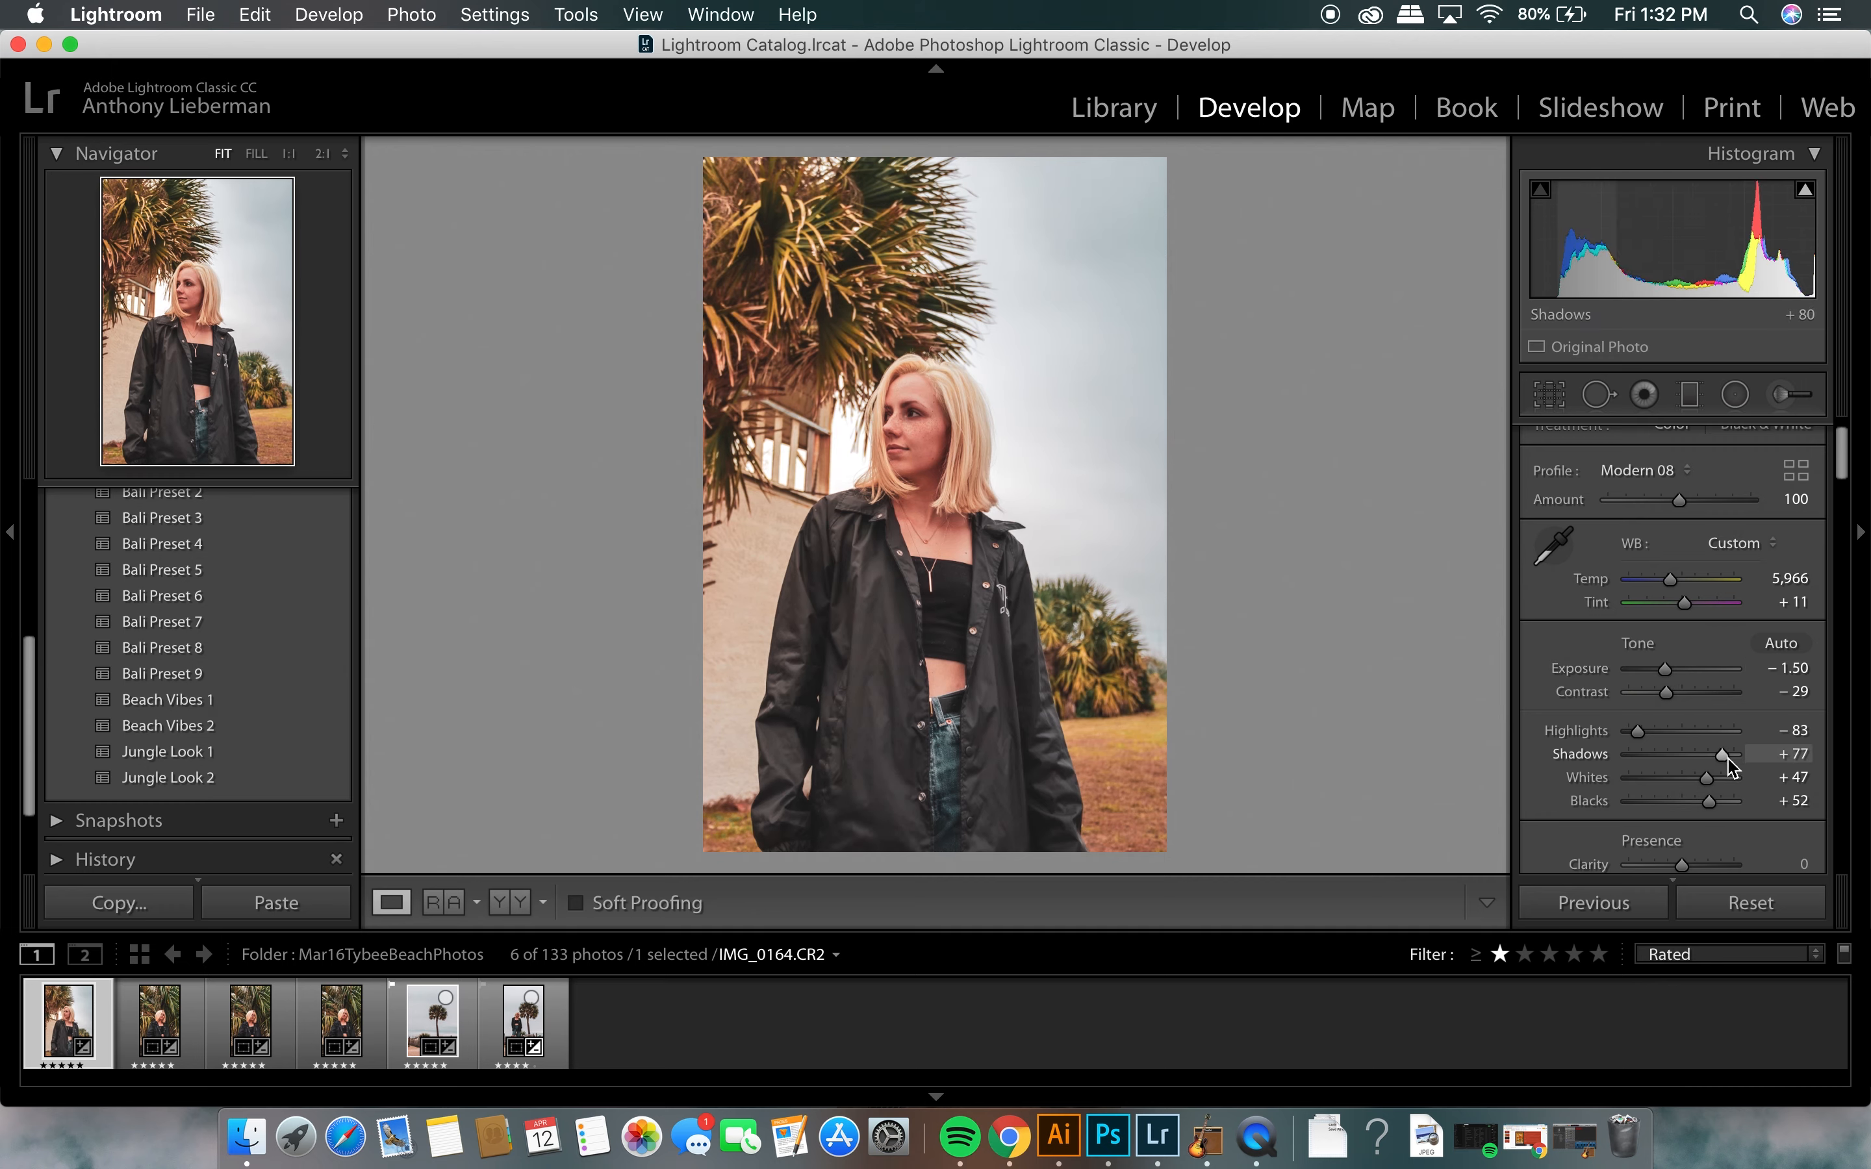
Step: Set Temp to 5,585, Exposure to −1.20 and Blacks to +6, and compare the photo before and after
drag(1670, 579, 1668, 582)
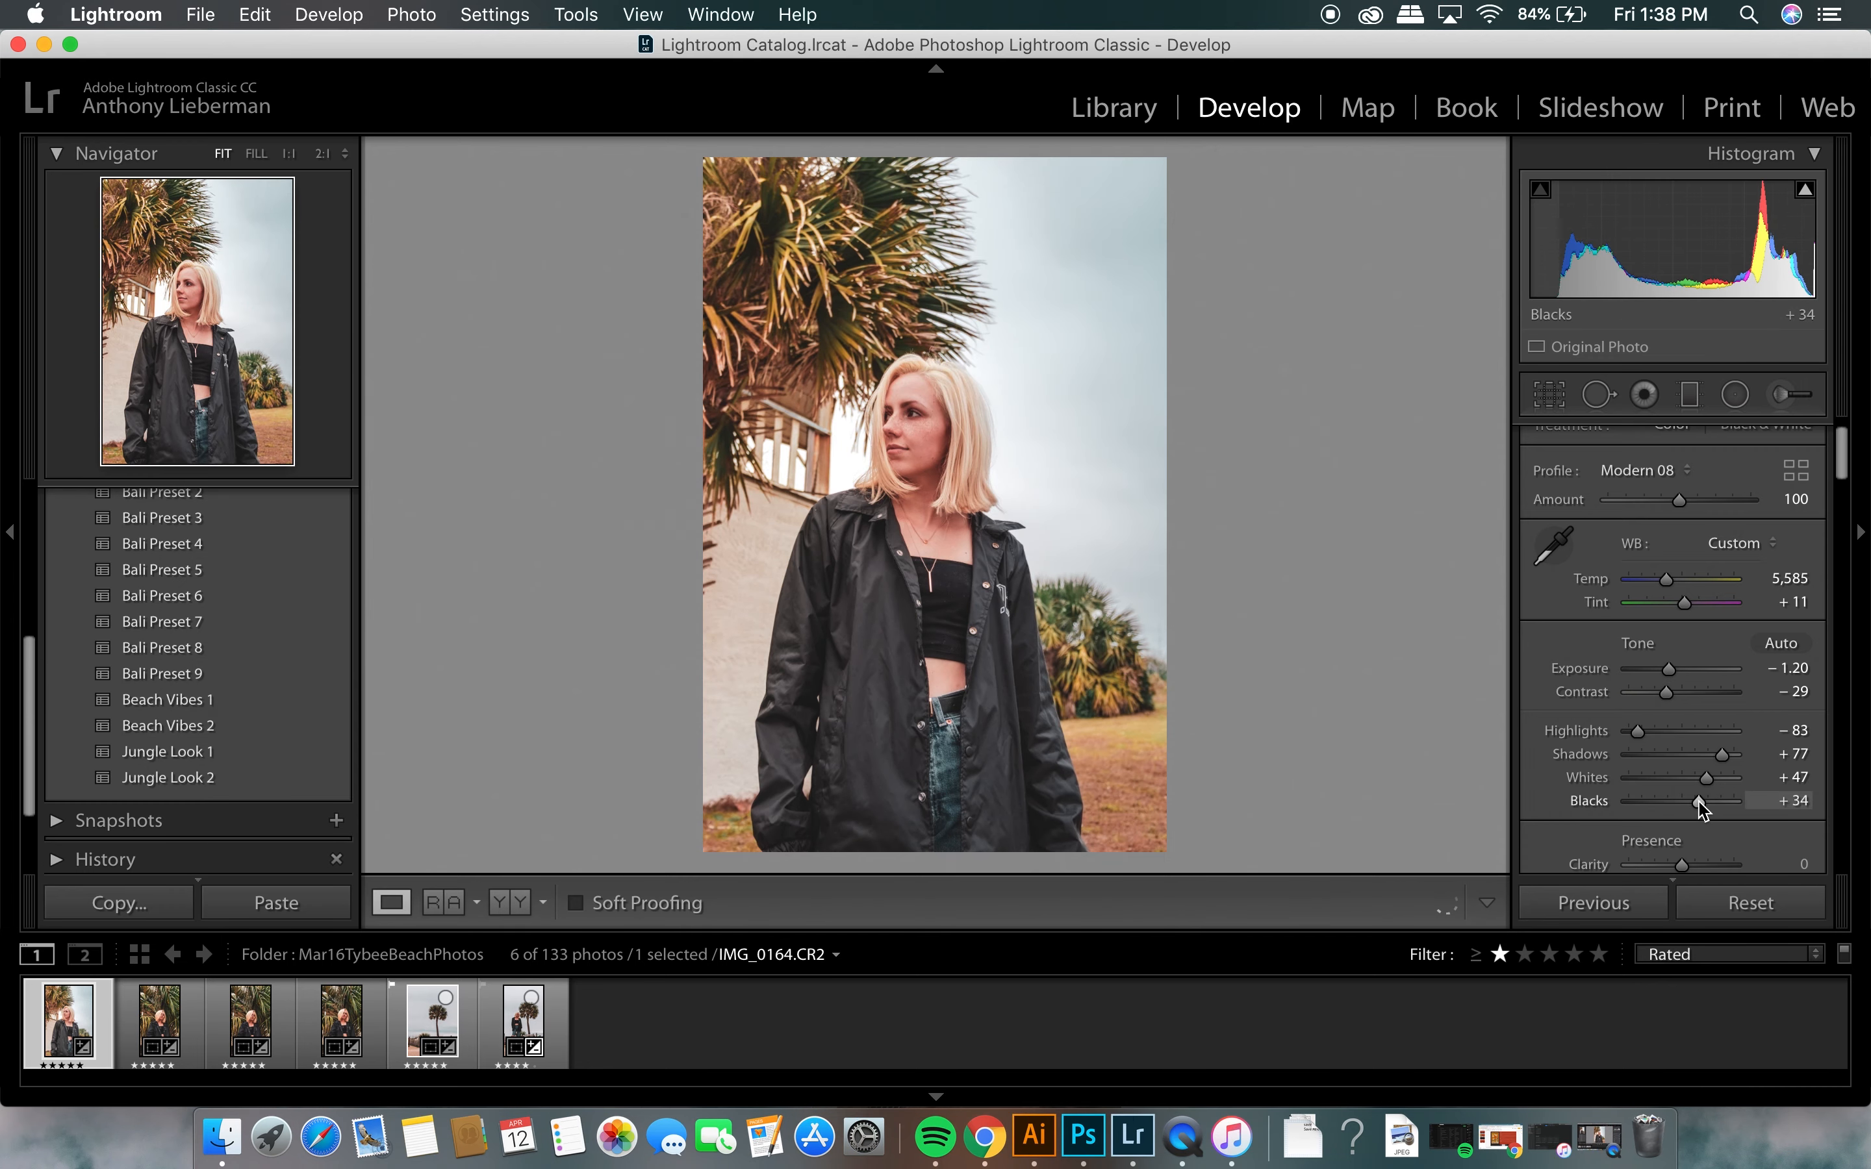
drag(1699, 803, 1683, 803)
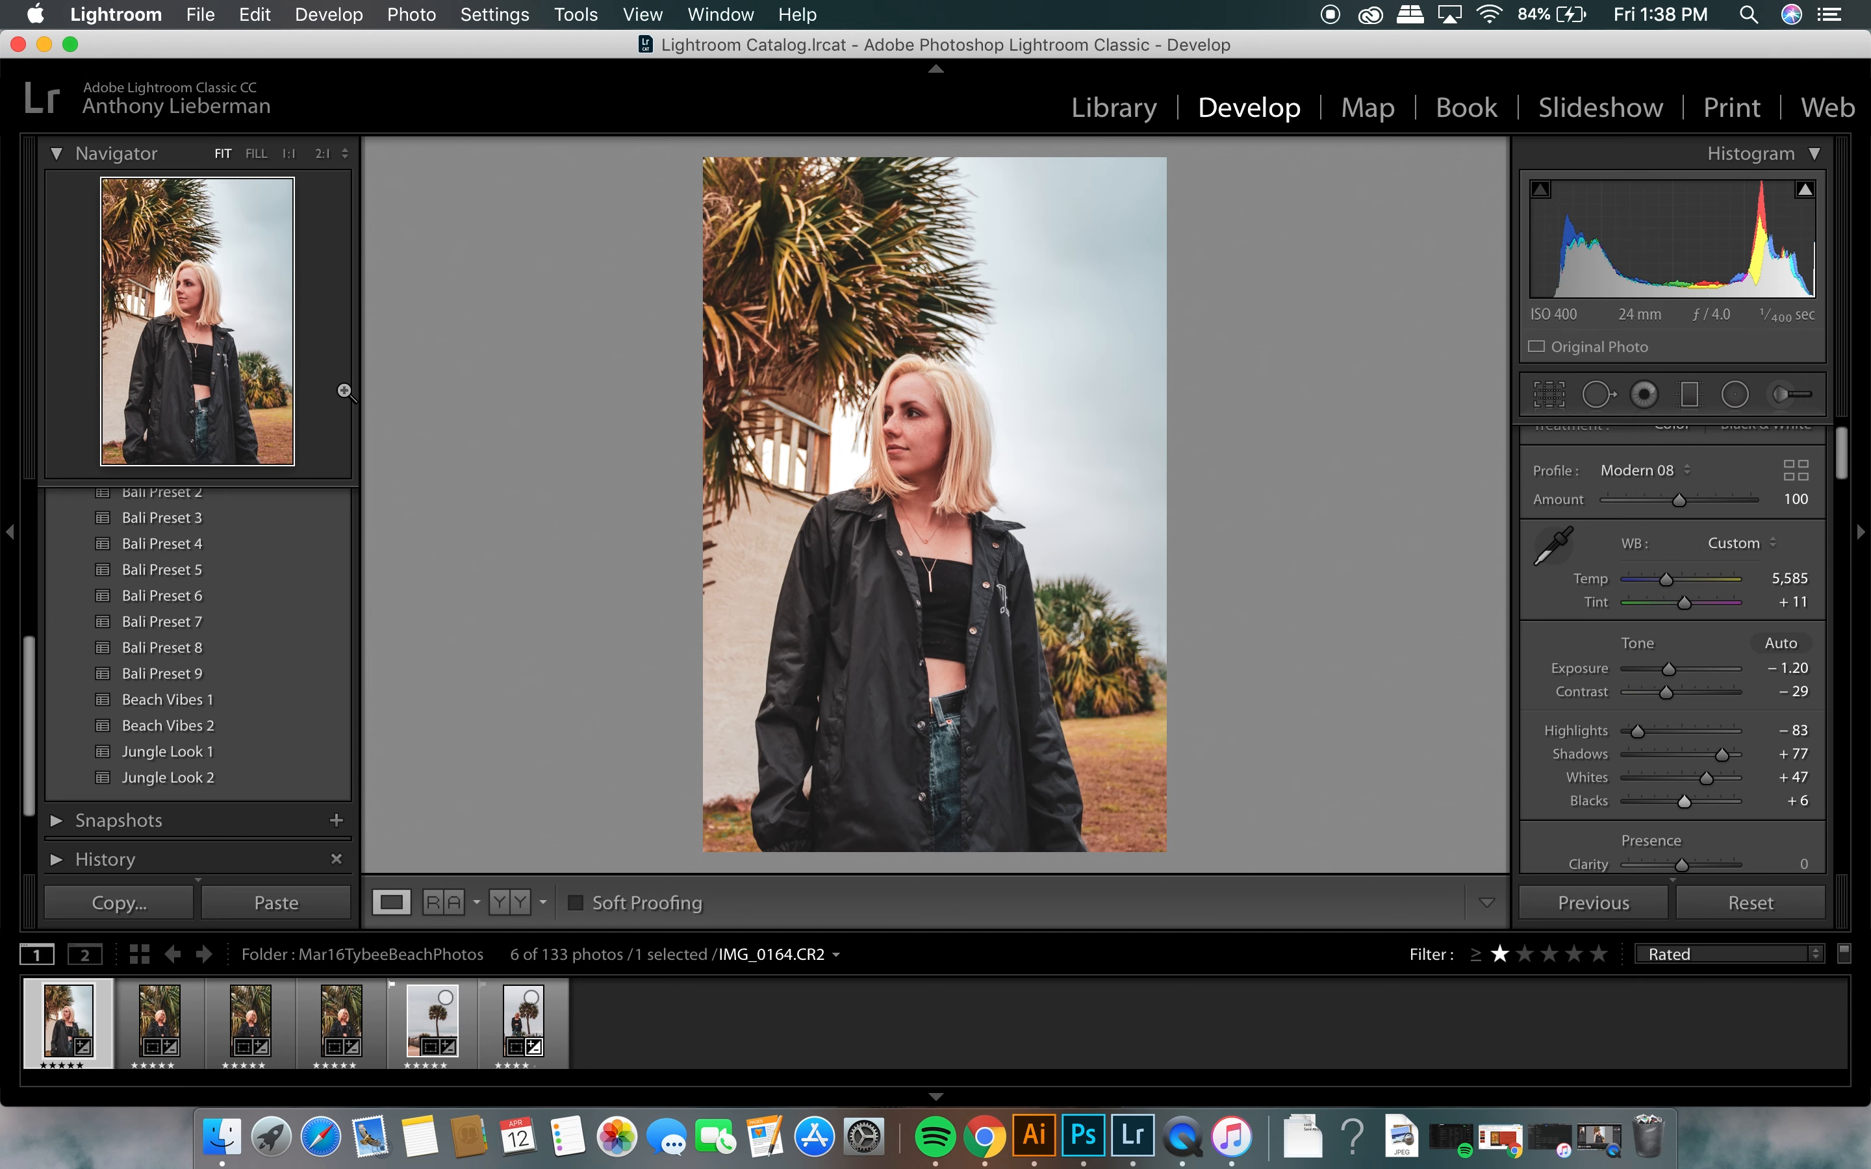
key(backslash)
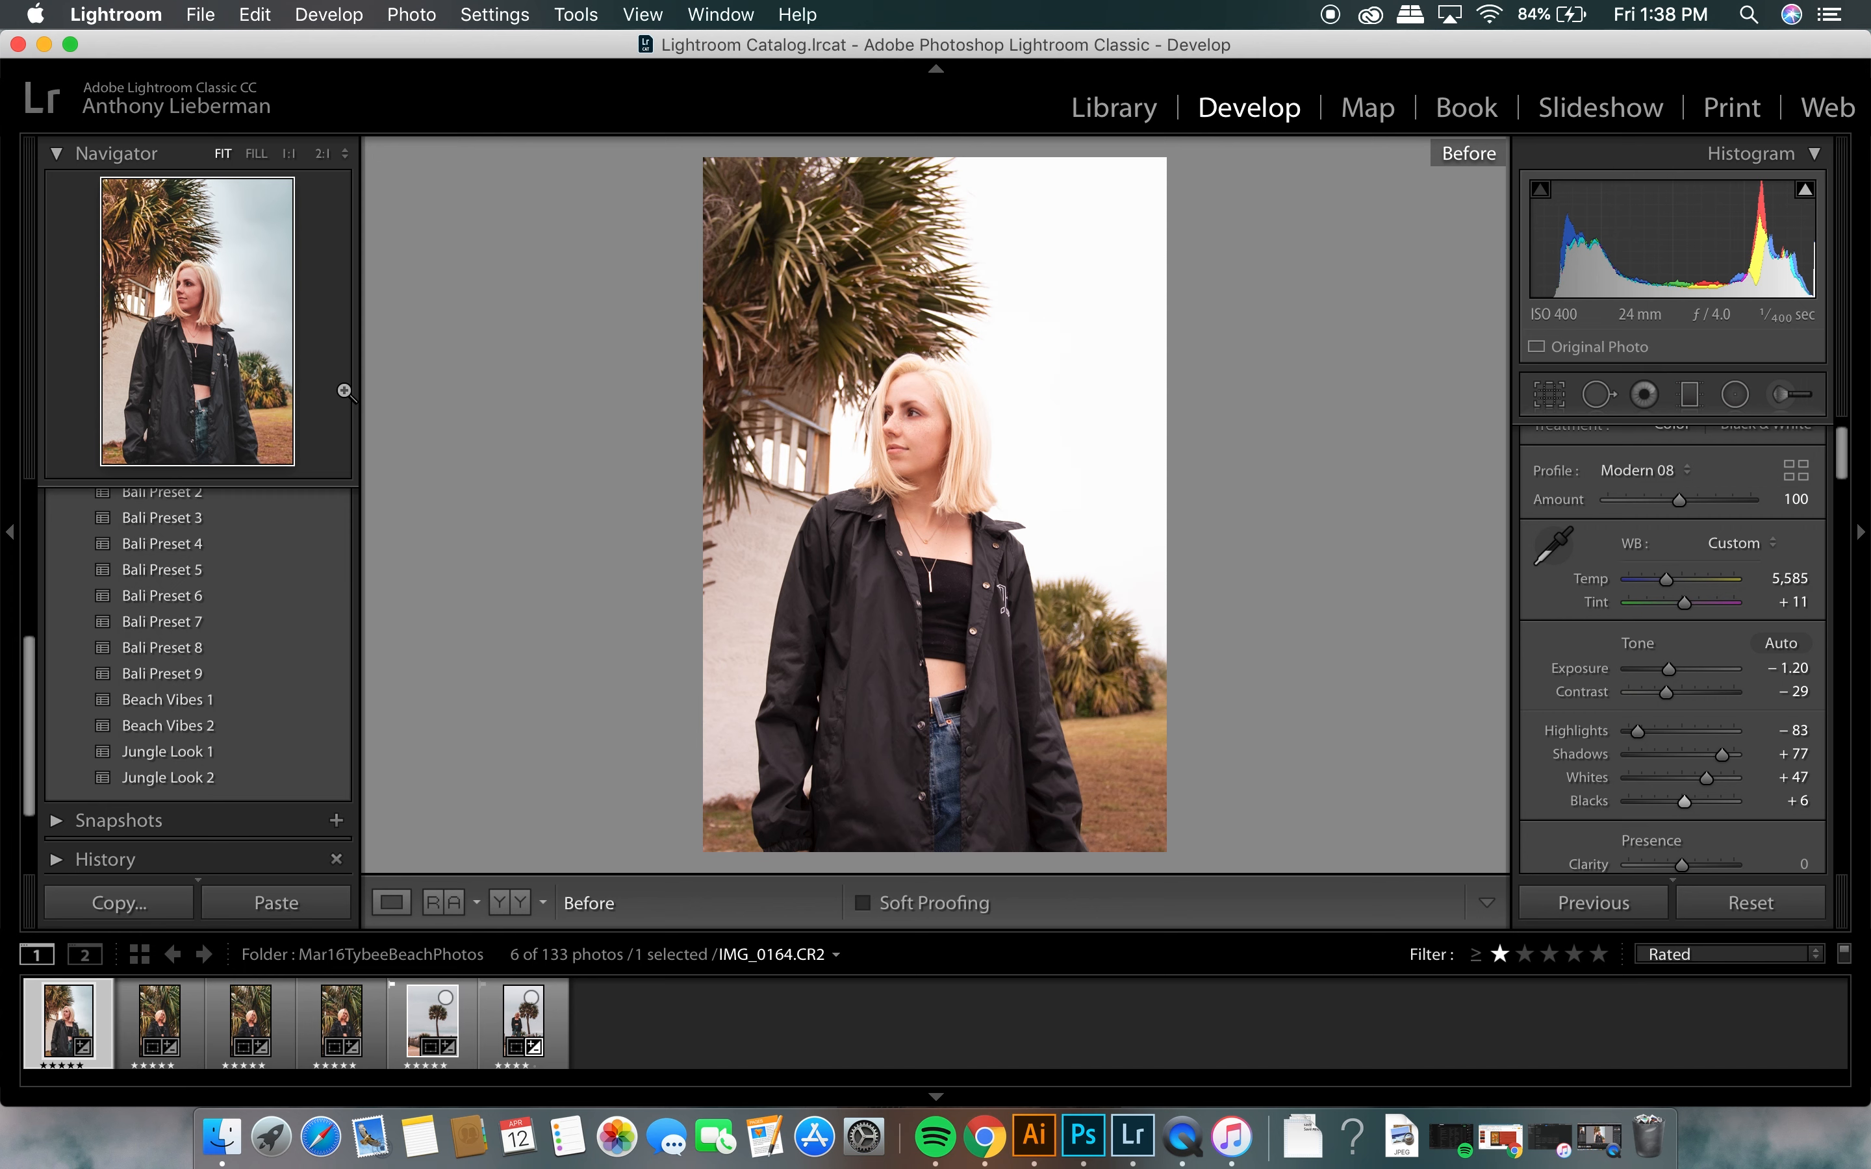
key(backslash)
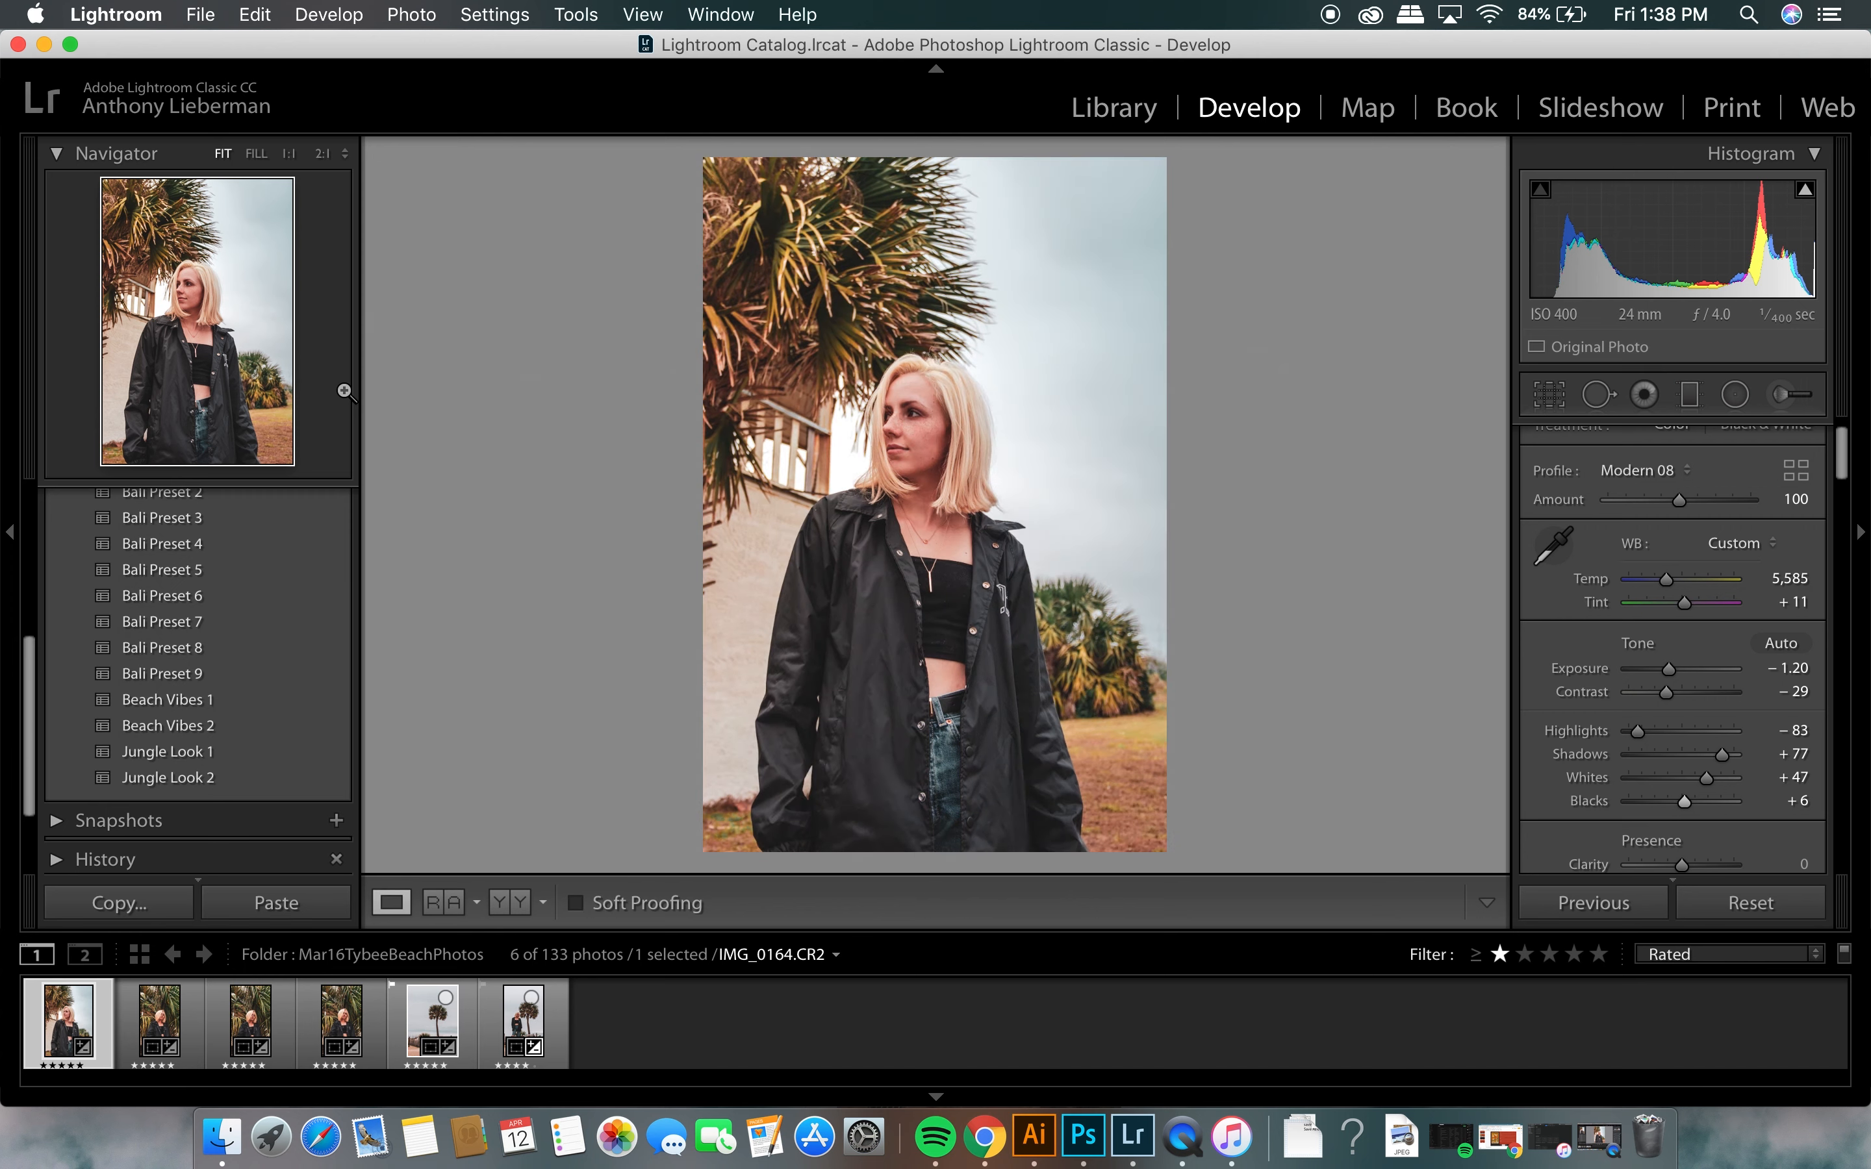